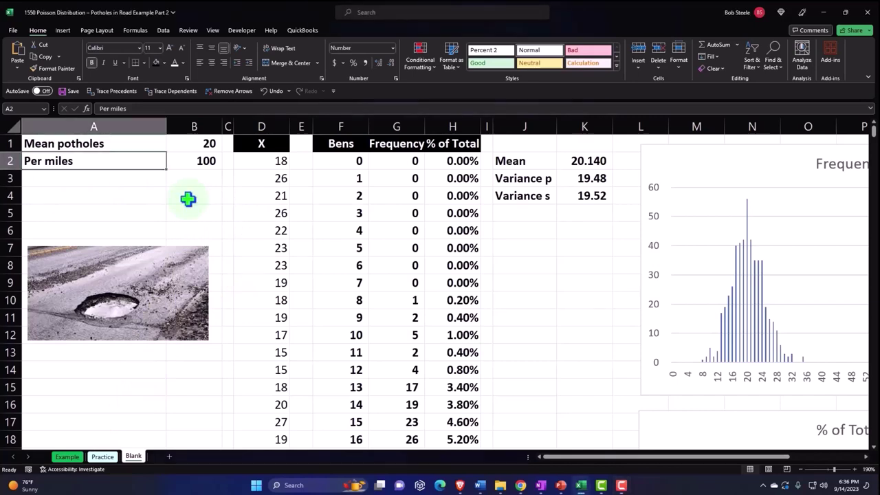
Step: Review the Per miles value 100, first pothole count 18 and Mean potholes 20, with the Data tab showing
left_click(187, 199)
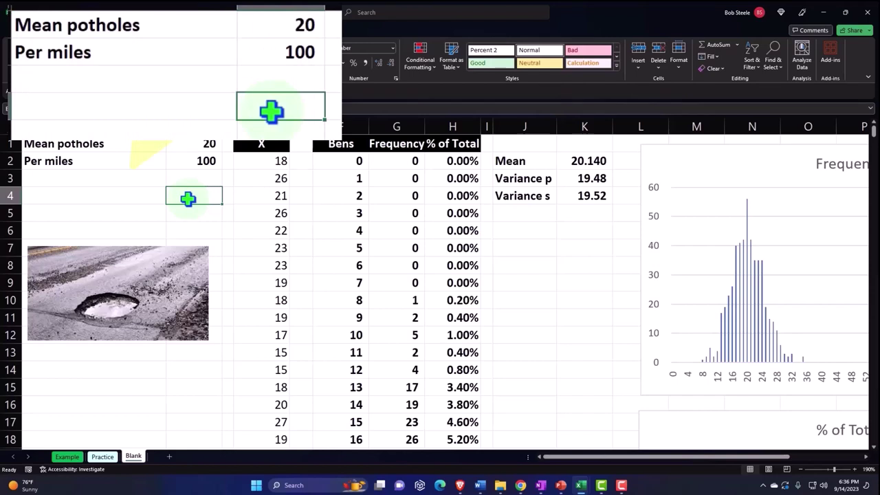
left_click(198, 161)
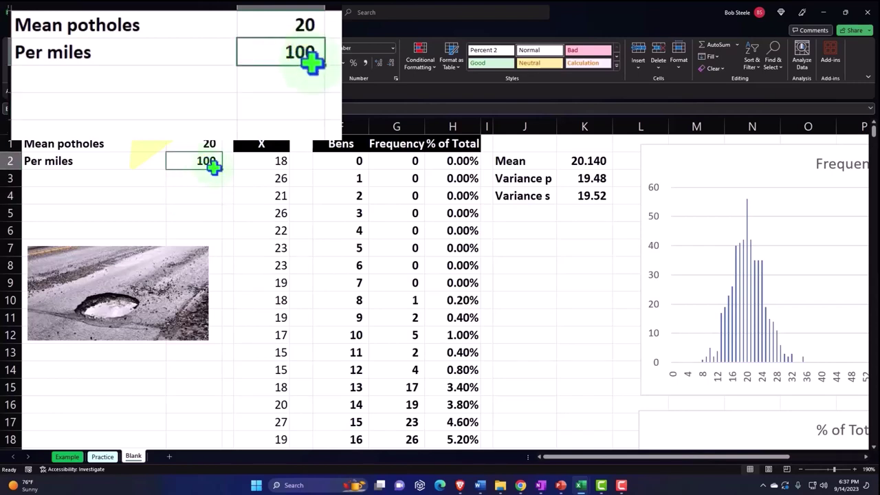
left_click(262, 163)
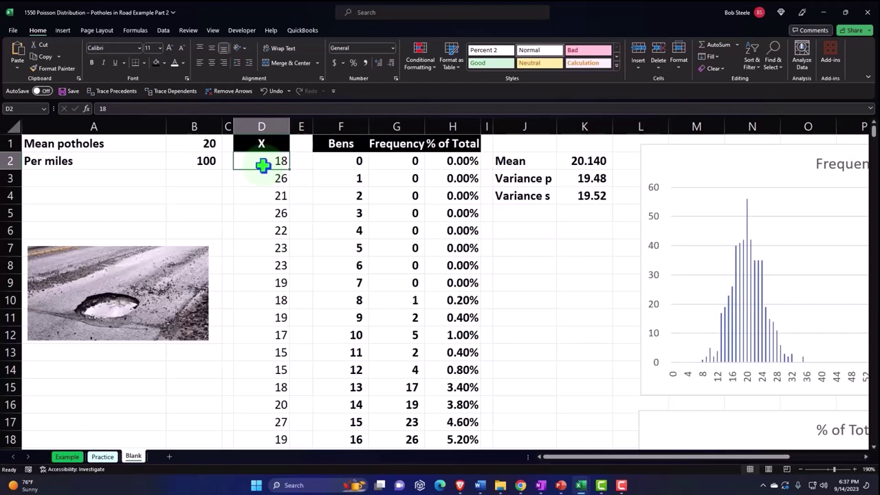
left_click(163, 31)
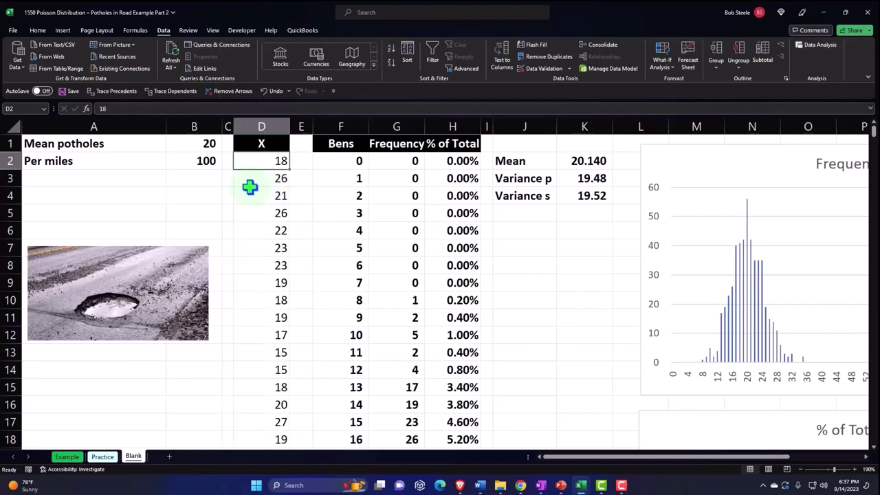
left_click(193, 141)
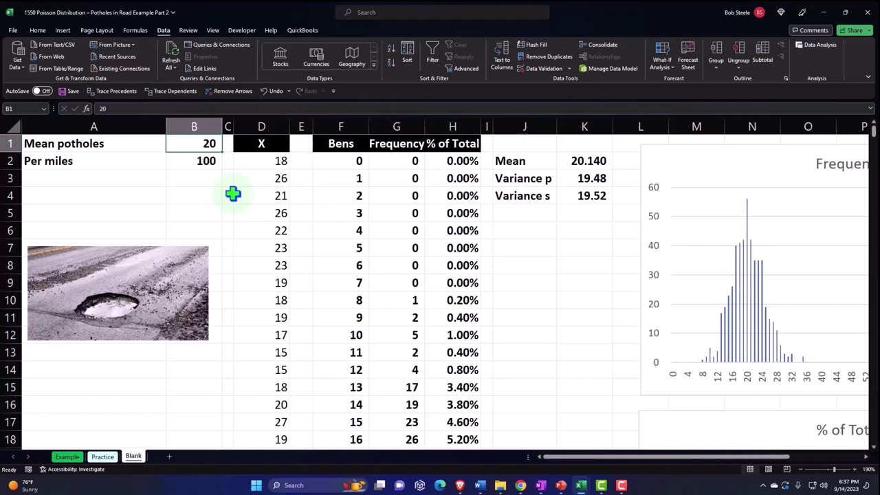
Step: Check bins 2, 12 and 13 with their FREQUENCY counts, then select the frequency histogram
left_click(333, 195)
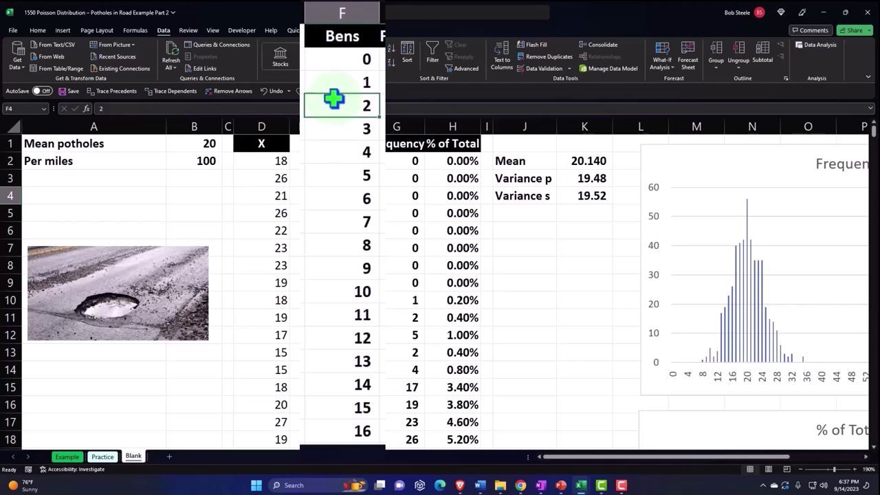
scroll(333, 99, "down", 1)
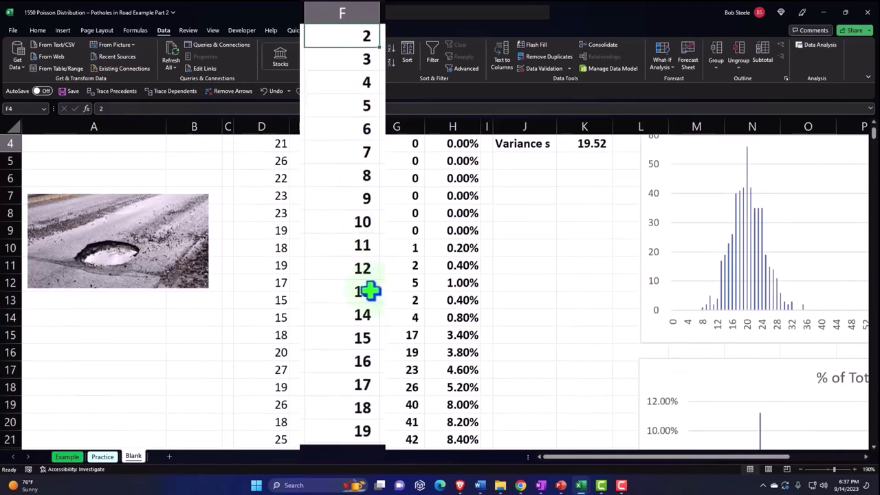
left_click(361, 266)
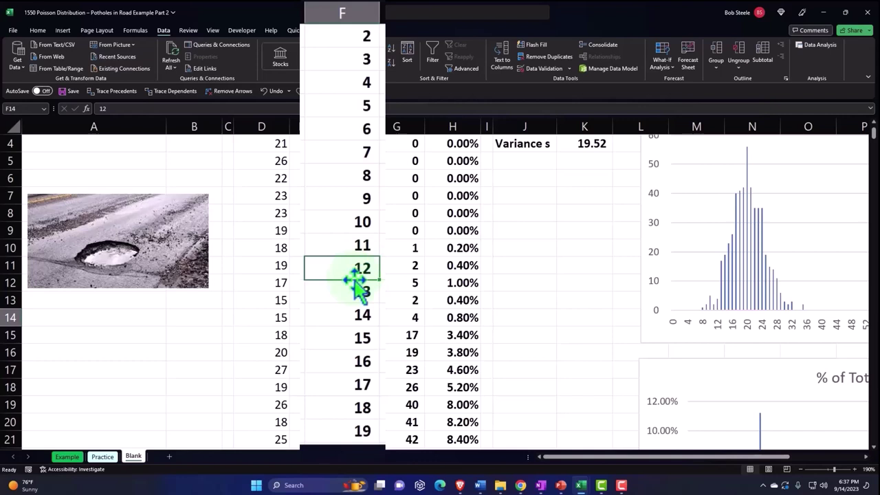
key("Right")
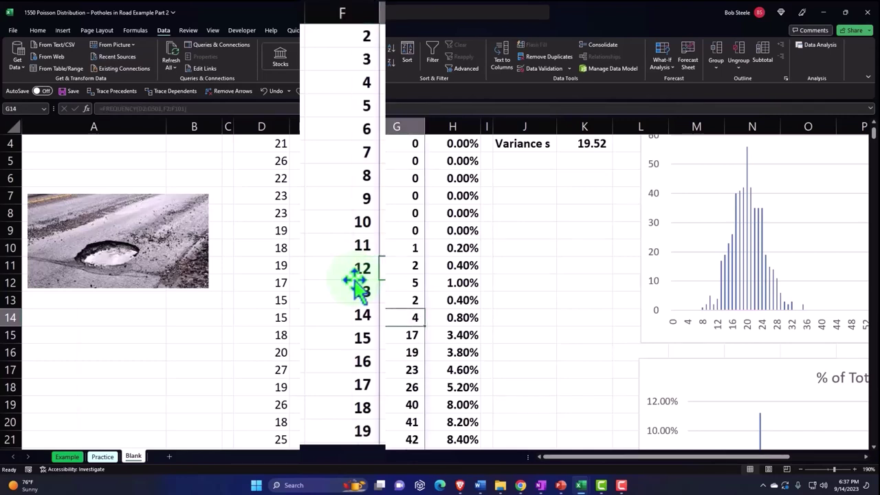
left_click(356, 284)
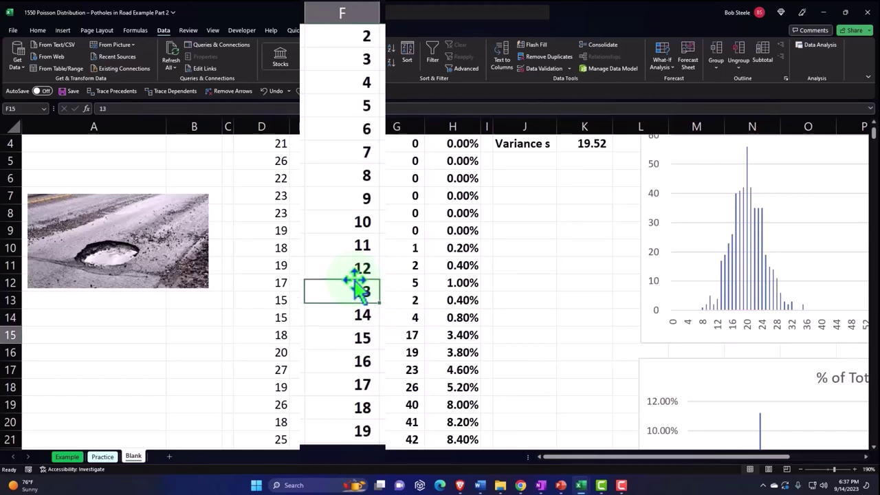
key("Right")
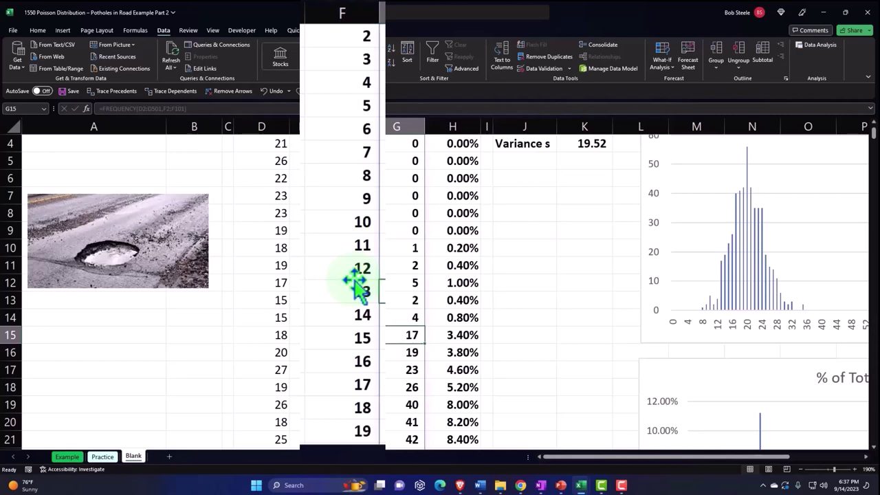
scroll(349, 329, "up", 1)
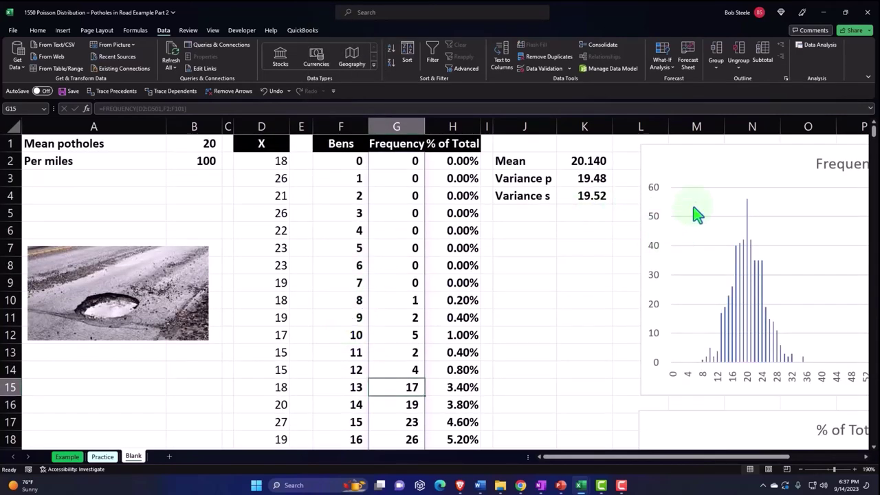
left_click(702, 161)
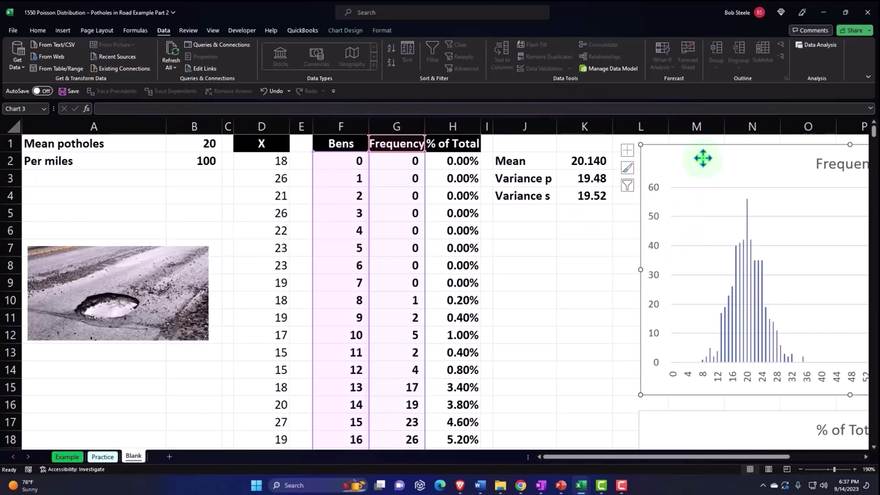
scroll(573, 305, "down", 2)
scroll(550, 295, "down", 1)
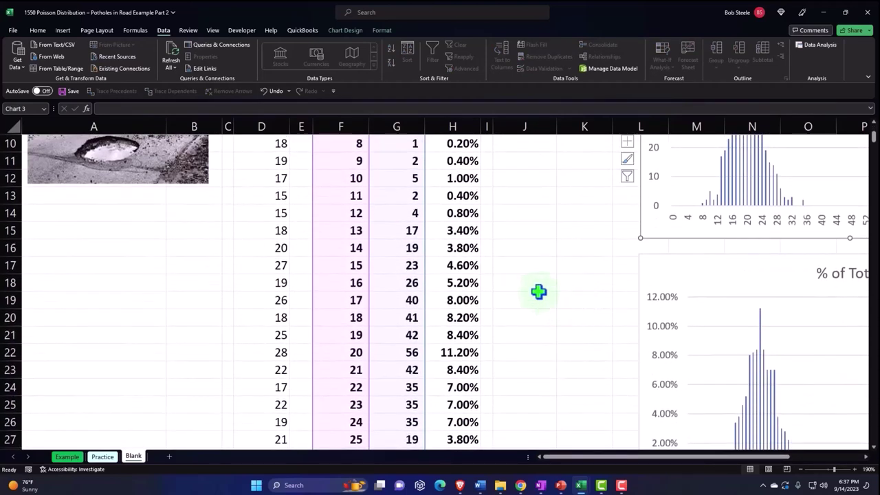
double_click(461, 219)
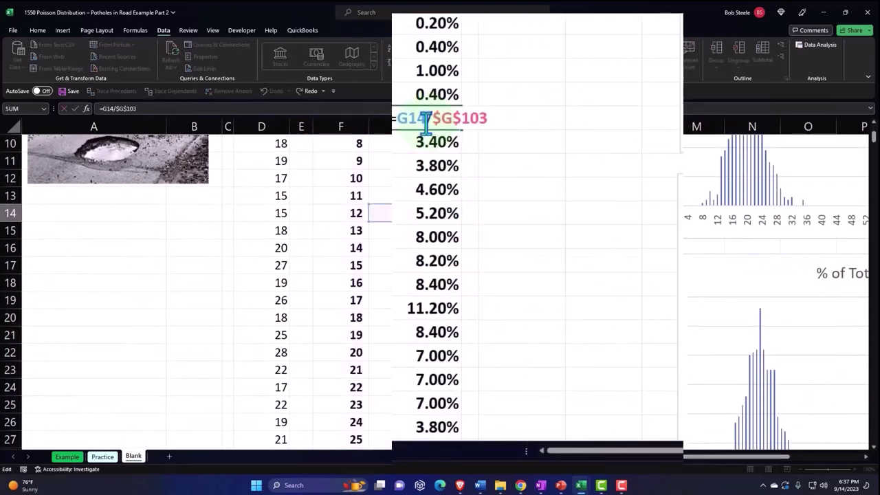
key("Return")
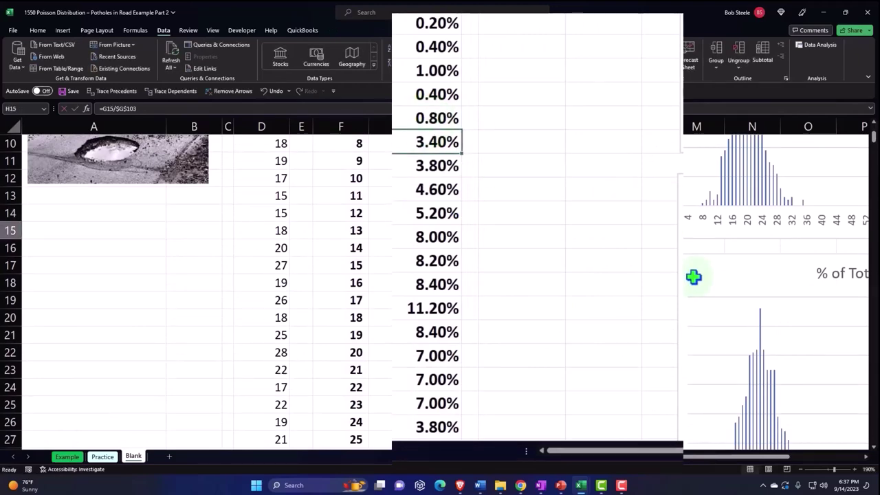
left_click(694, 273)
scroll(696, 274, "down", 1)
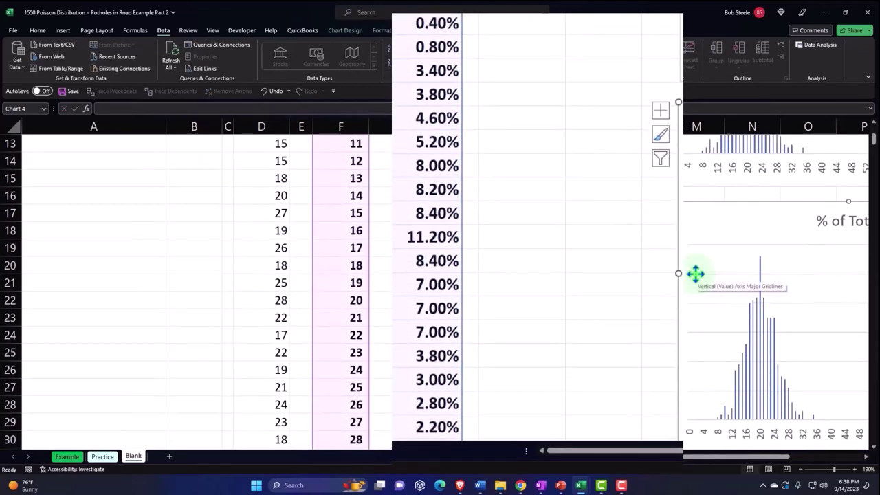
scroll(696, 281, "up", 4)
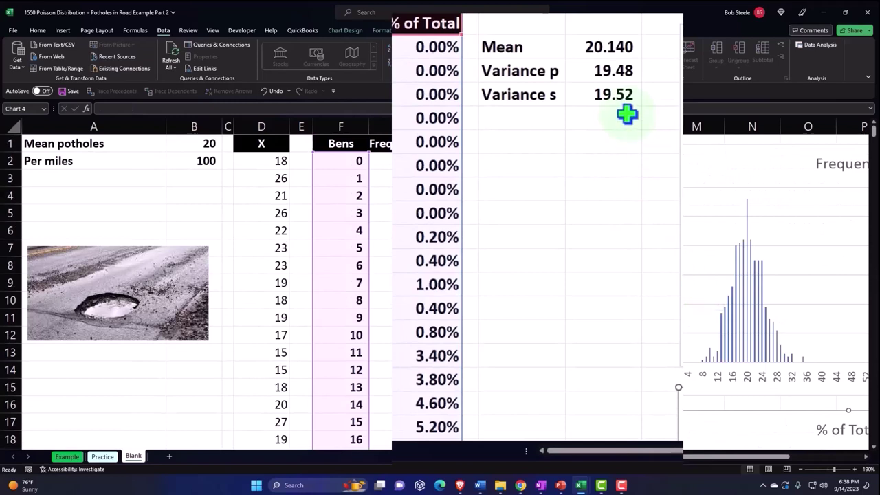
left_click(599, 49)
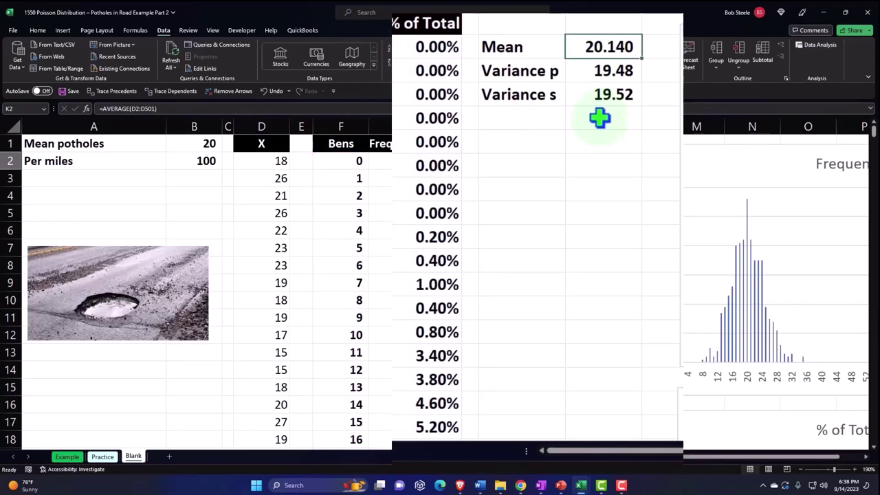
left_click(604, 71)
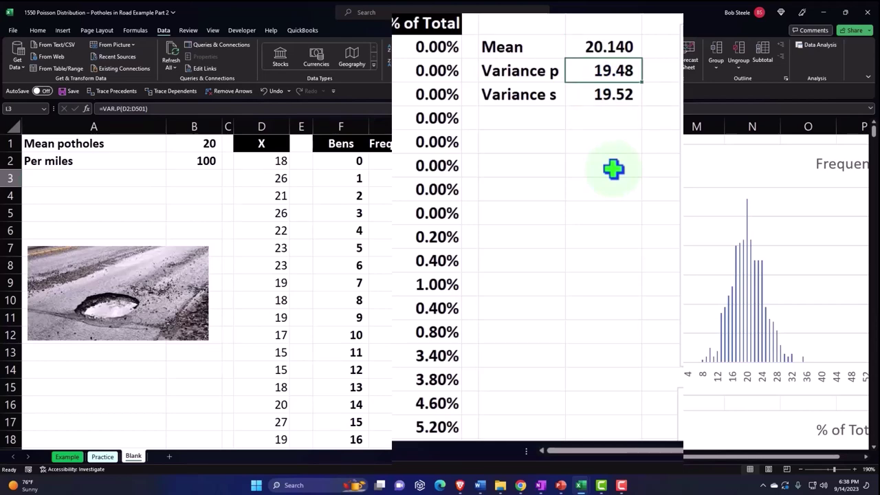
key("Right")
key("Right")
key("Right")
key("Right")
key("Right")
key("Right")
key("Right")
key("Right")
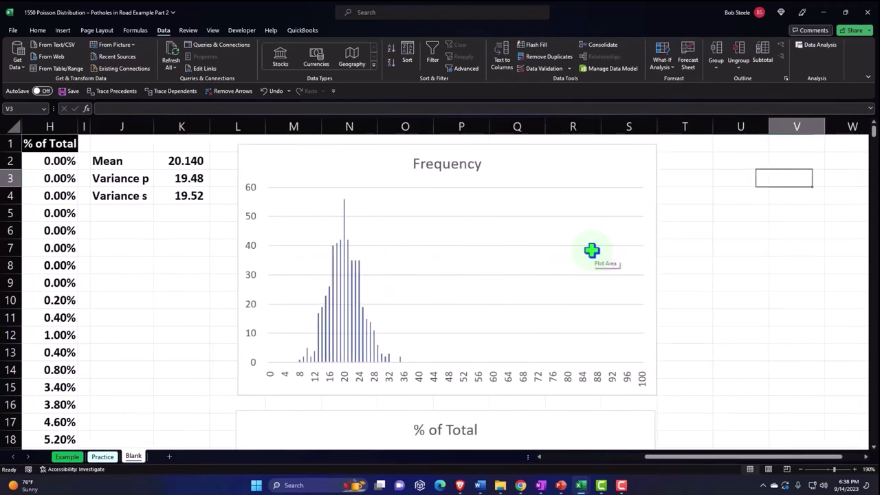
key("Right")
key("Right")
Step: Link U1 to the Mean potholes label in A1, fill it down to U2 for Per miles, and widen column U
key("Right")
key("Right")
key("Left")
key("Left")
key("Left")
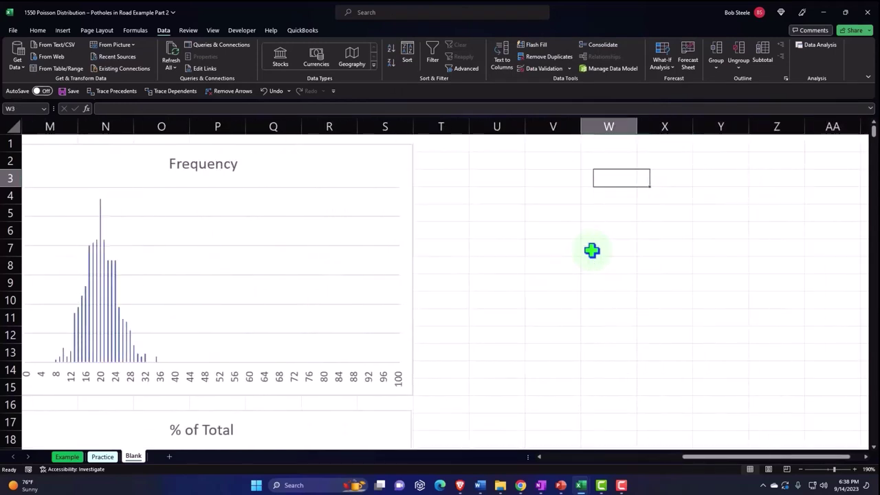
key("Left")
key("Left")
key("Left")
key("Up")
key("Up")
key("Right")
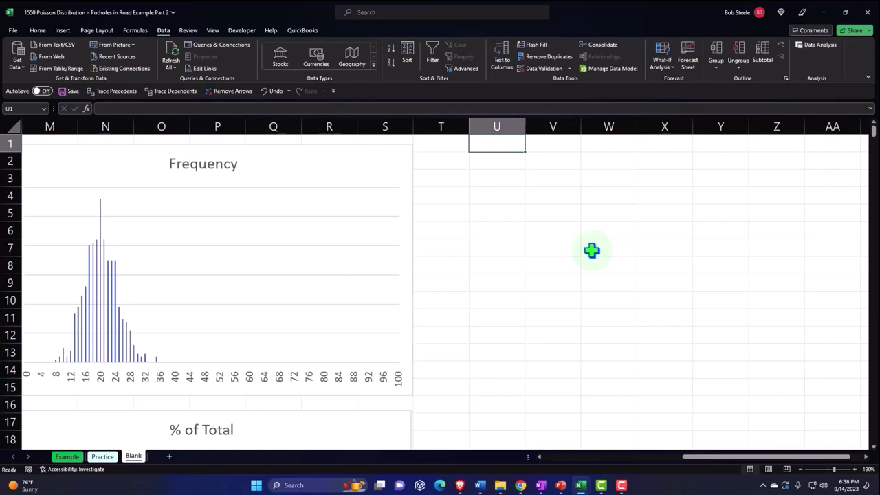
type("=")
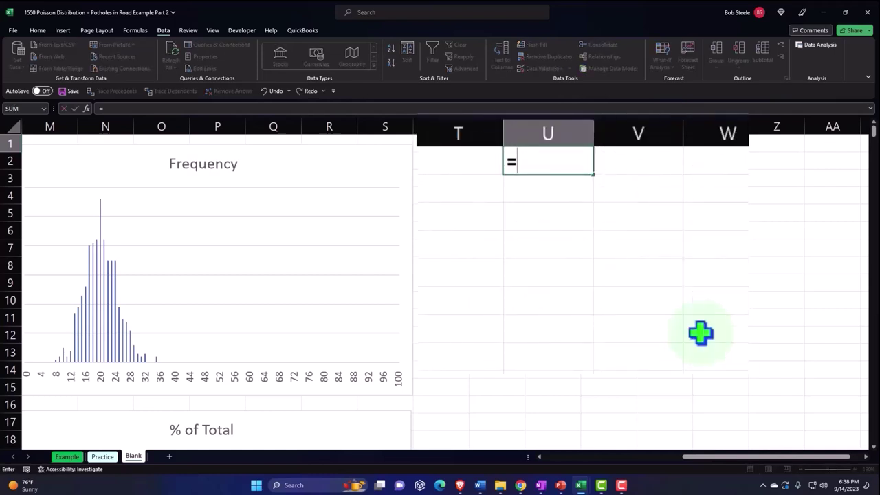
key("Left")
key("Home")
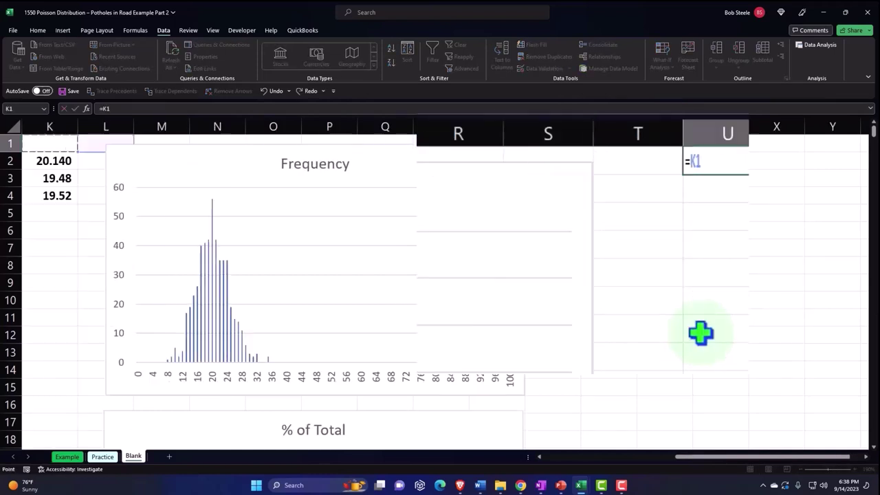
key("Return")
key("Right")
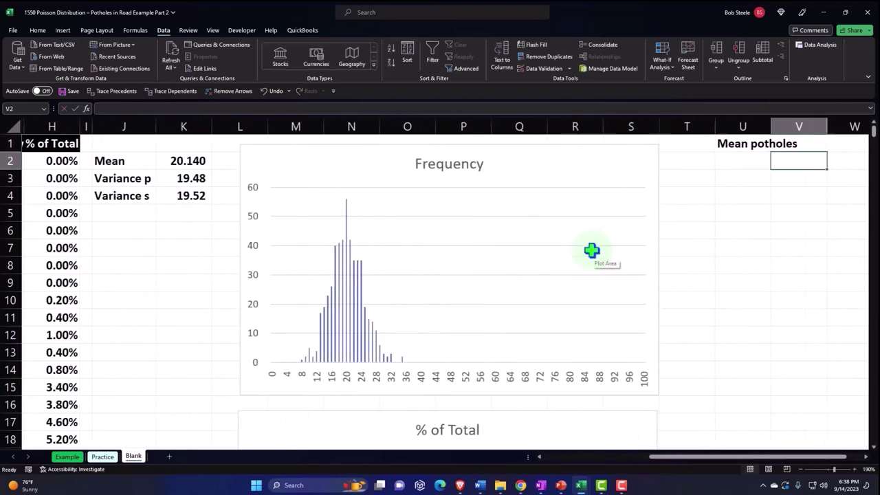
key("Right")
key("Right")
key("Right")
key("Right")
key("Right")
key("Right")
key("Left")
key("Left")
key("Left")
key("Left")
key("Left")
key("Left")
key("Left")
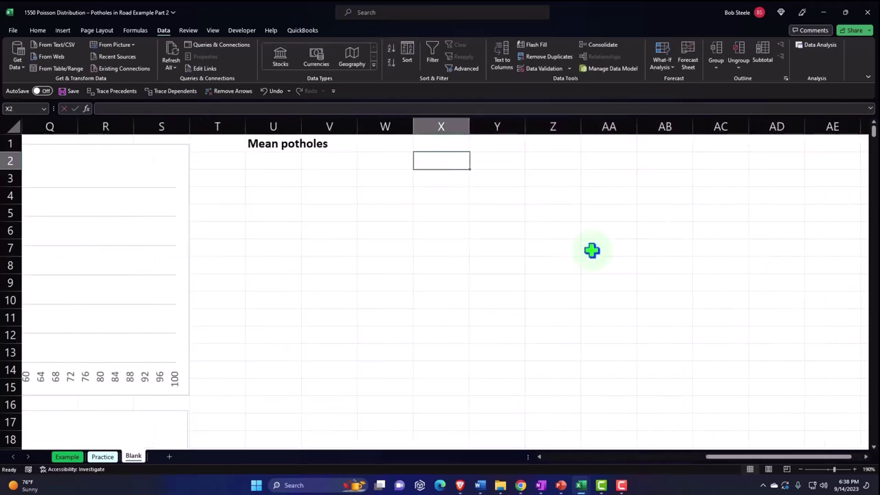
key("Left")
key("Left")
key("Left")
key("Up")
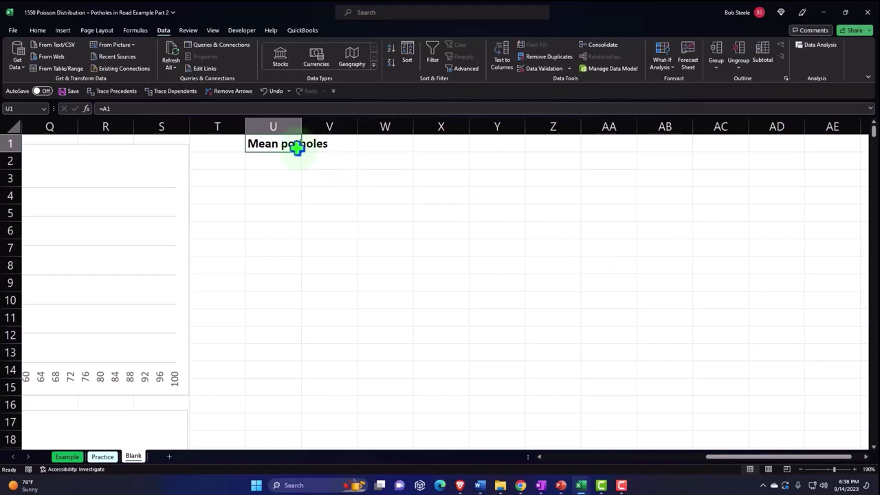
left_click_drag(300, 152, 302, 167)
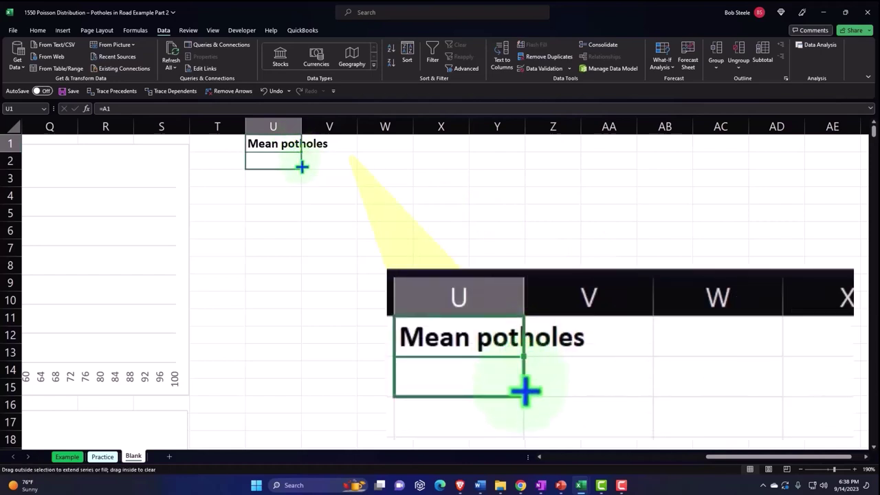
left_click_drag(301, 126, 335, 130)
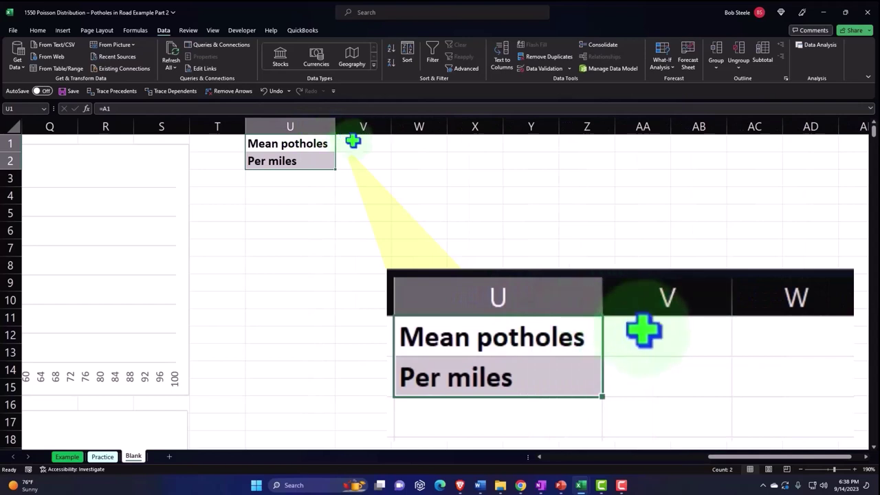
Step: Link V1 to the observed mean so it shows 20, and fill it down so V2 shows 100
left_click(351, 139)
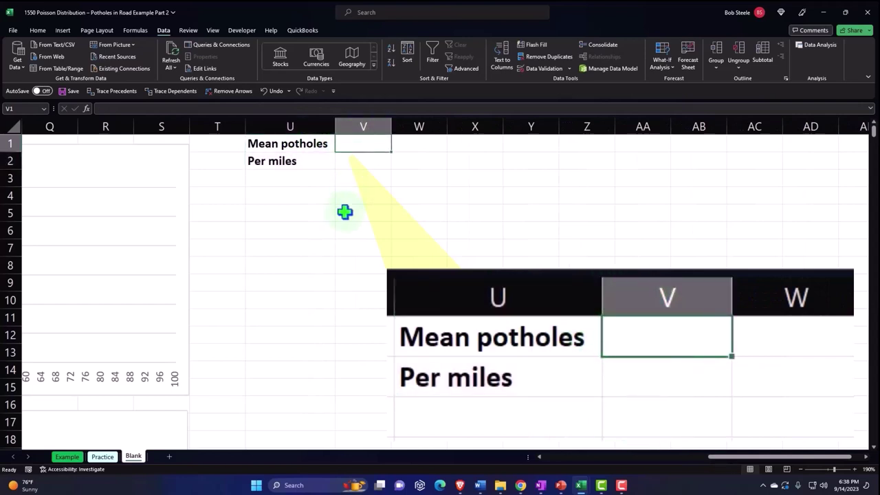
type("=")
key("Left")
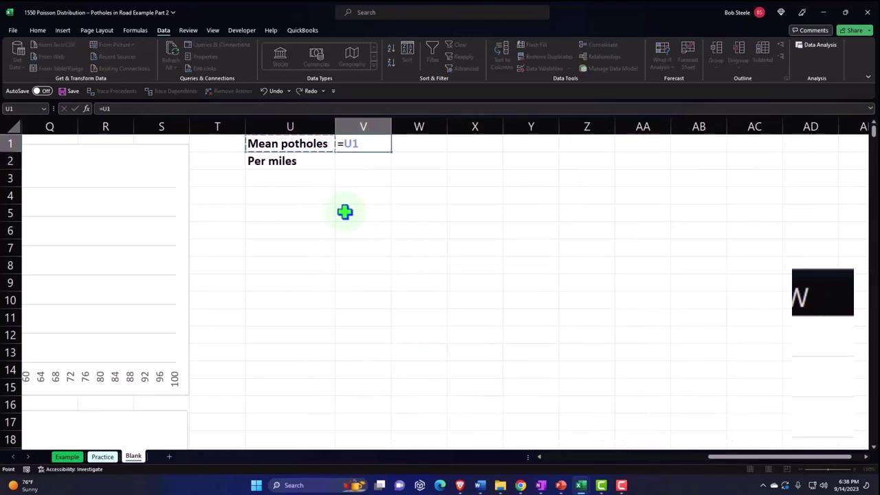
key("ctrl+Left")
key("ctrl+Left")
key("ctrl+Left")
key("ctrl+Left")
key("Return")
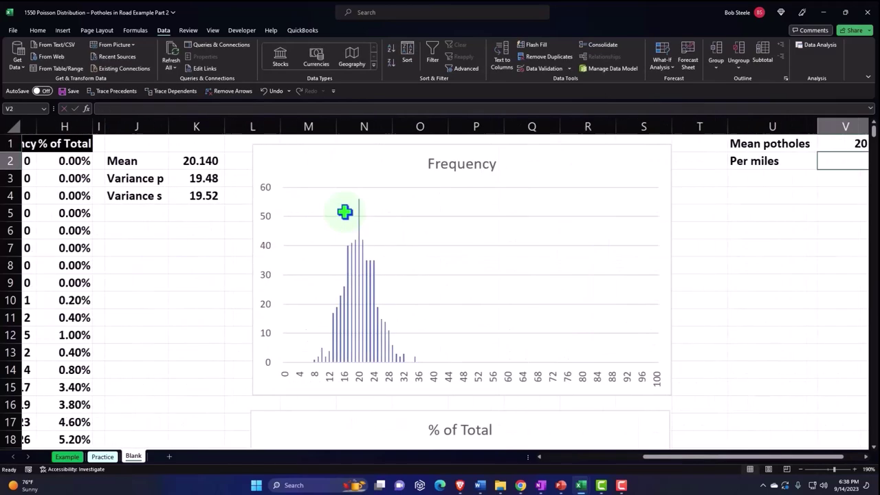
key("Right")
key("Right")
key("Right")
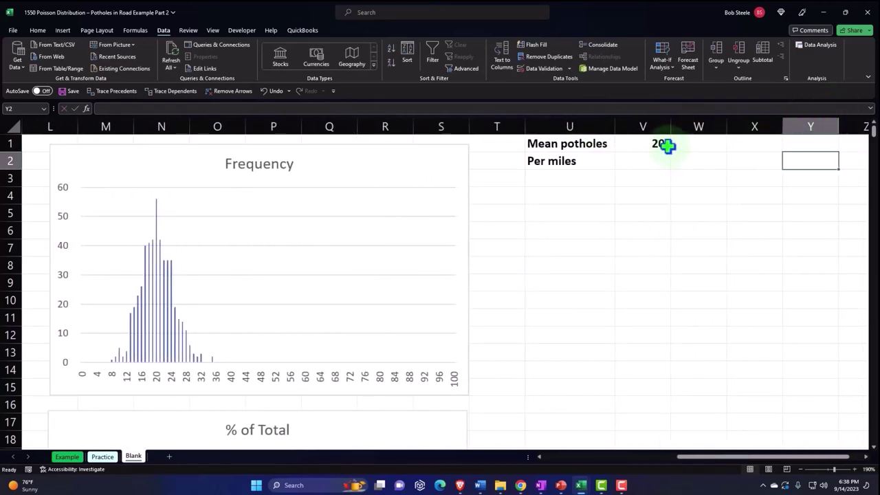
left_click(668, 145)
left_click_drag(670, 152, 646, 166)
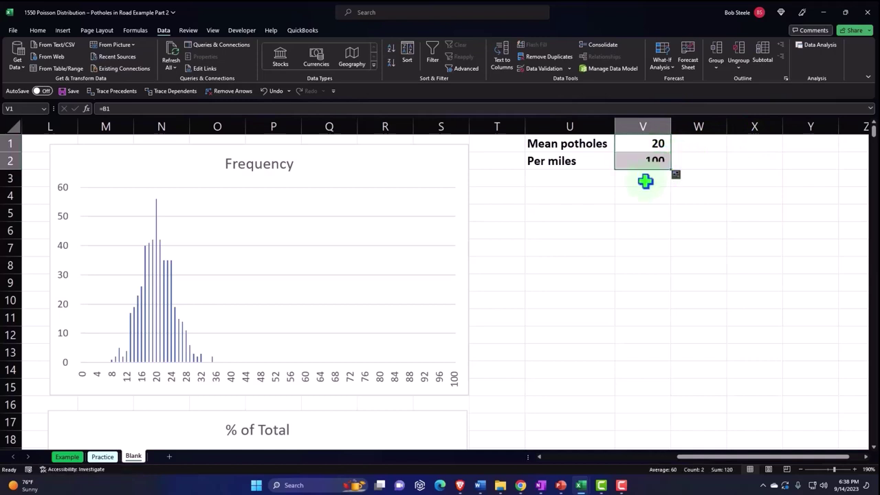
left_click(624, 184)
key("Right")
key("Right")
key("Right")
key("Right")
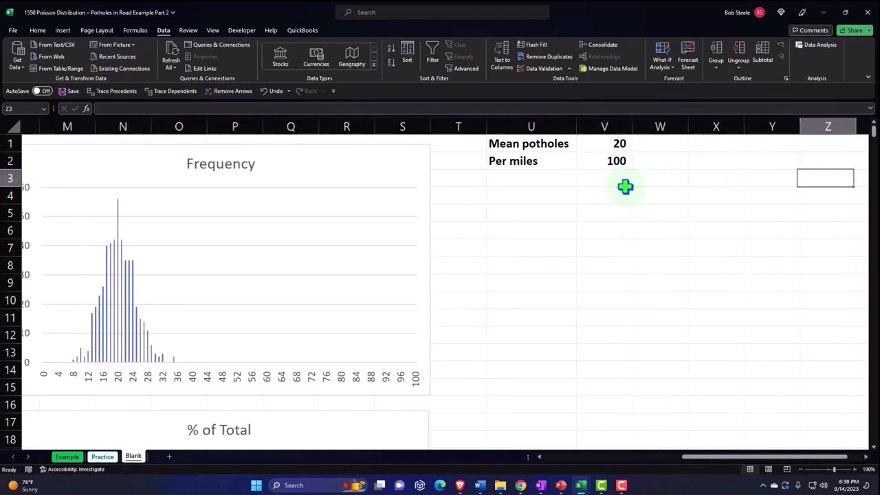
key("Right")
key("Right")
key("Right")
key("Right")
key("Right")
key("Right")
key("Right")
key("Right")
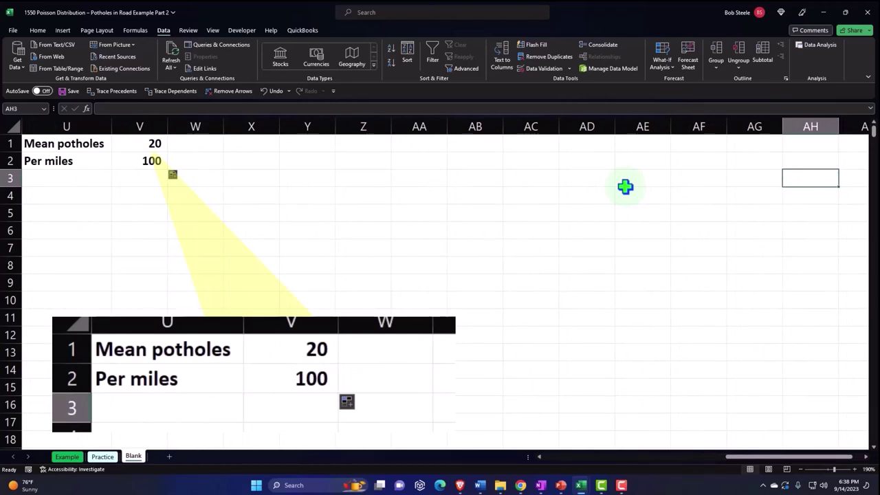
Step: Enter the header X in cell X1
key("Left")
key("Left")
key("Left")
key("Left")
key("Left")
key("Left")
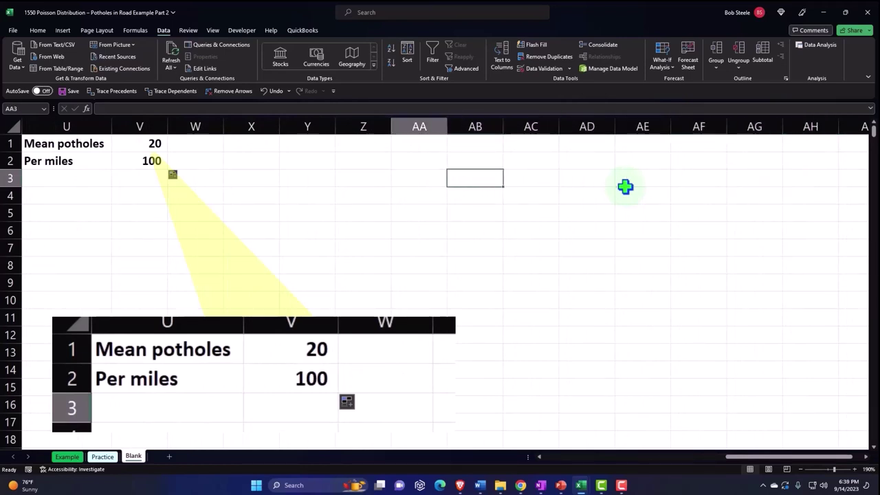
key("Left")
key("Left")
key("Left")
key("Left")
key("Up")
key("Up")
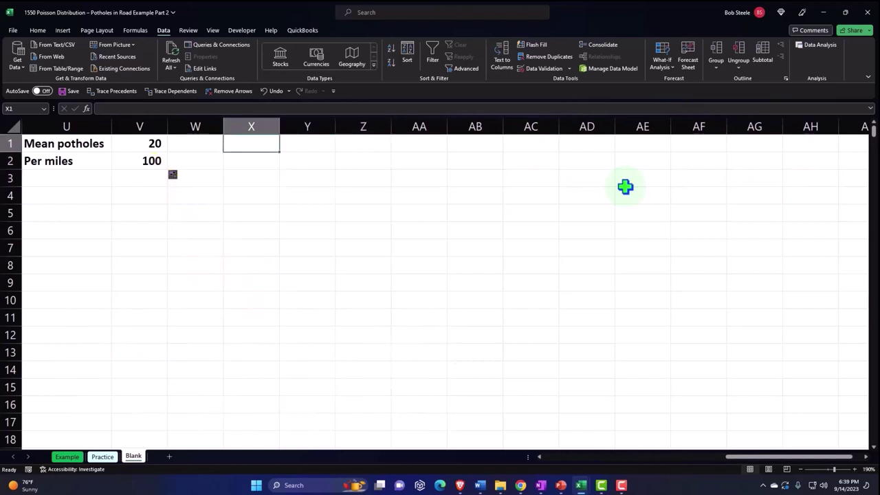
type("X")
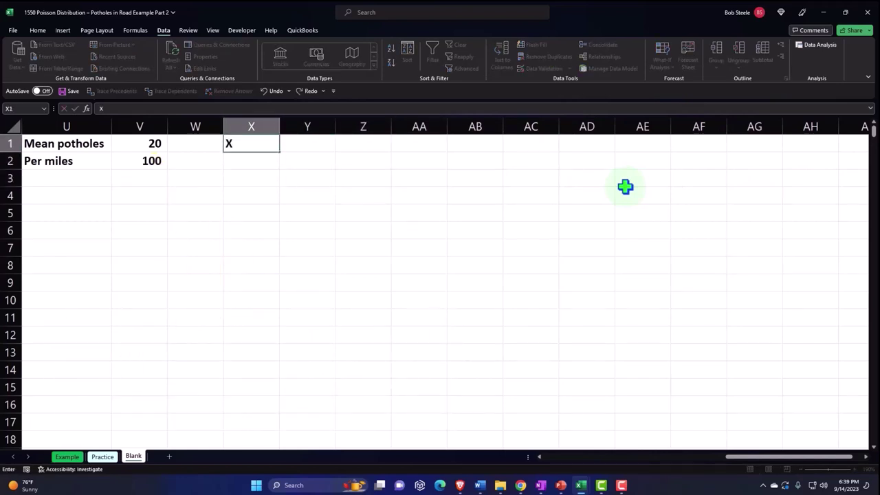
key("Right")
Step: Label U4 'x=# of poholes in 100 mile' and narrow column W into a thin spacer
key("Down")
key("Down")
key("Down")
key("Left")
key("Left")
key("Left")
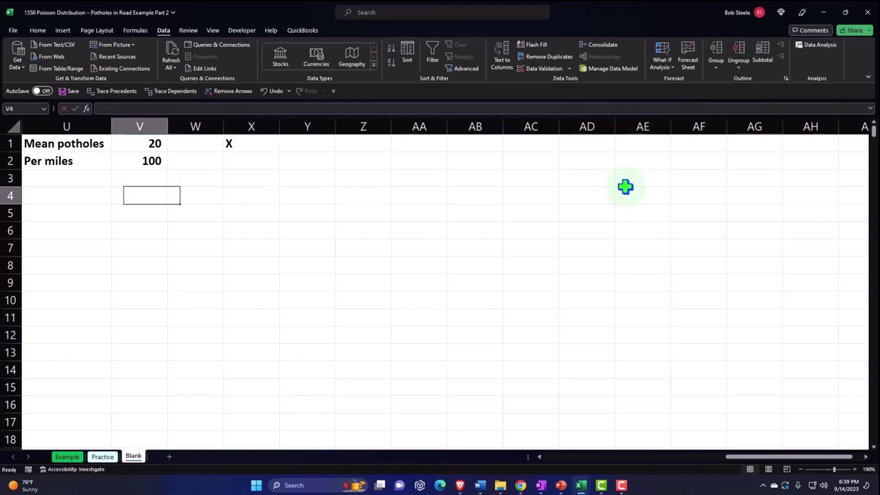
key("Left")
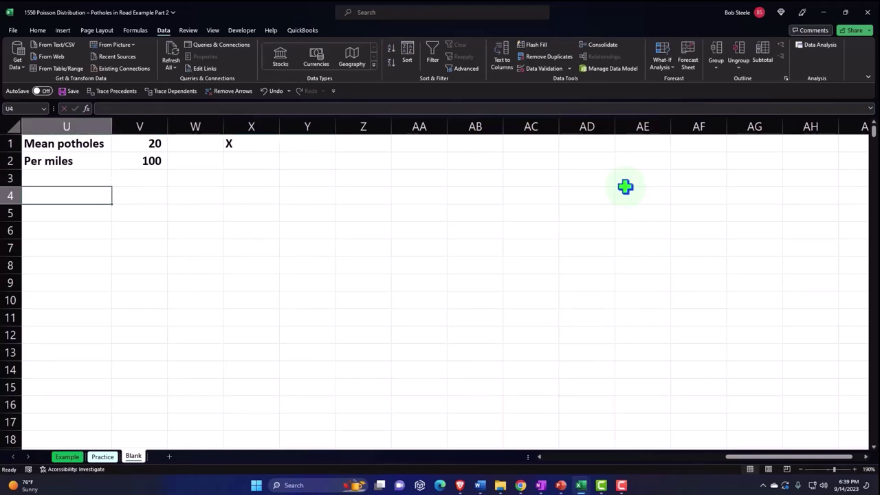
type("x=")
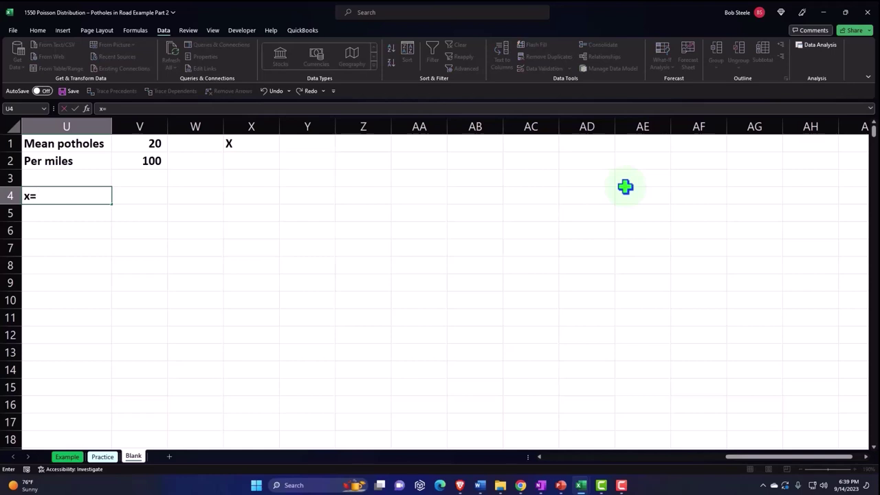
type("# o")
type("f")
type(" p")
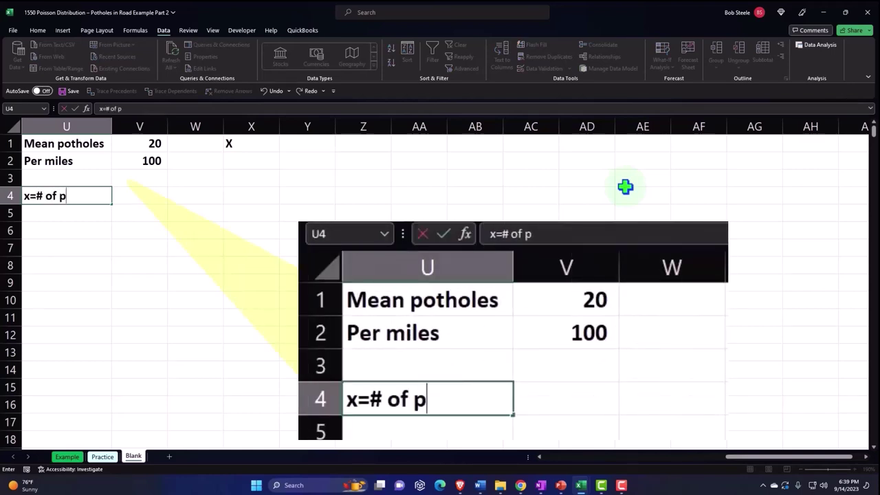
type("oholes")
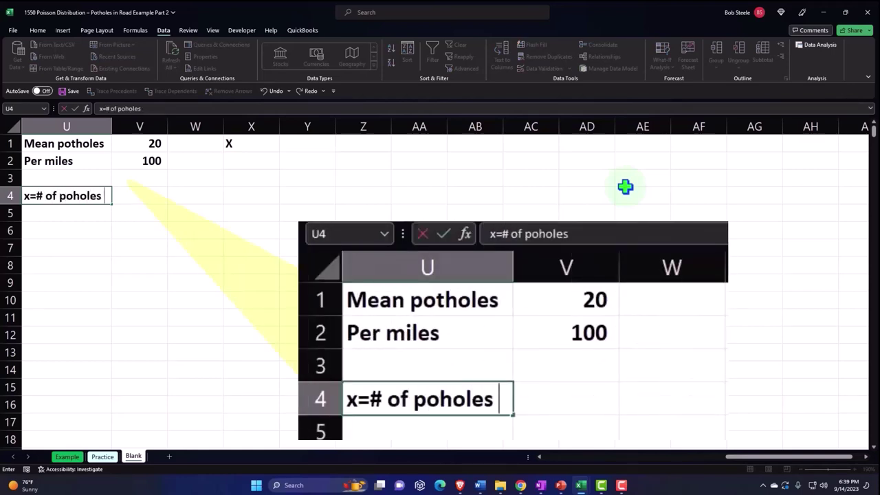
type("in")
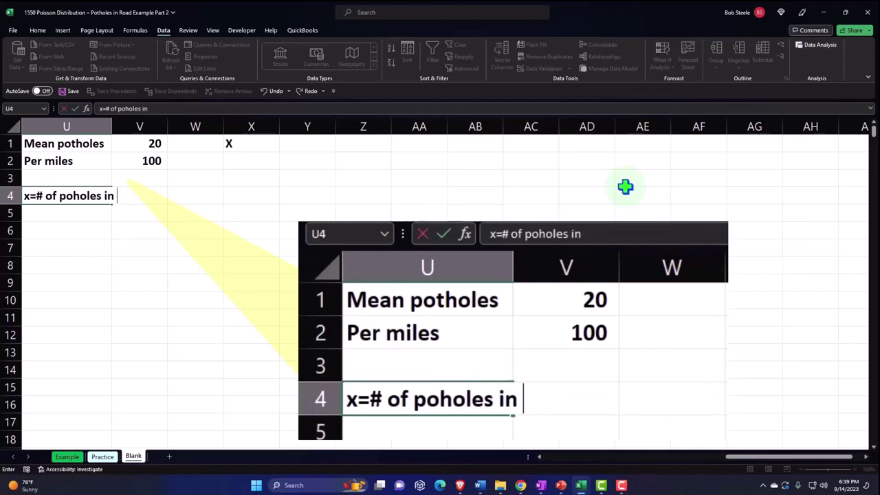
type(" 100 mol")
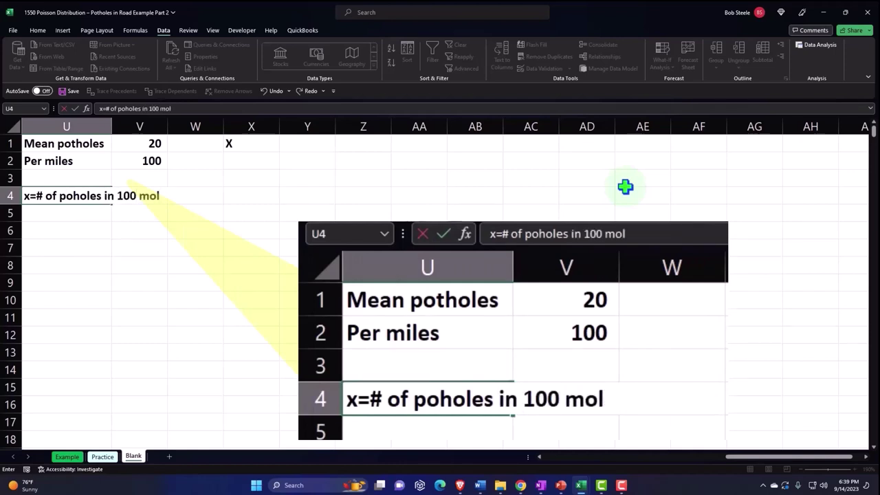
type("e")
key("BackSpace")
key("BackSpace")
key("BackSpace")
type("il")
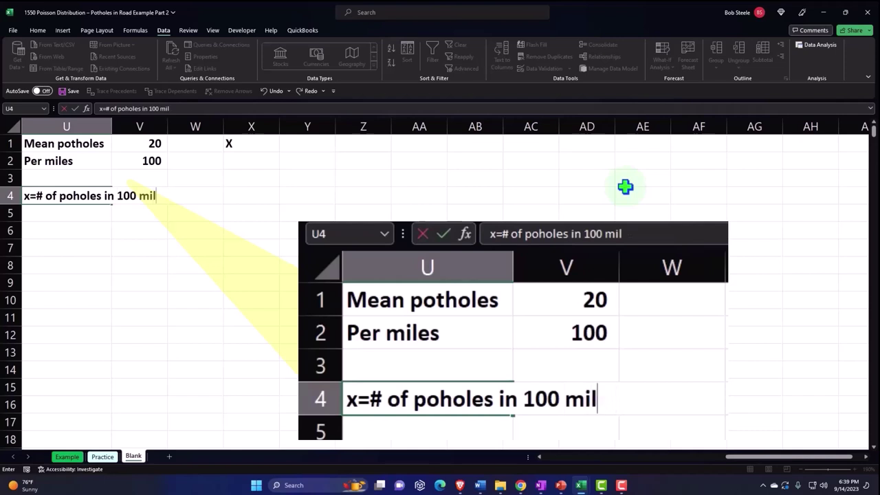
type("e")
key("Return")
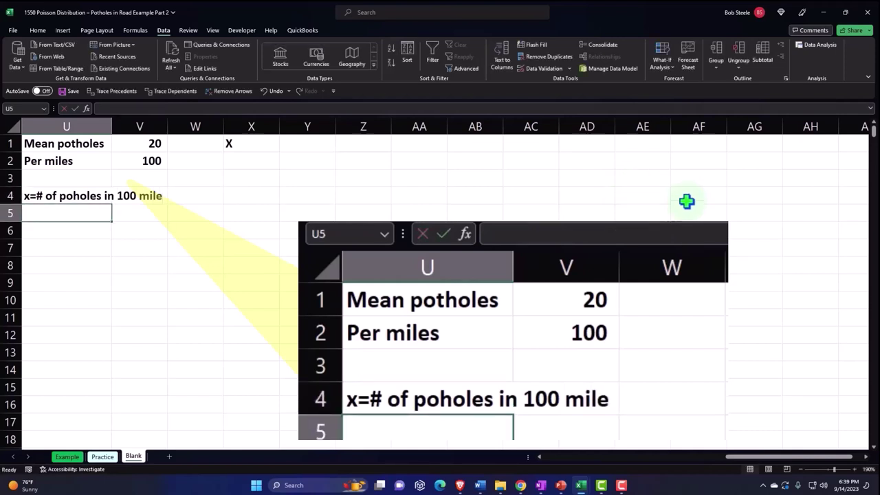
left_click_drag(223, 127, 177, 132)
Step: Narrow column W further and enter the P(x) header in Y1
left_click(231, 279)
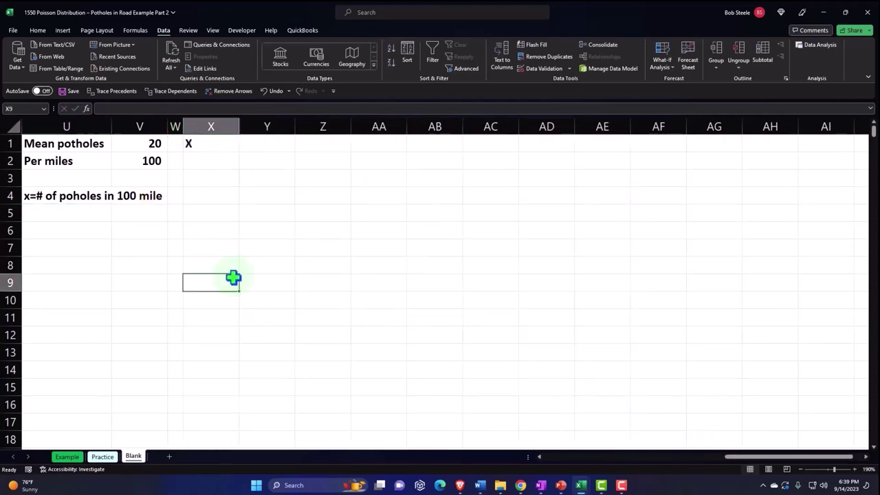
scroll(495, 309, "up", 1, "ctrl")
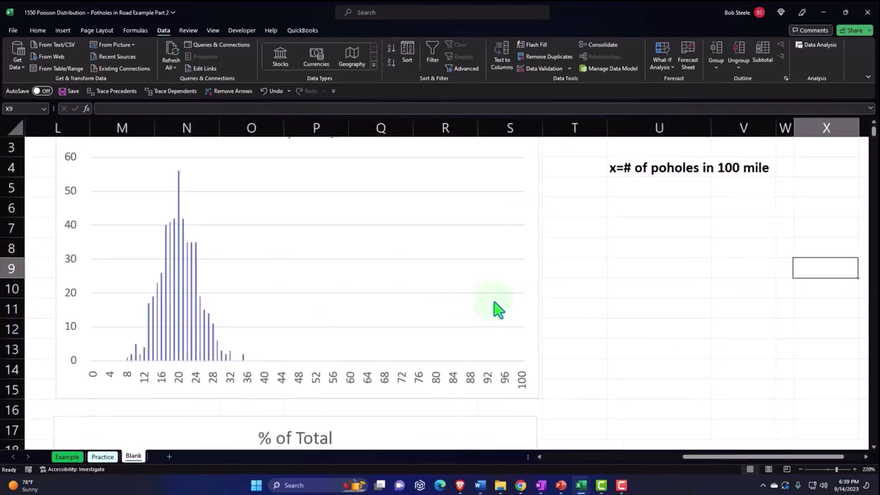
scroll(703, 269, "up", 1)
left_click(682, 193)
key("Right")
key("Right")
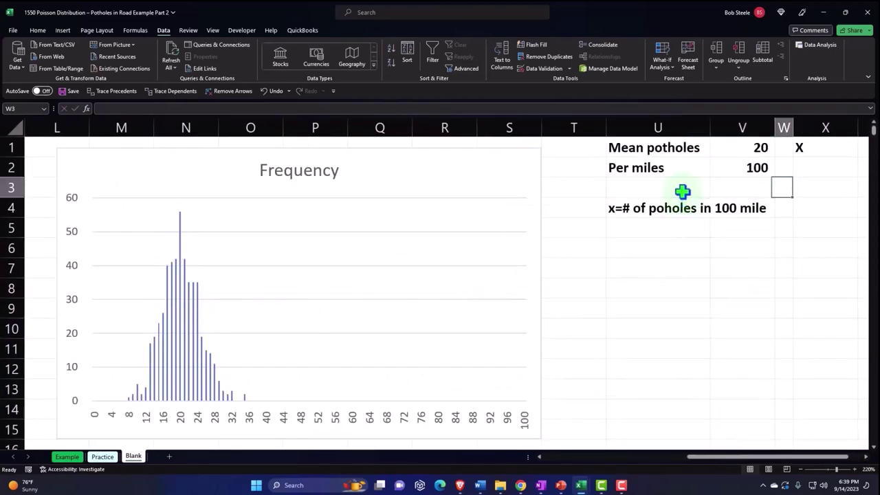
key("Right")
key("Right")
key("Right")
key("Right")
key("Right")
key("Right")
key("Left")
key("Left")
key("Left")
key("Left")
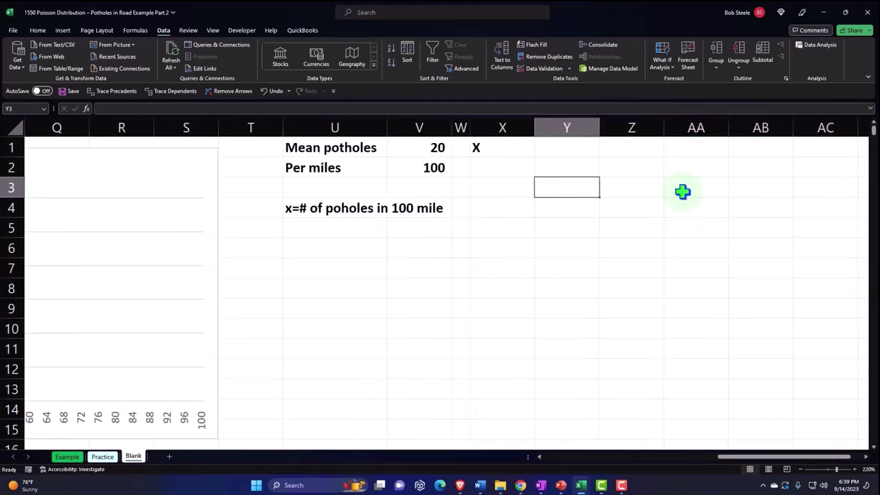
key("Up")
key("Up")
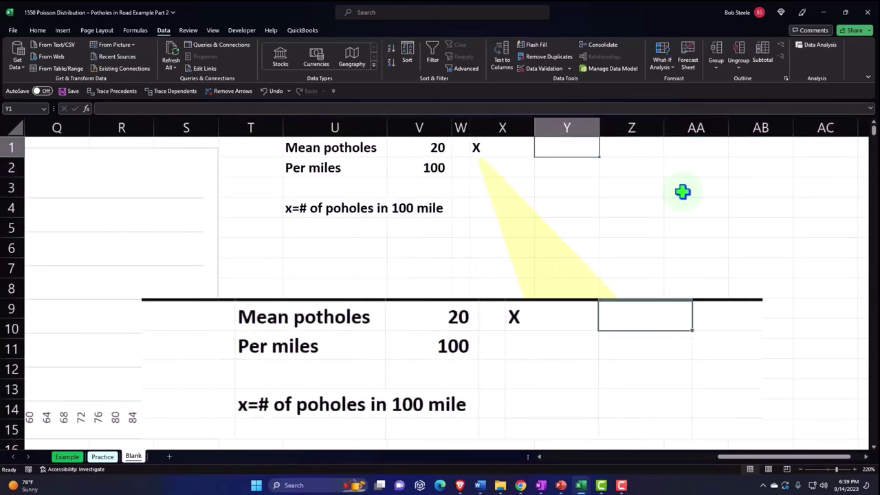
type("P(")
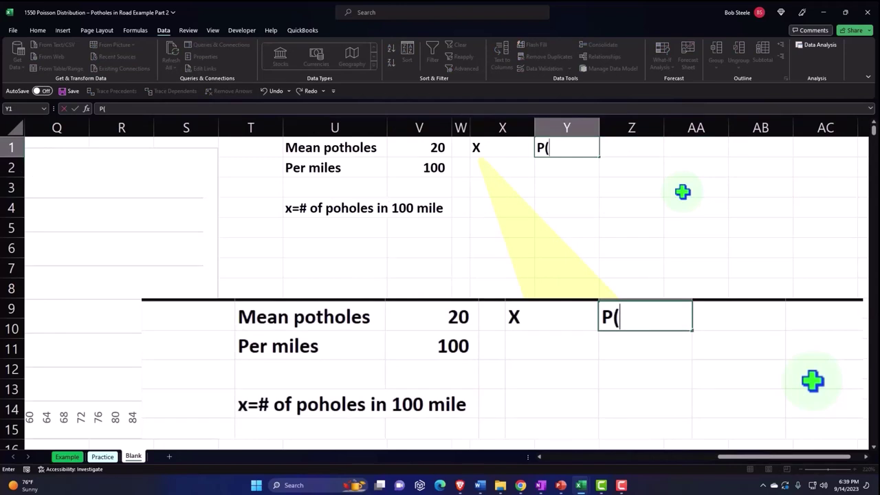
type("x)")
key("Return")
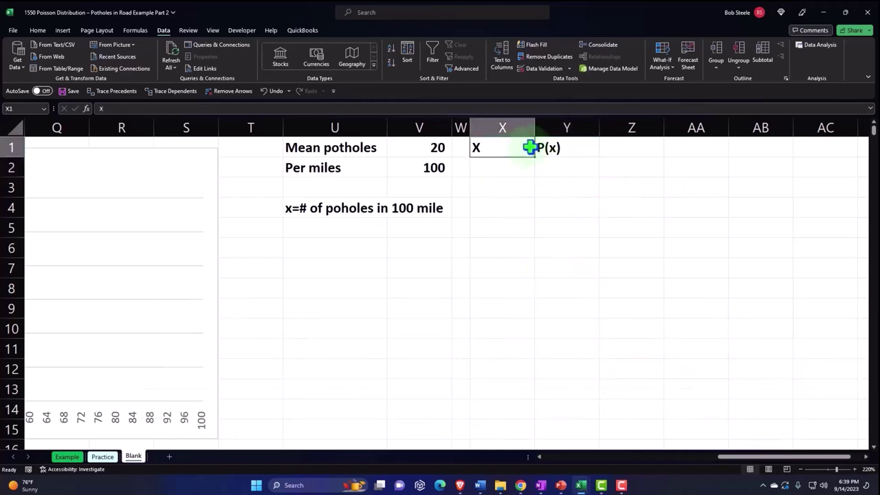
Step: Format the X and P(x) headers with black fill, white text and centred alignment
left_click_drag(511, 147, 535, 148)
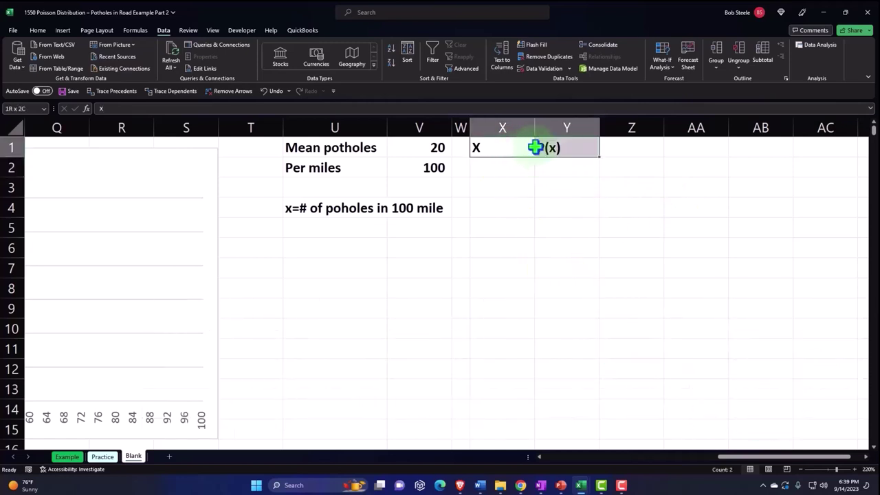
left_click(39, 32)
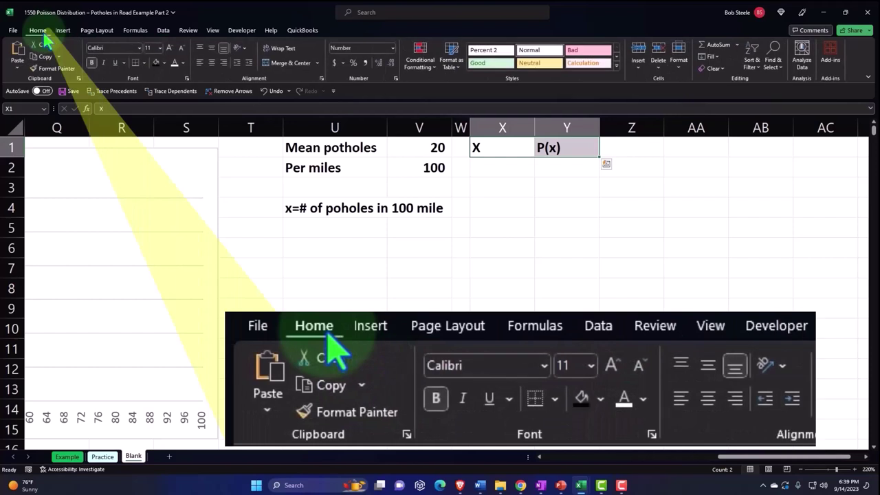
left_click(158, 63)
left_click(174, 63)
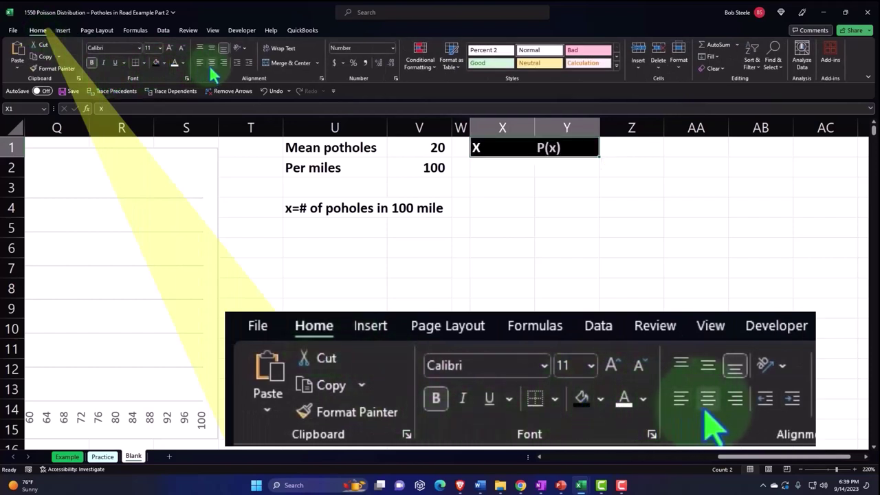
left_click(212, 64)
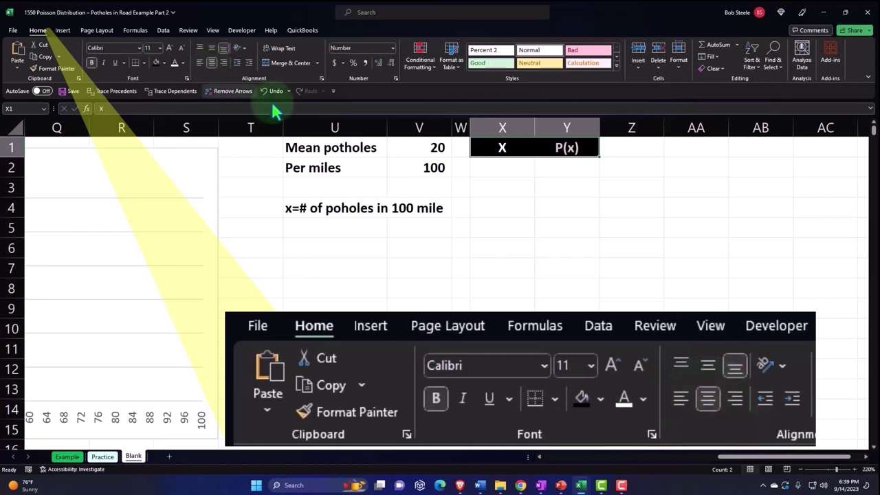
left_click(501, 168)
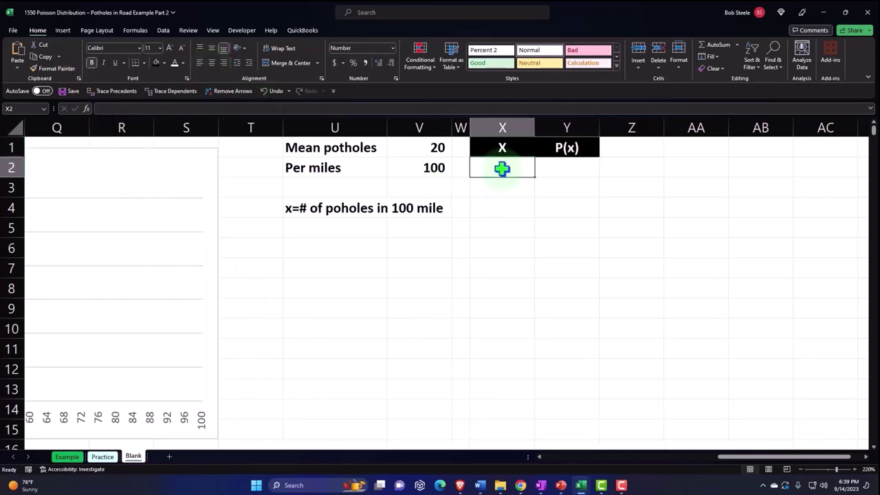
Step: Enter the starting x values 0, 1 and 2 in X2:X4
type("1")
key("Return")
type("2")
key("Return")
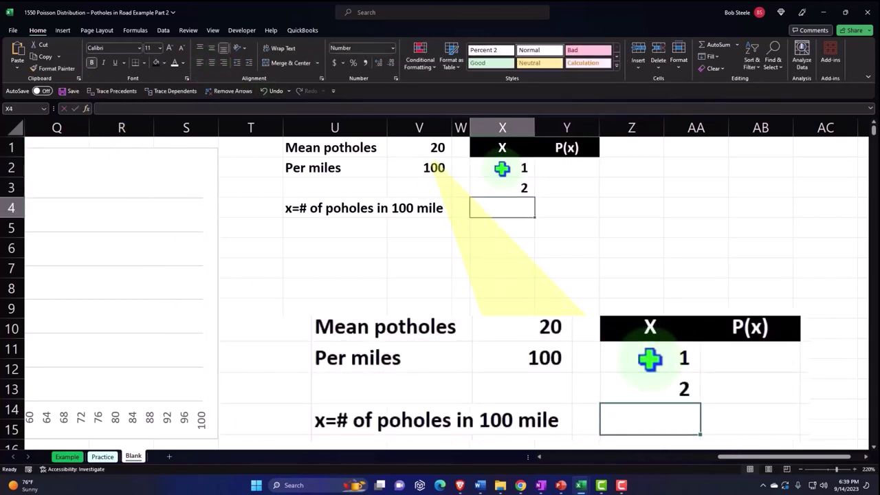
left_click(501, 168)
type("0")
key("Return")
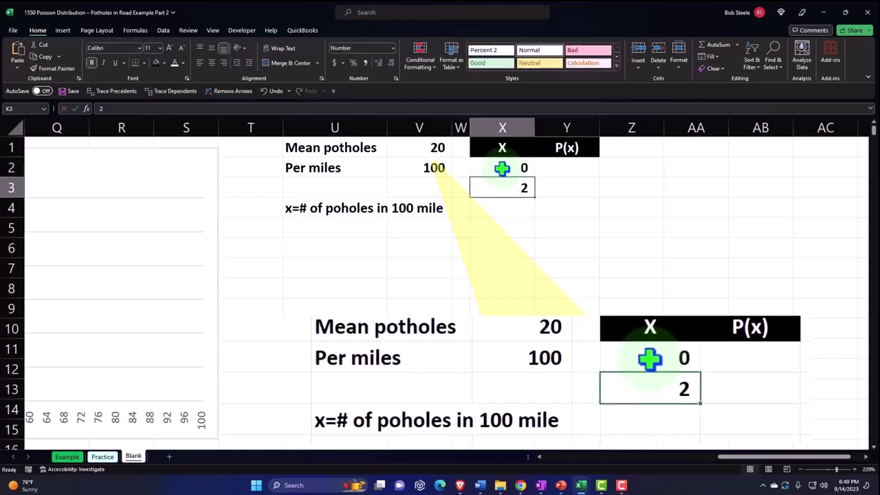
type("1")
key("Return")
type("2")
key("Return")
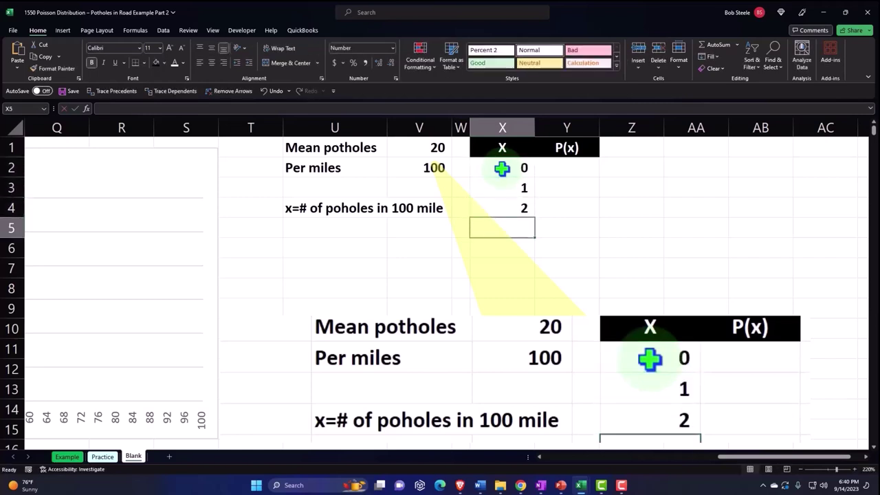
Step: Extend the x series down column X to 100 with the fill handle
left_click_drag(502, 168, 505, 206)
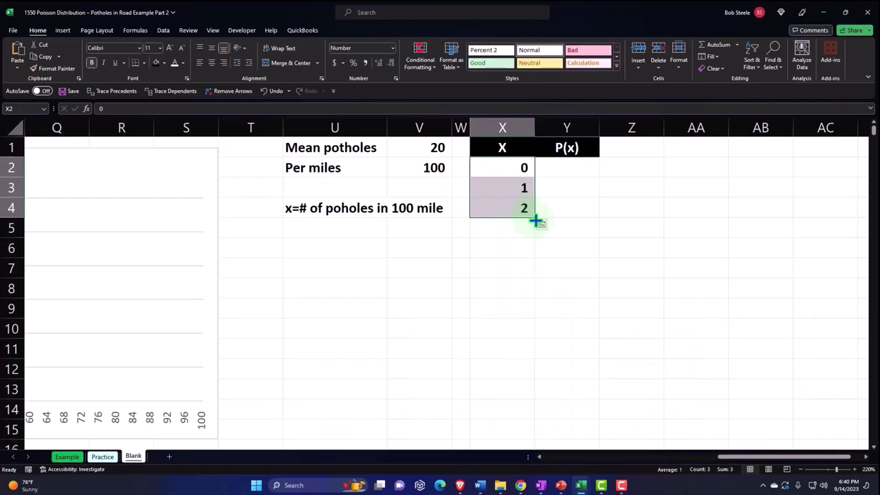
left_click_drag(536, 221, 537, 479)
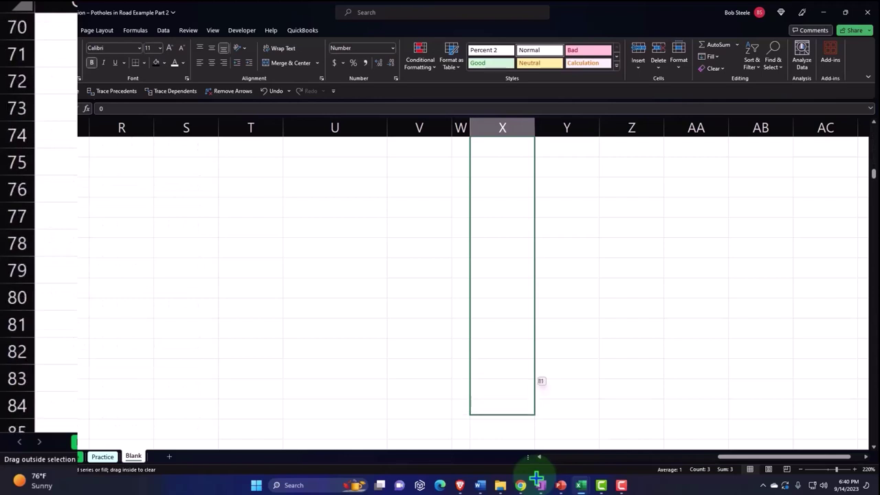
left_click_drag(536, 479, 537, 426)
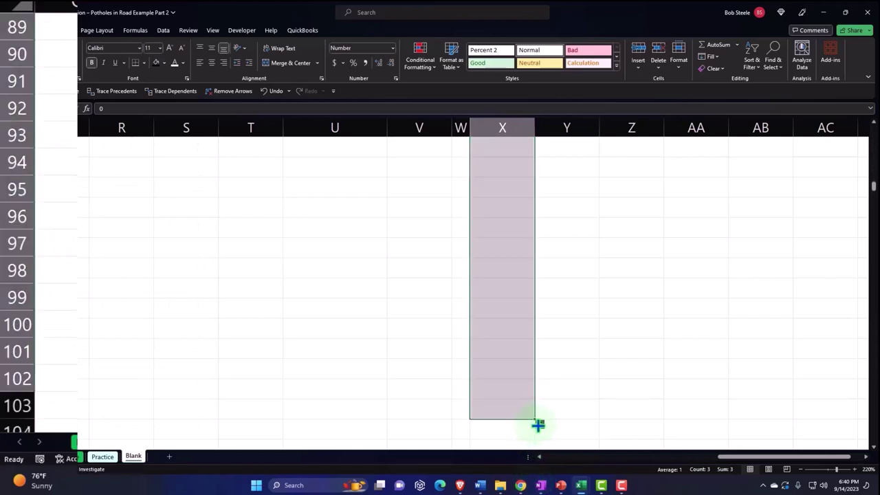
scroll(595, 349, "up", 5)
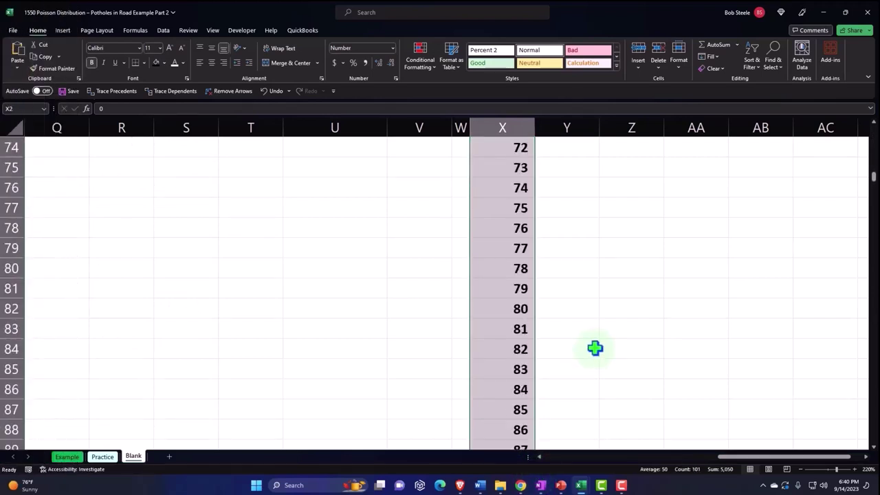
scroll(595, 348, "up", 9)
scroll(595, 349, "up", 7)
scroll(595, 349, "up", 7)
scroll(595, 348, "up", 2)
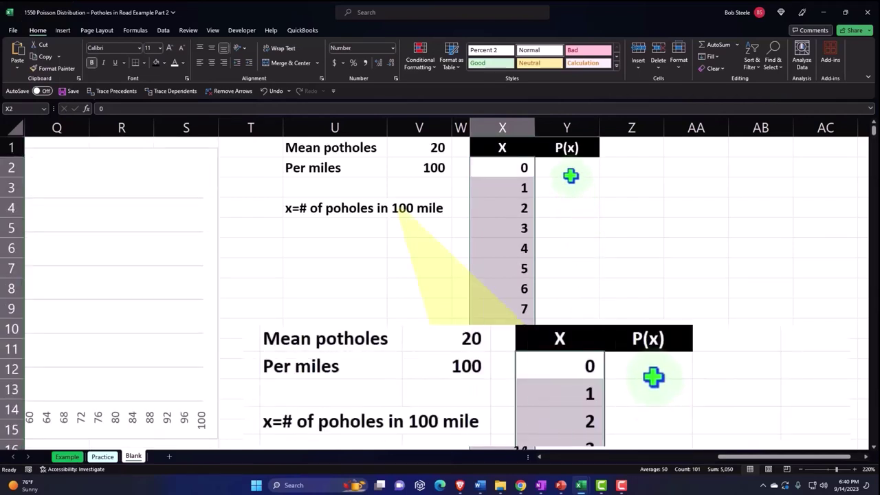
left_click(570, 176)
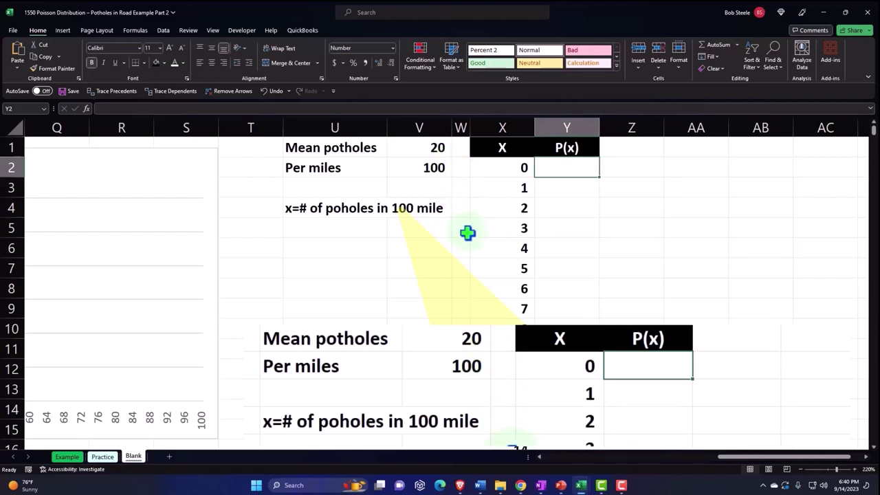
Step: Enter =POISSON.DIST(X2,$V$1,0) in Y2 with V1 as an absolute mean reference
type("=")
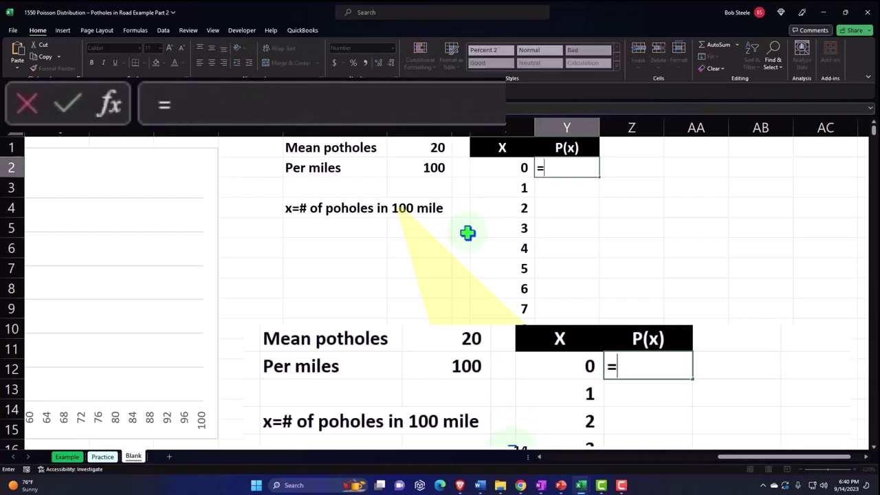
type("poi")
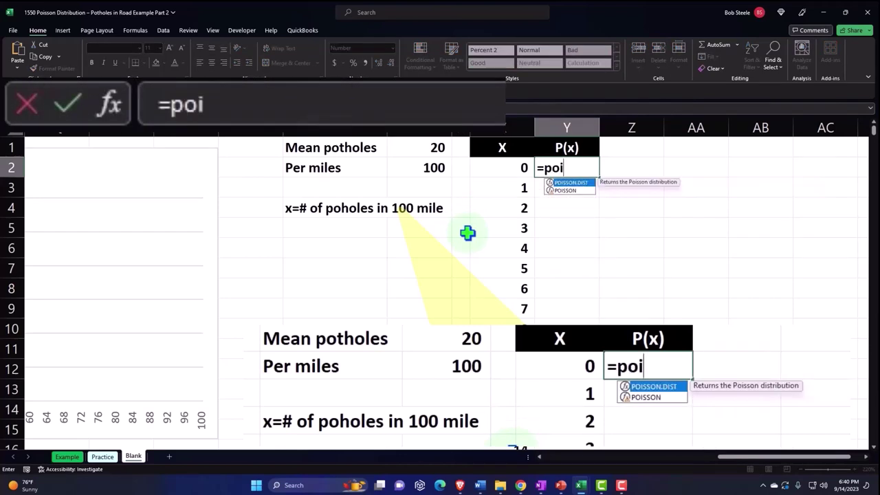
key("Tab")
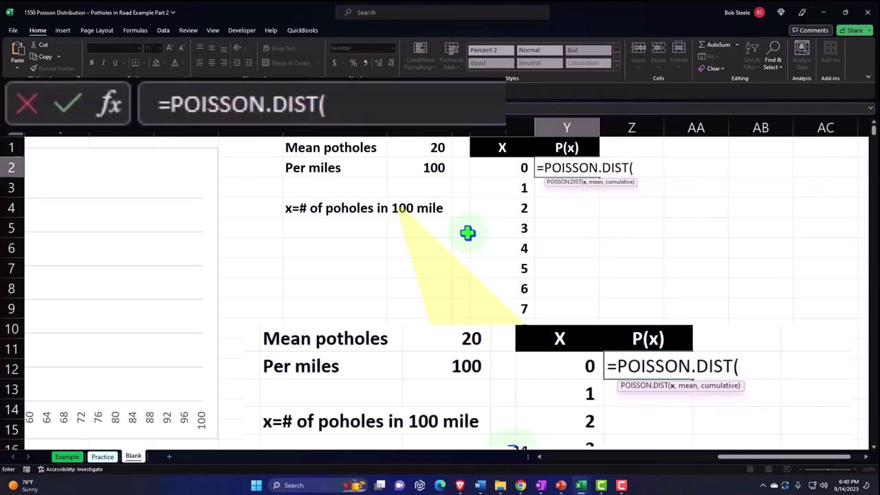
left_click(512, 169)
type(",")
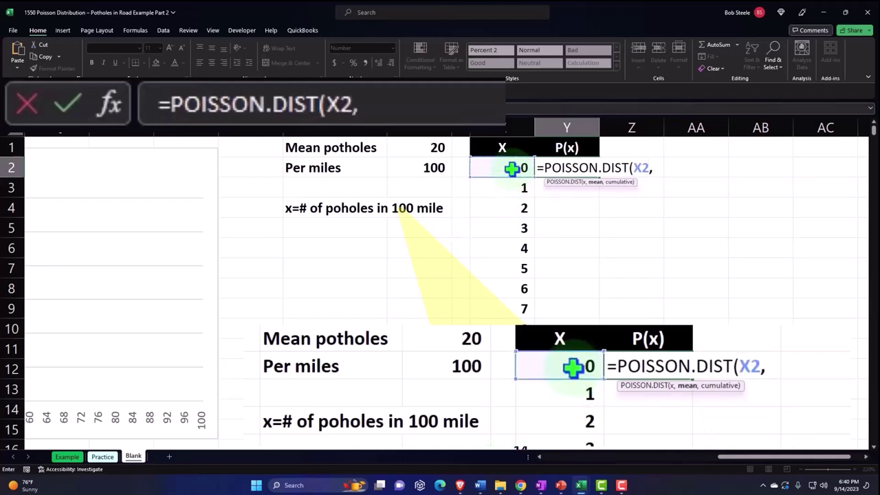
left_click(435, 149)
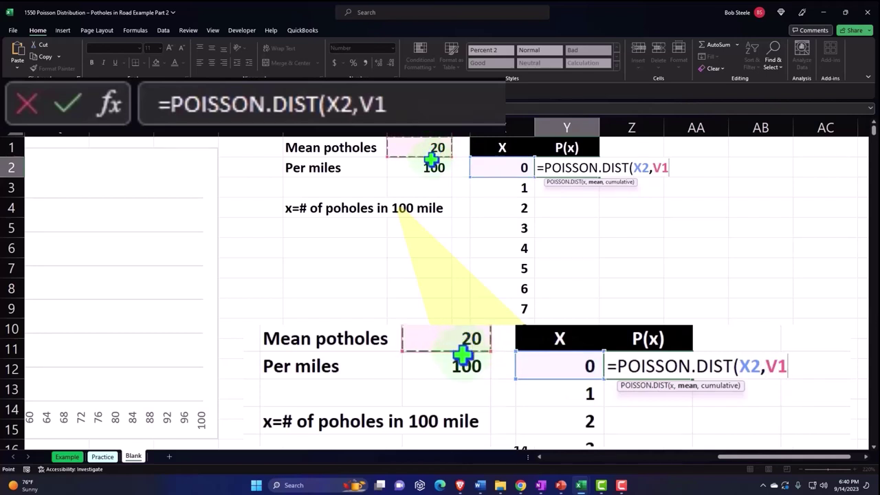
key("F4")
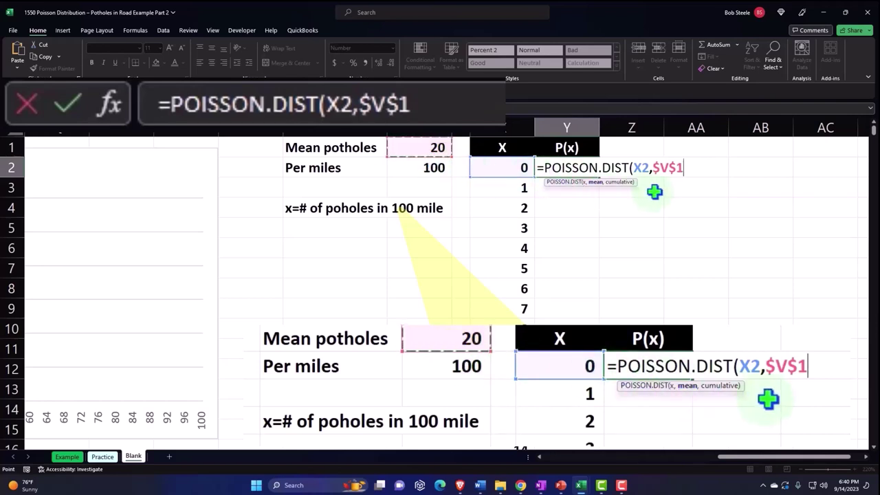
type(",")
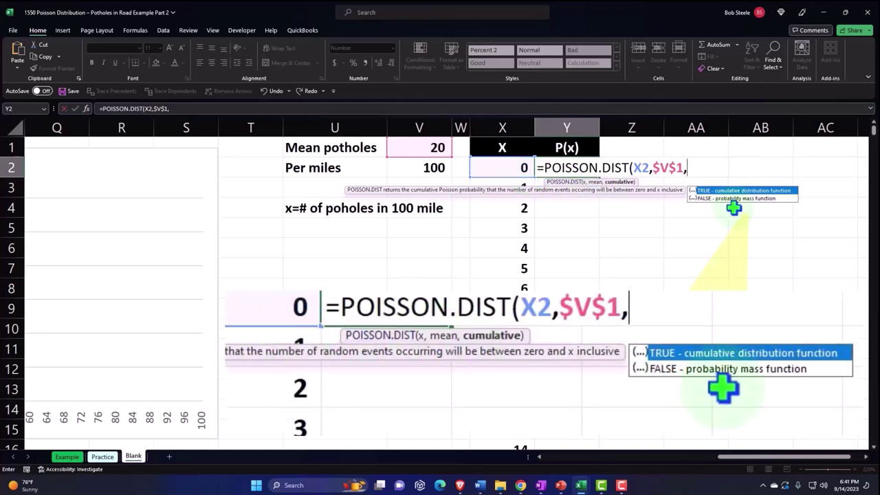
type("0")
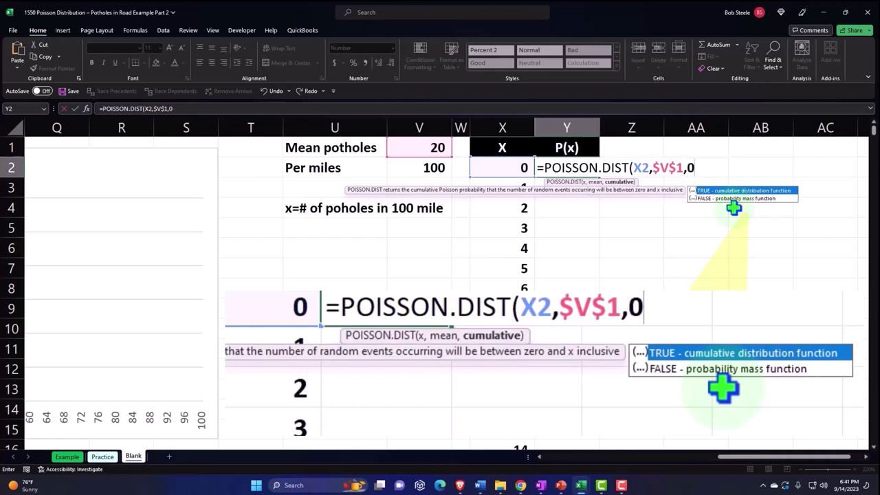
type(")")
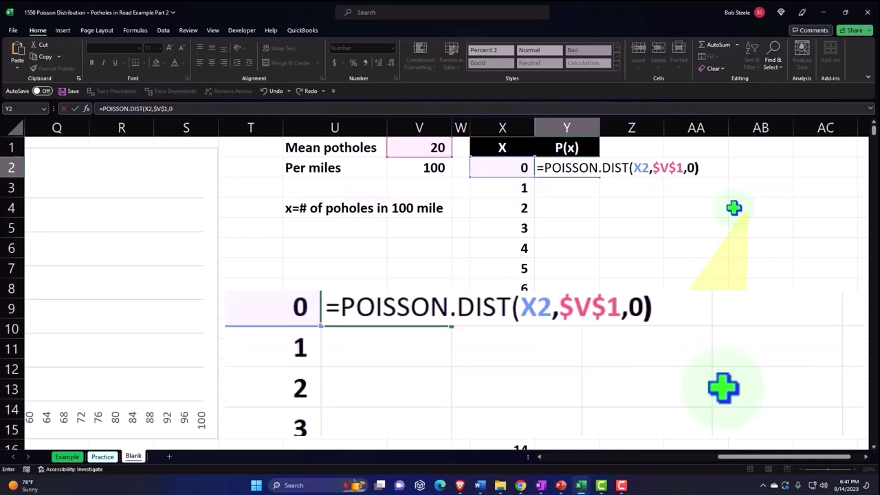
key("Return")
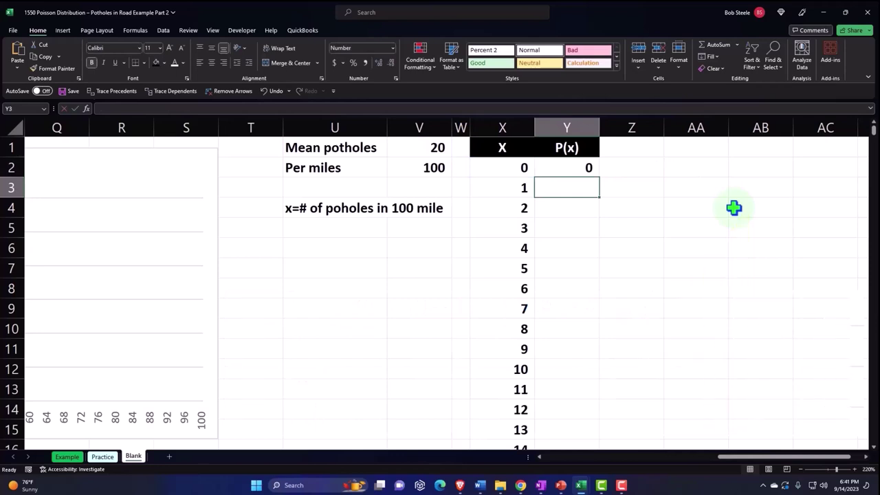
Step: Copy the Y2 Poisson formula down through Y102 for every x value
left_click(591, 169)
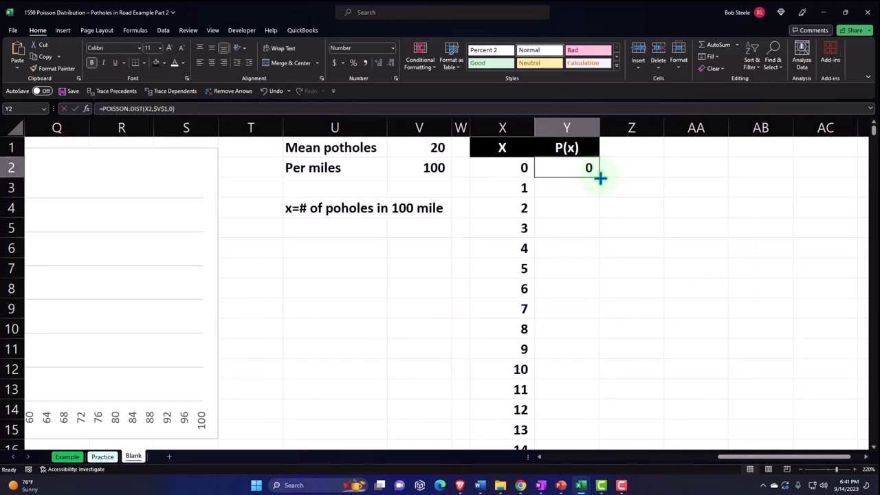
double_click(600, 178)
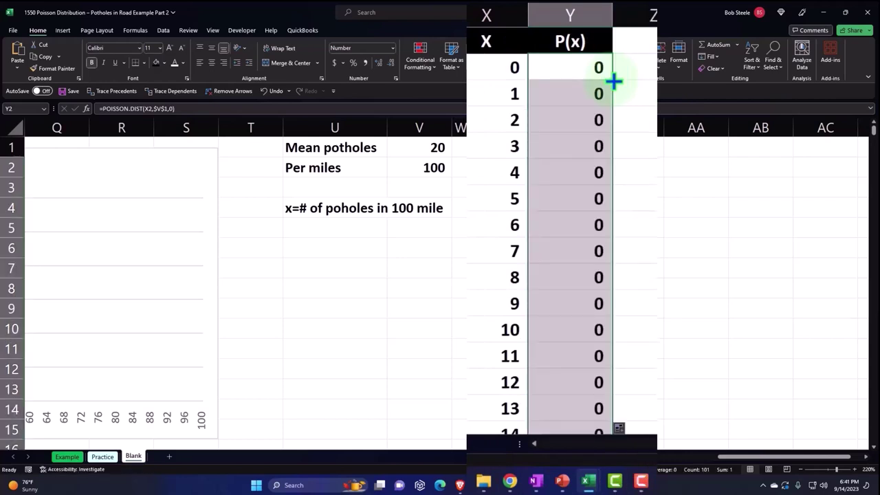
scroll(624, 124, "down", 3)
scroll(623, 124, "down", 2)
scroll(624, 124, "down", 3)
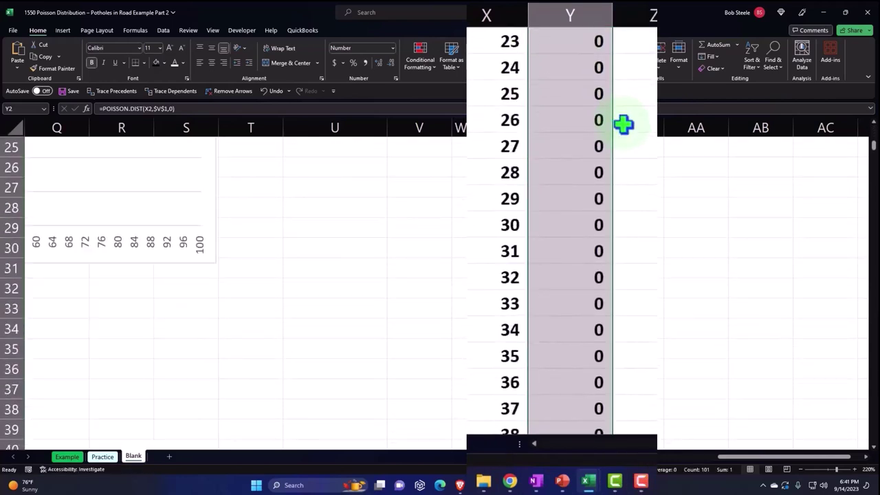
scroll(623, 123, "down", 5)
scroll(623, 124, "down", 3)
scroll(623, 123, "down", 4)
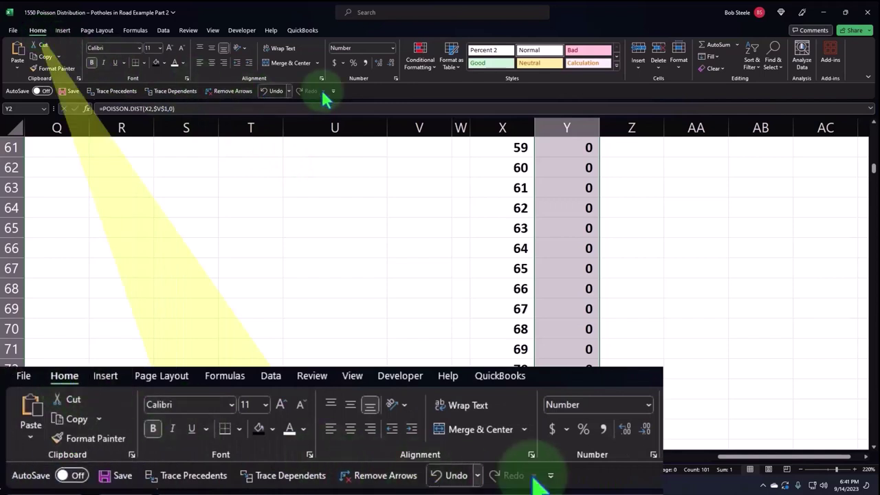
Step: Format the P(x) probabilities as percentages with two decimal places
left_click(354, 65)
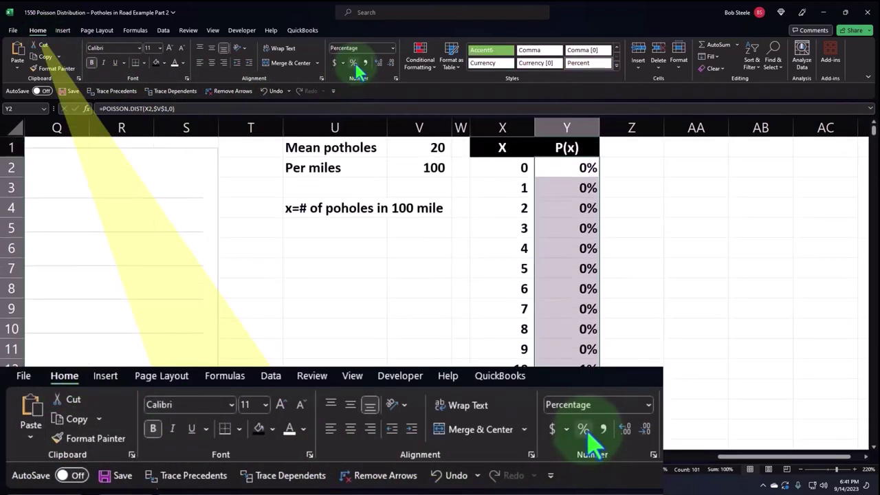
left_click(378, 63)
left_click(378, 63)
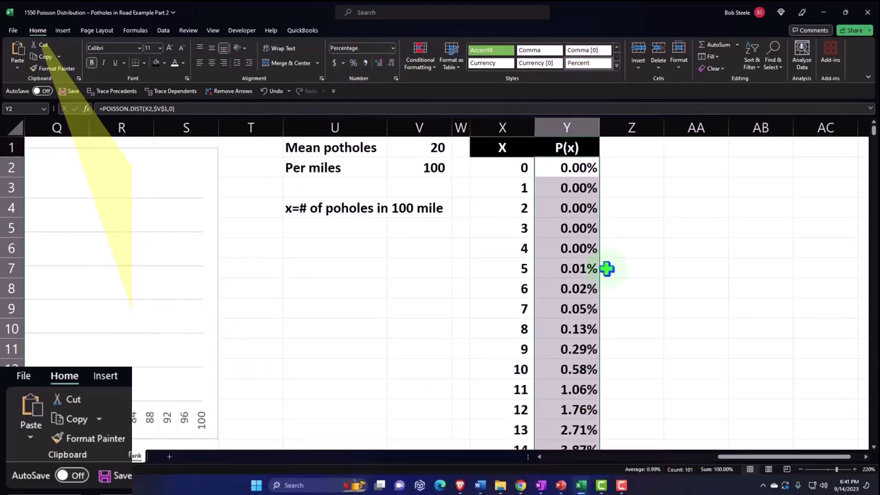
scroll(563, 297, "down", 3)
scroll(564, 297, "down", 6)
scroll(563, 297, "down", 5)
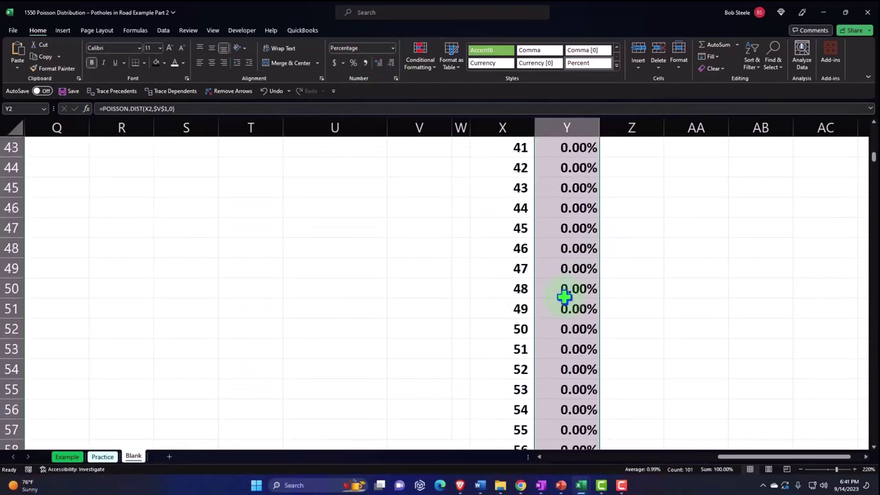
scroll(564, 296, "down", 11)
scroll(563, 297, "down", 6)
scroll(564, 297, "down", 2)
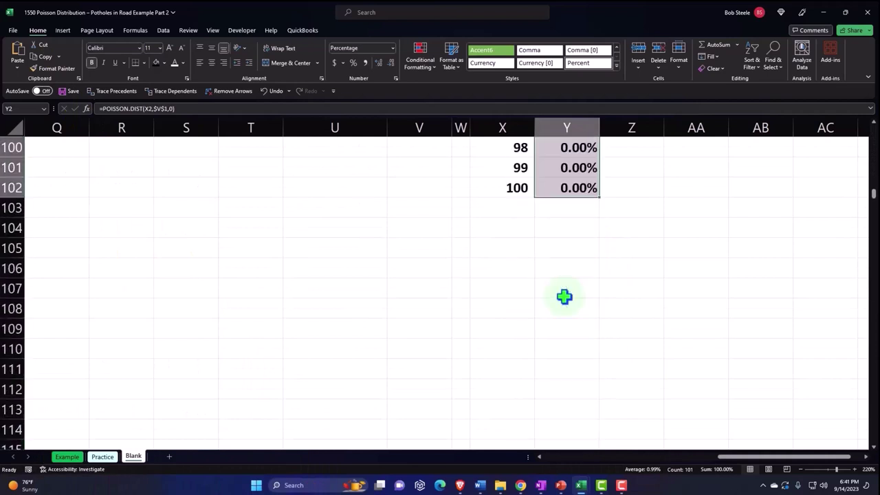
Step: Type Total in X103 and AutoSum the probabilities in Y103 as =SUM(Y2:Y102)
left_click(496, 209)
type("Total")
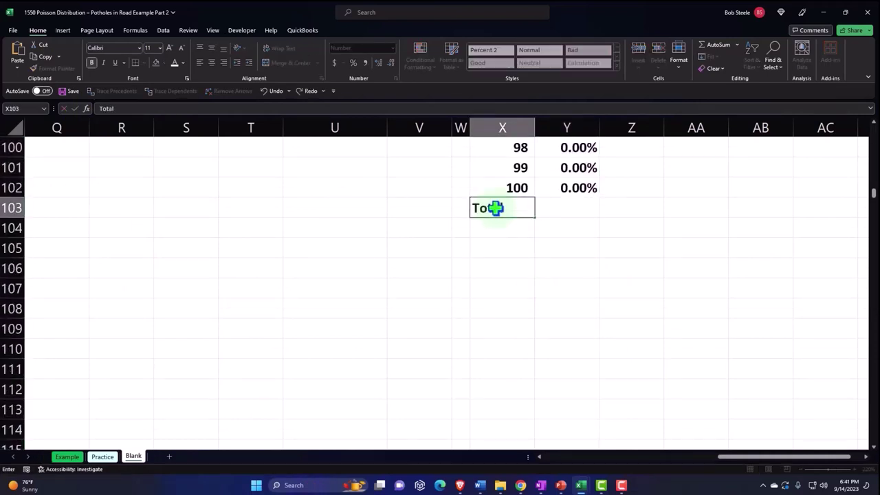
key("Tab")
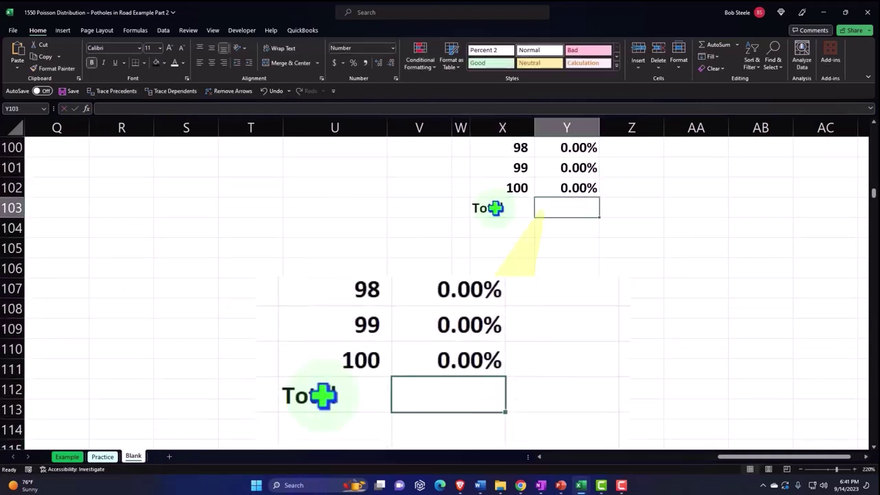
type("=")
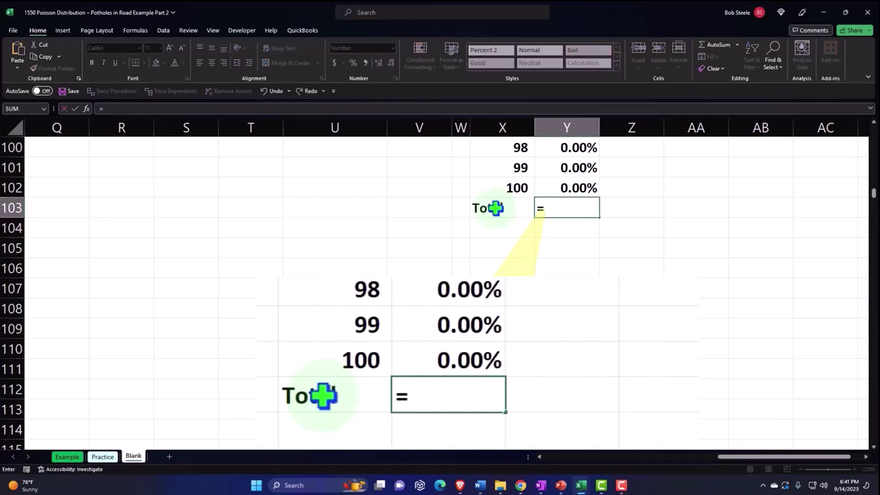
key("BackSpace")
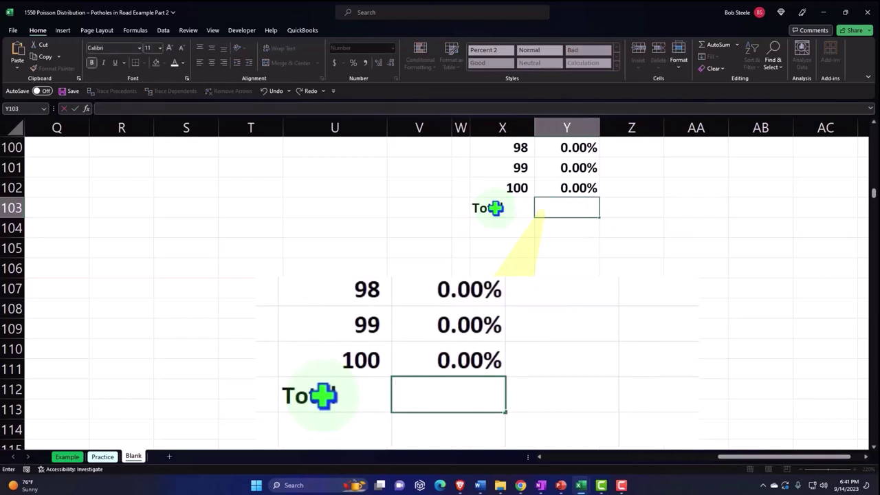
key("Escape")
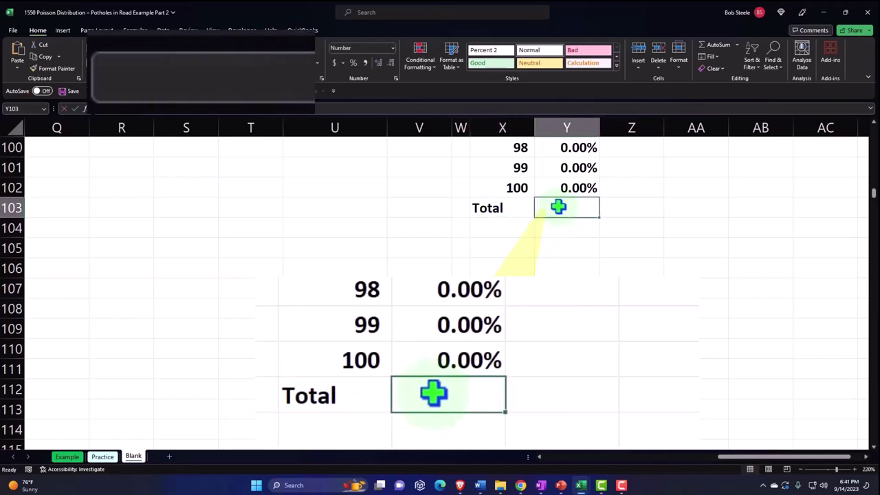
key("alt+equal")
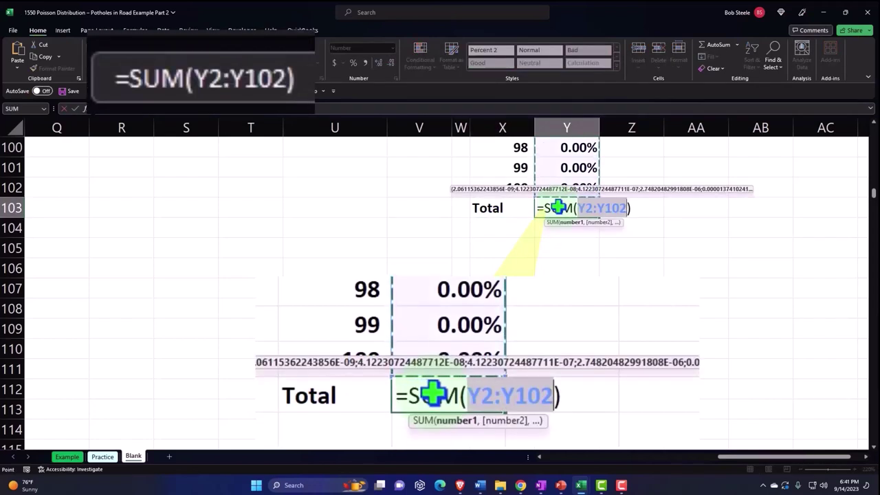
key("Return")
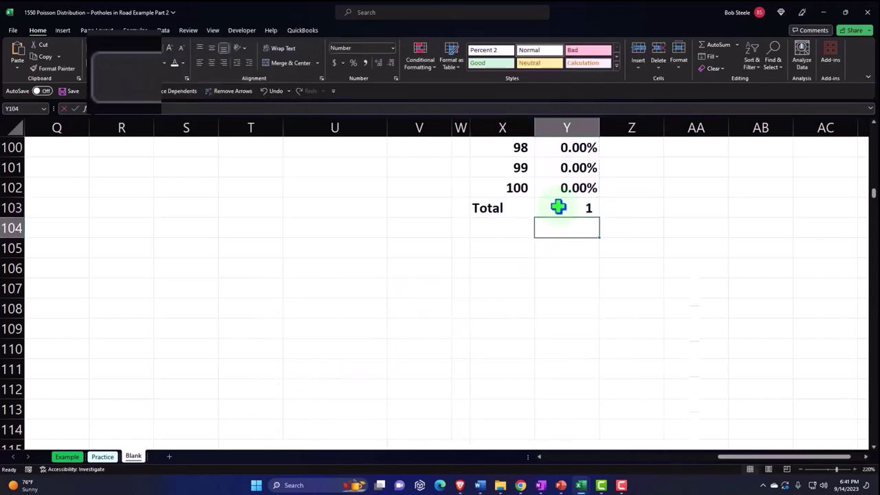
Step: Format the Y103 total as a percentage with two decimals, showing 100.00%
left_click(558, 206)
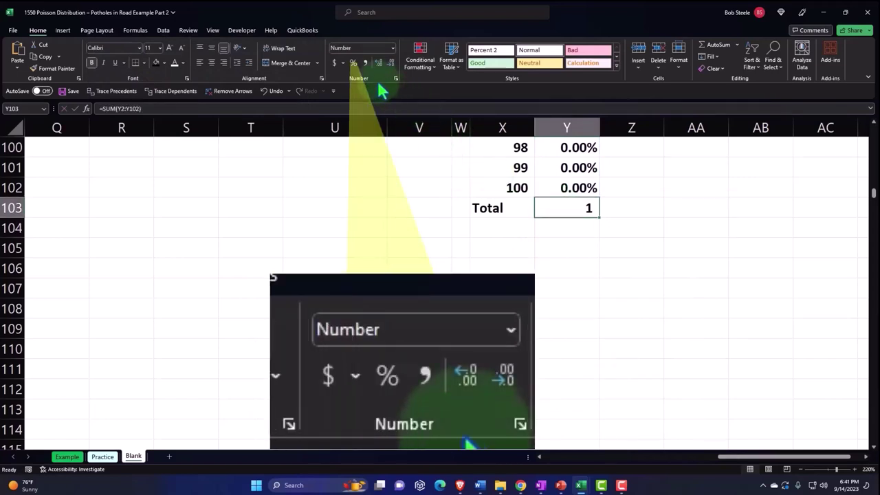
left_click(354, 63)
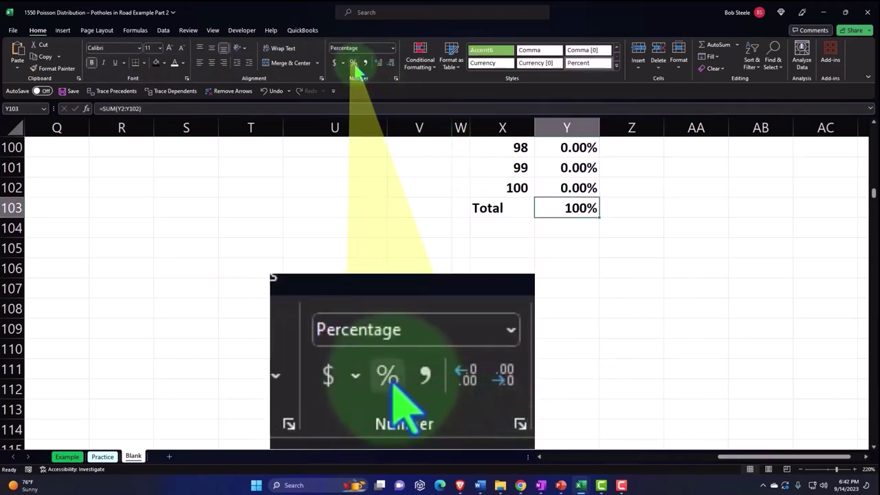
left_click(378, 63)
left_click(378, 63)
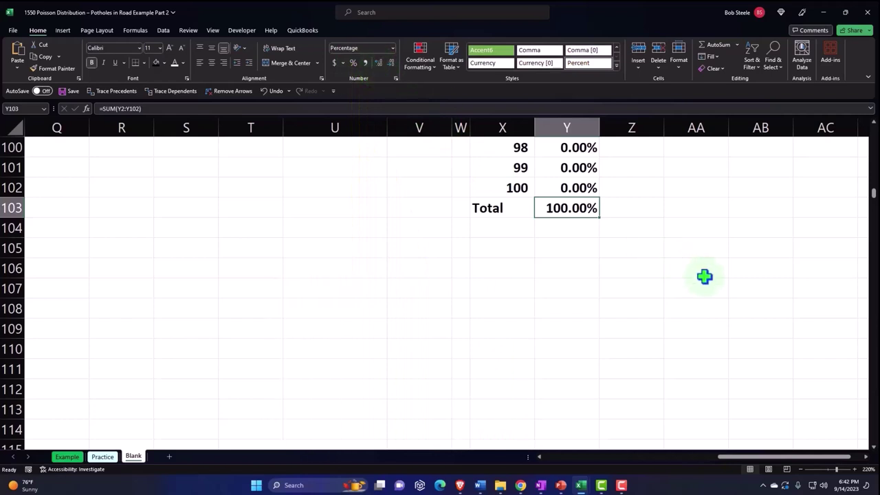
scroll(708, 279, "up", 6)
scroll(708, 278, "up", 12)
scroll(708, 279, "up", 9)
scroll(708, 279, "up", 6)
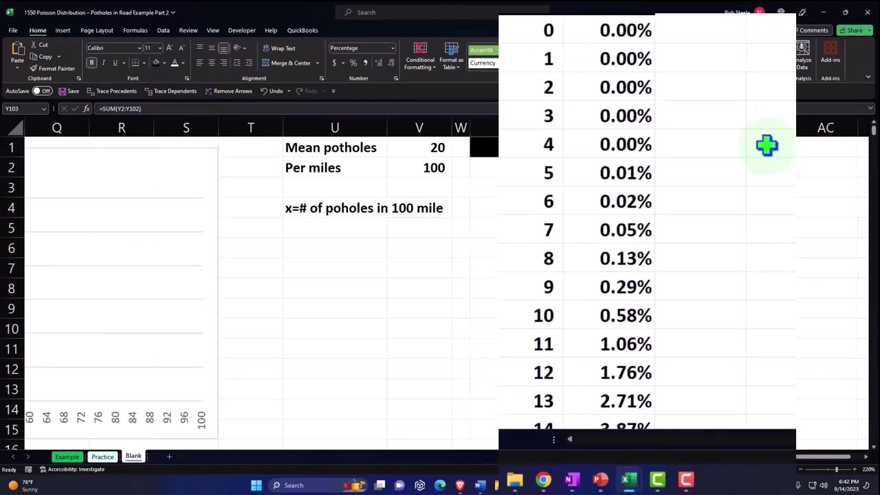
Step: Select Y1:Y102, the P(x) header through the last probability, for charting
left_click_drag(753, 459, 695, 459)
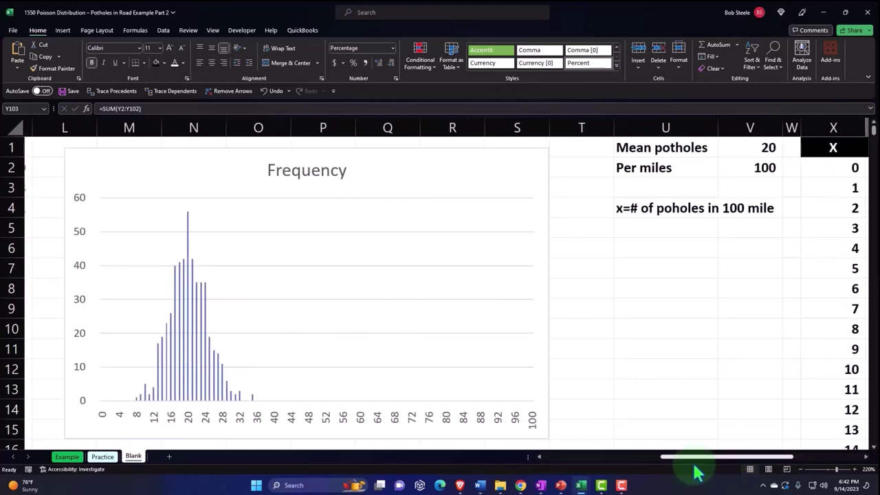
left_click_drag(696, 466, 768, 467)
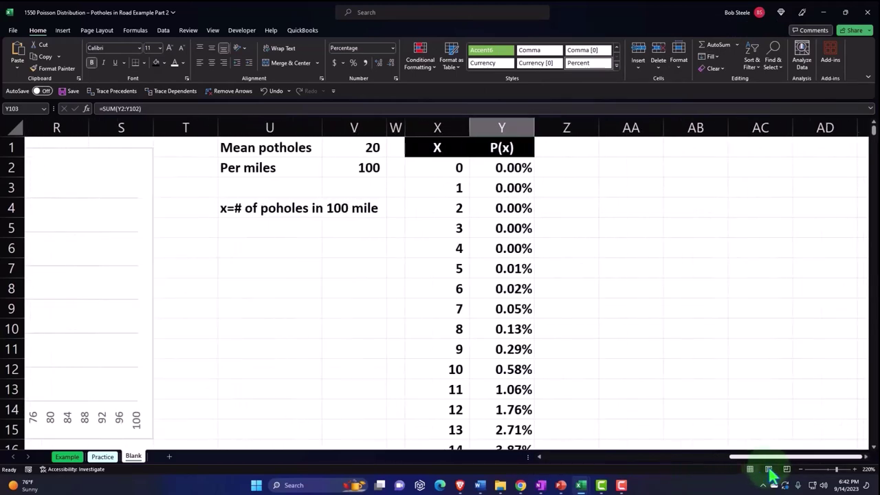
mouse_move(440, 19)
left_mouse_down()
mouse_move(548, 45)
mouse_move(562, 483)
mouse_move(514, 397)
left_mouse_up()
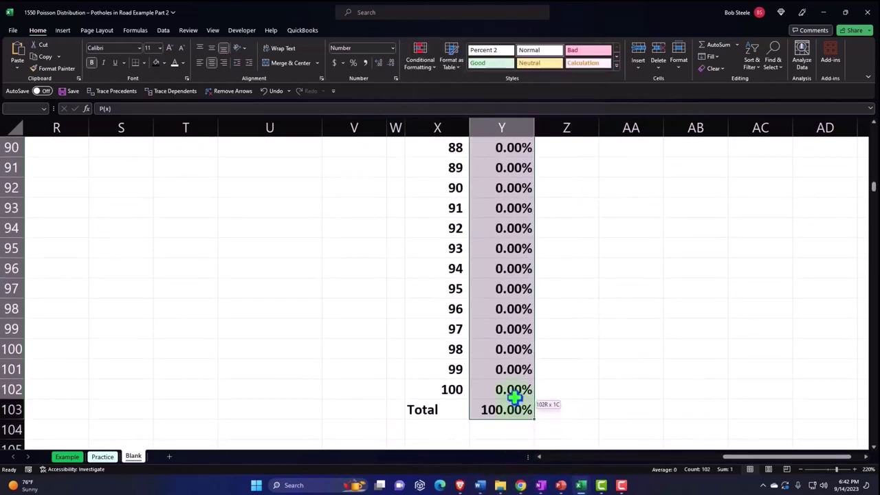
scroll(602, 344, "up", 11)
scroll(603, 344, "up", 8)
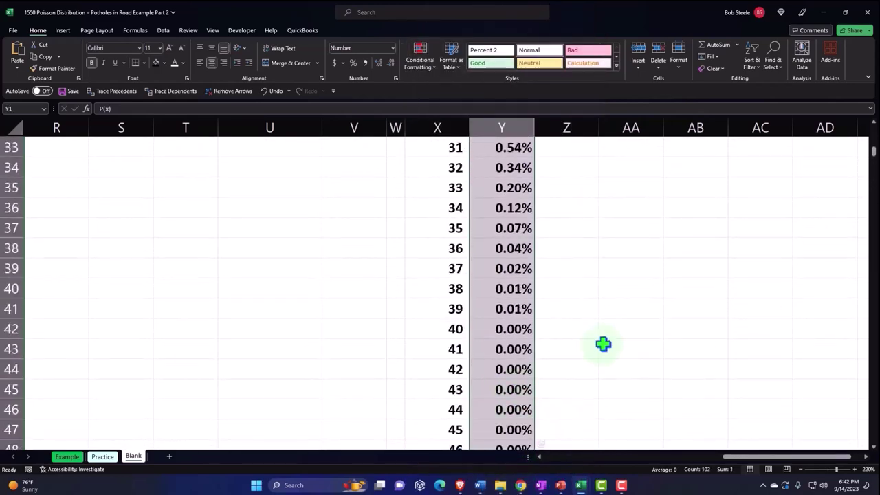
scroll(603, 344, "up", 11)
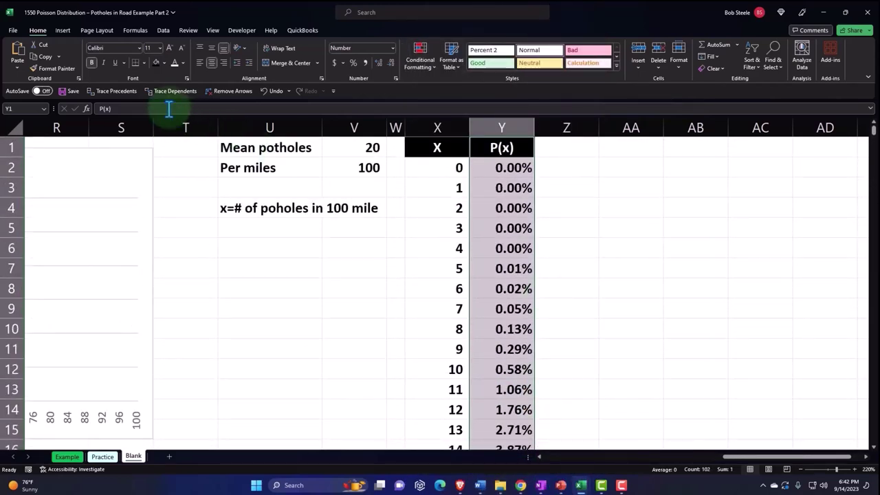
Step: Insert a 2-D Clustered Column chart of P(x) and move it beside the table
left_click(63, 31)
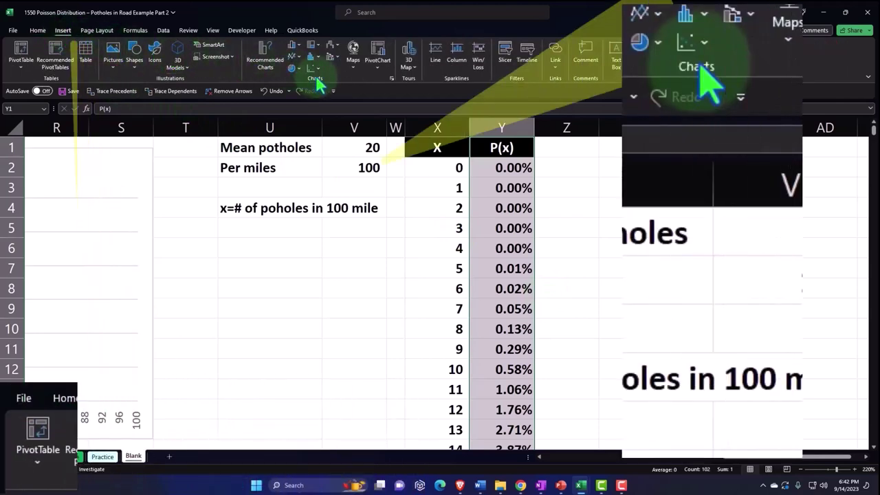
left_click(293, 45)
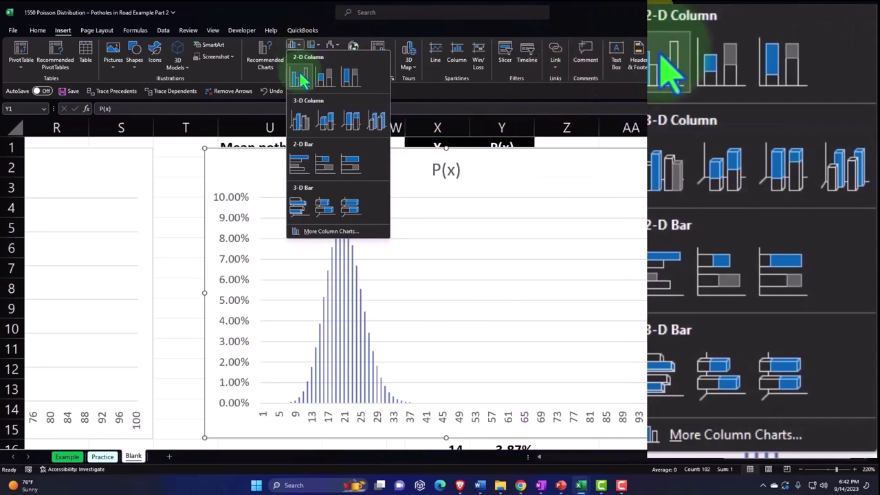
left_click(301, 79)
mouse_move(261, 167)
left_mouse_down()
mouse_move(591, 182)
mouse_move(606, 165)
left_mouse_up()
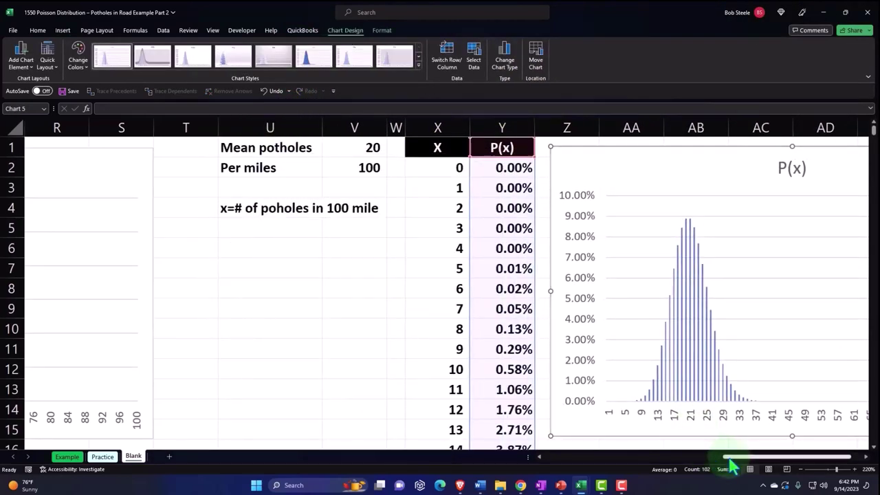
scroll(732, 467, "right", 1)
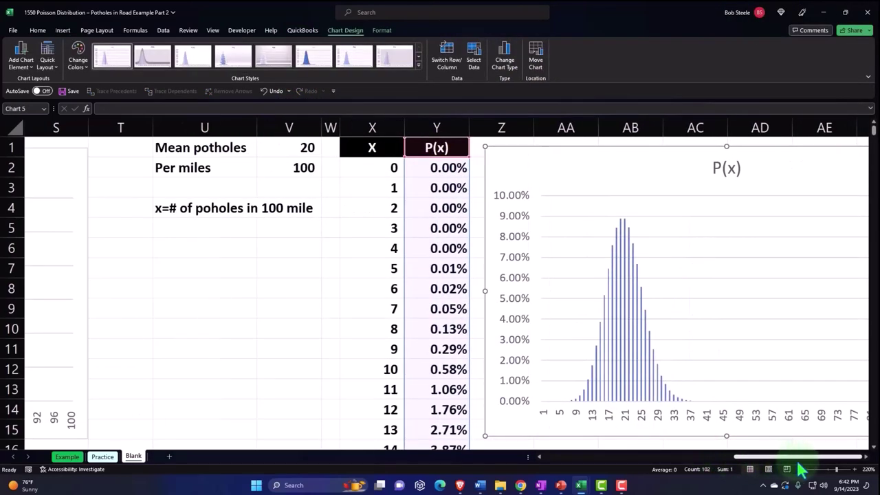
Step: Set the P(x) chart's horizontal axis labels to X2:X102 so the axis starts at 0
left_click(561, 157)
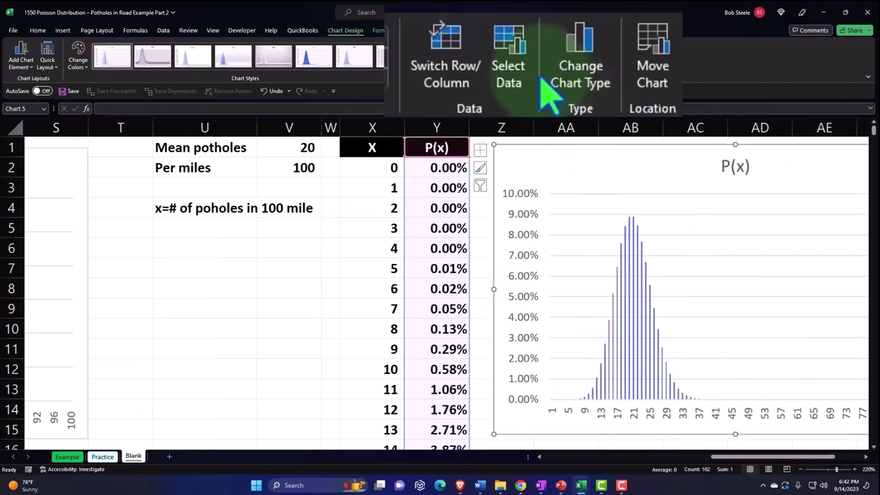
left_click(477, 59)
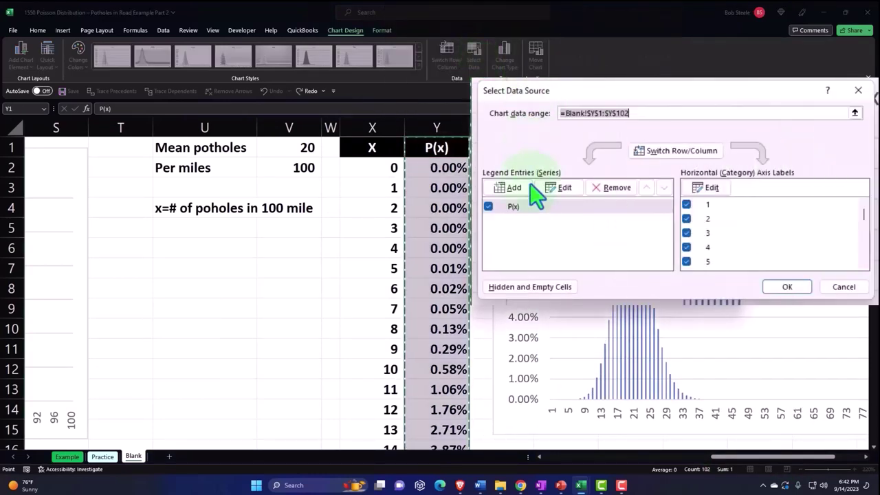
left_click(705, 189)
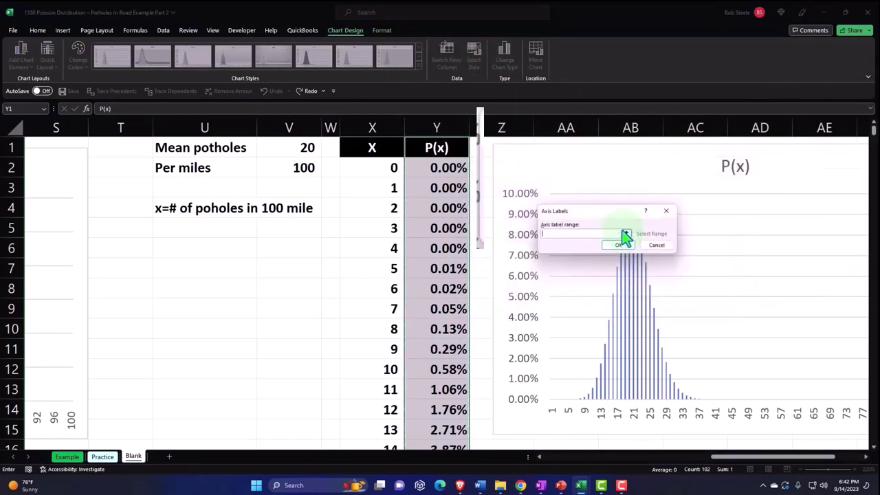
left_click(726, 189)
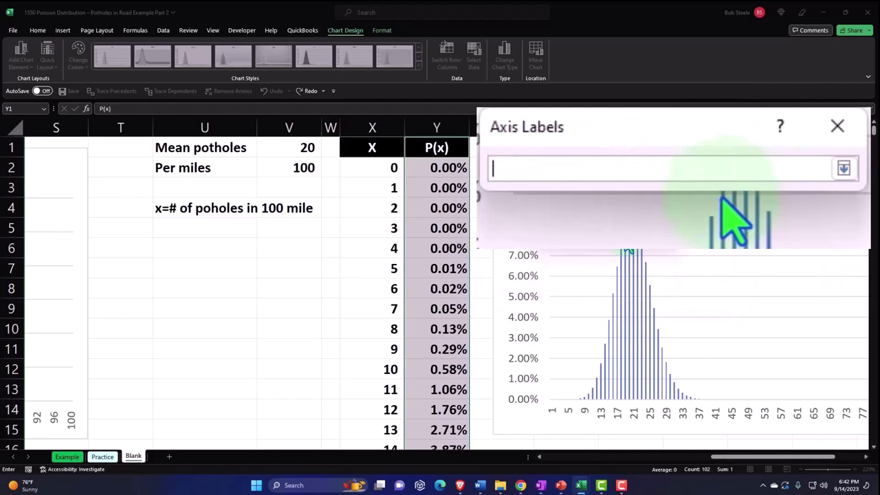
left_click(382, 170)
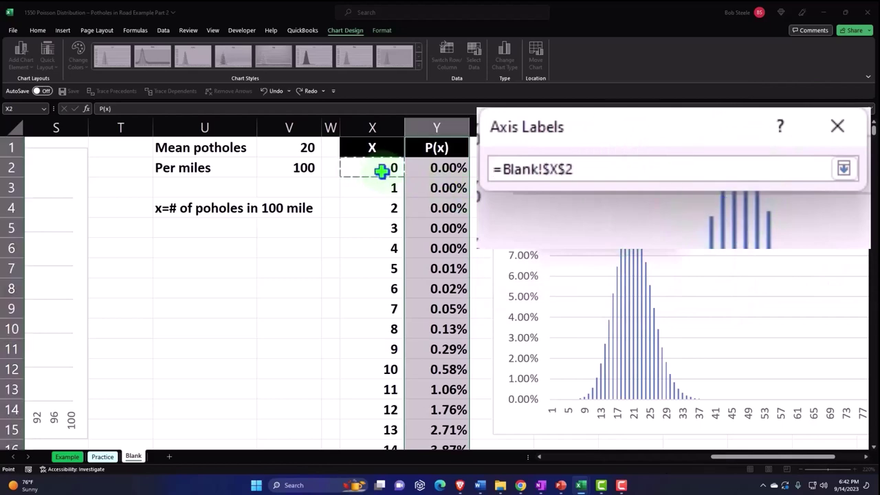
key("ctrl+shift+Down")
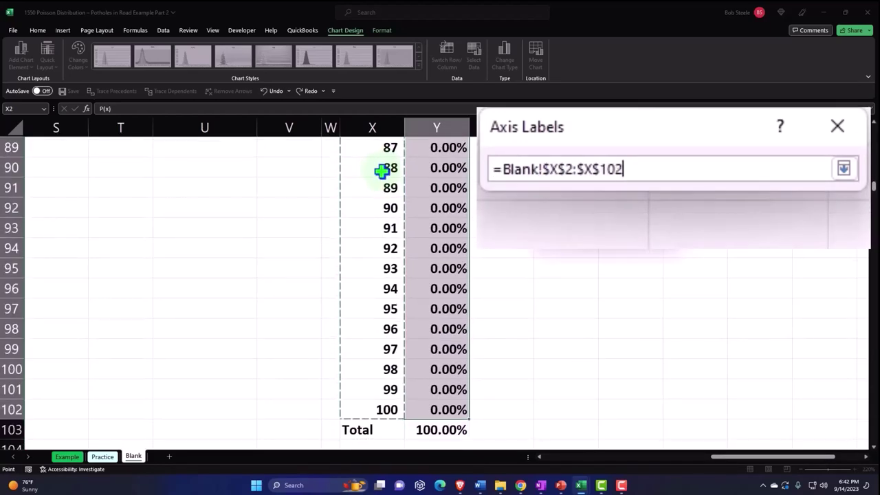
scroll(233, 289, "up", 8)
scroll(234, 289, "up", 12)
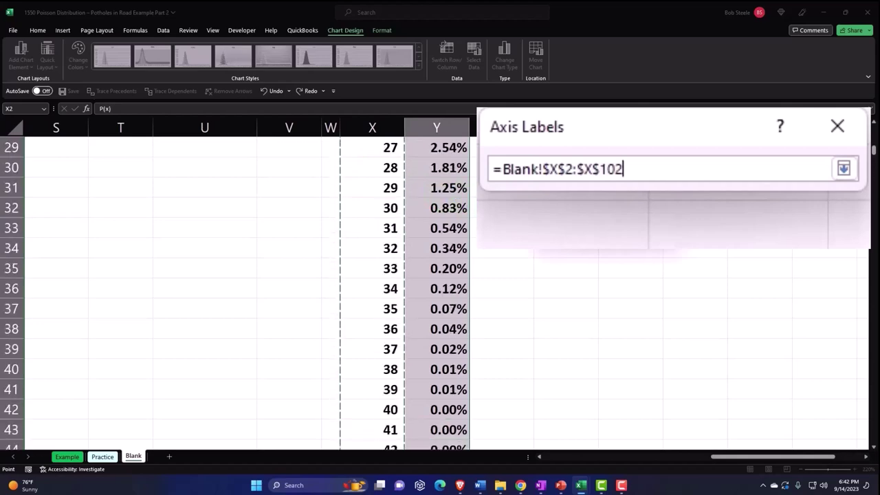
scroll(234, 289, "up", 8)
scroll(234, 289, "up", 2)
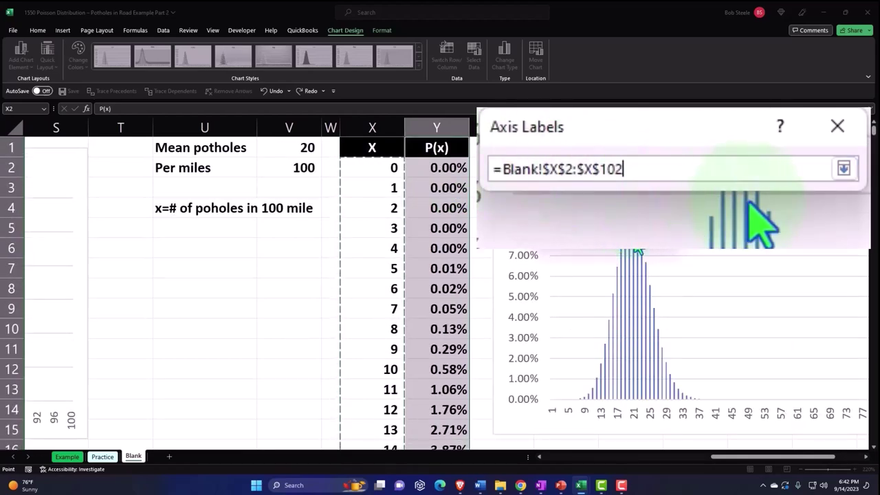
left_click(845, 169)
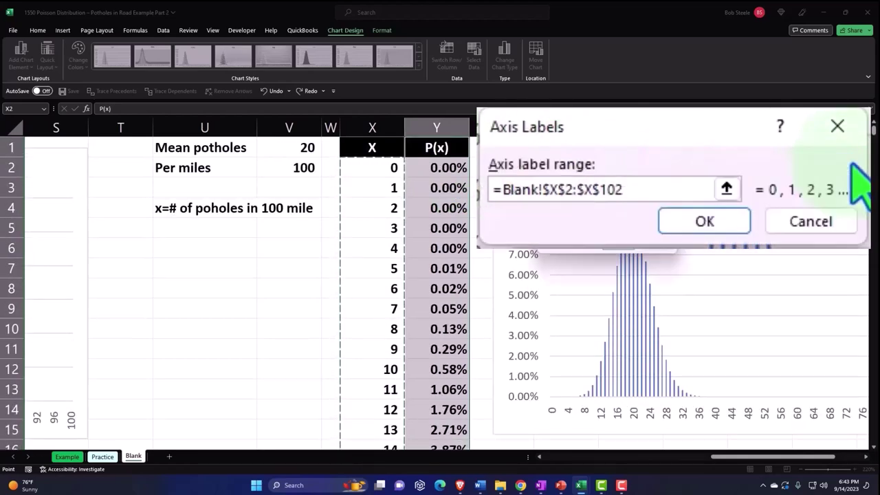
left_click(728, 218)
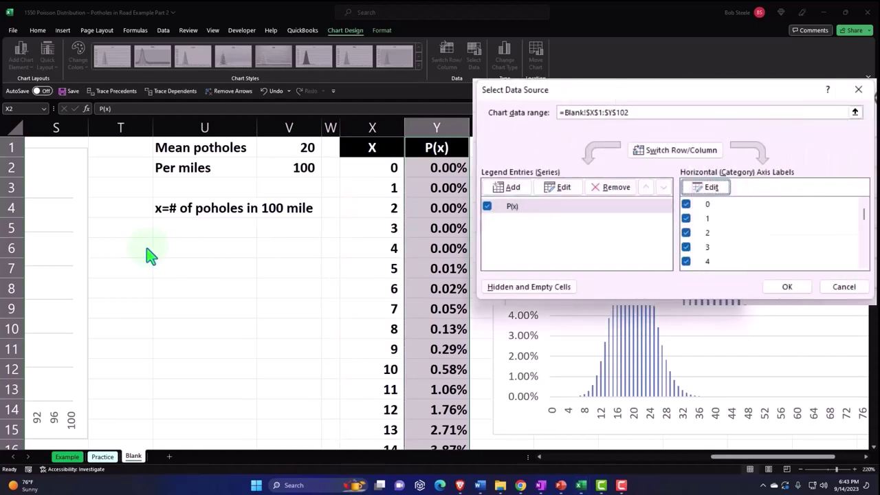
Step: Add a % of Total series named from H1 with values =Blank!$H$2:$H$102
left_click(508, 187)
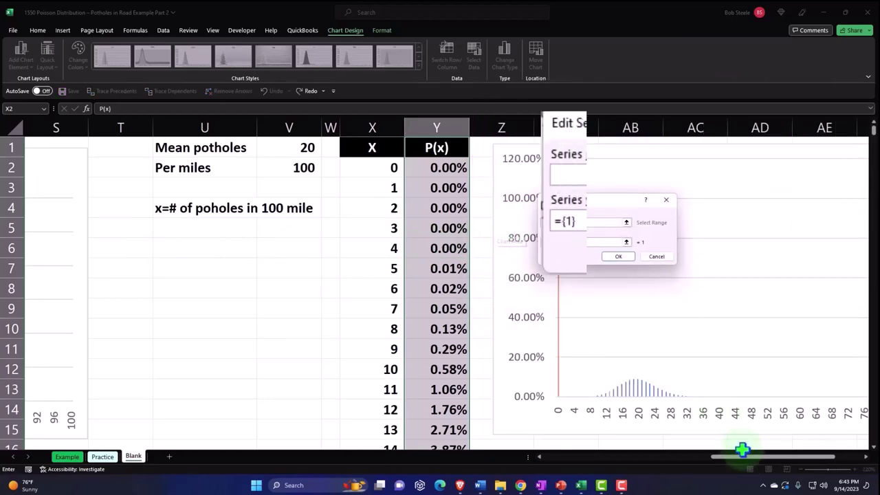
left_click_drag(742, 456, 568, 463)
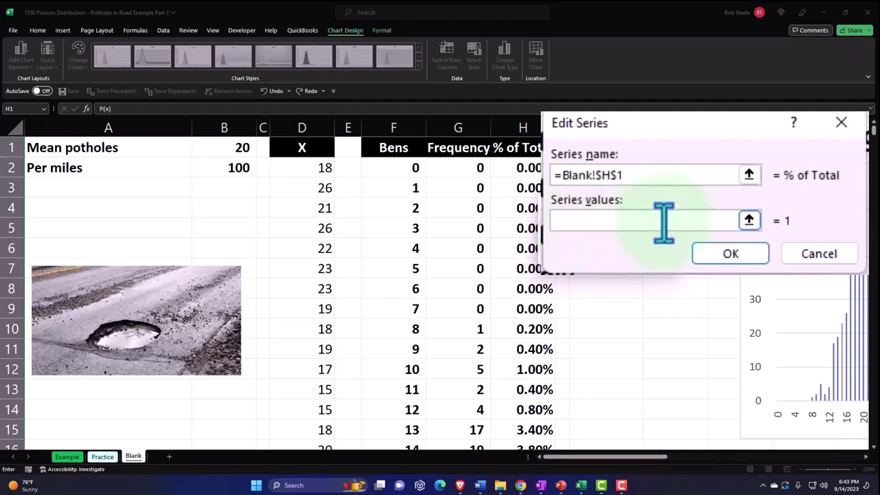
left_click(748, 220)
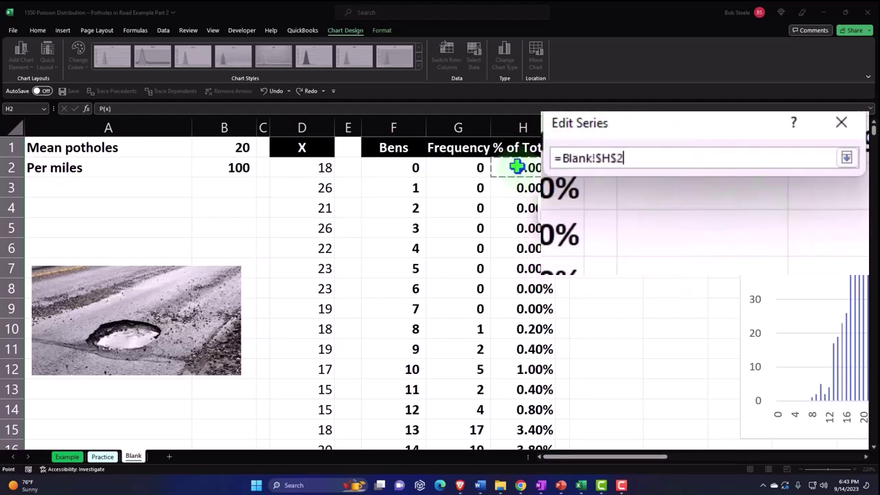
key("ctrl+shift+Down")
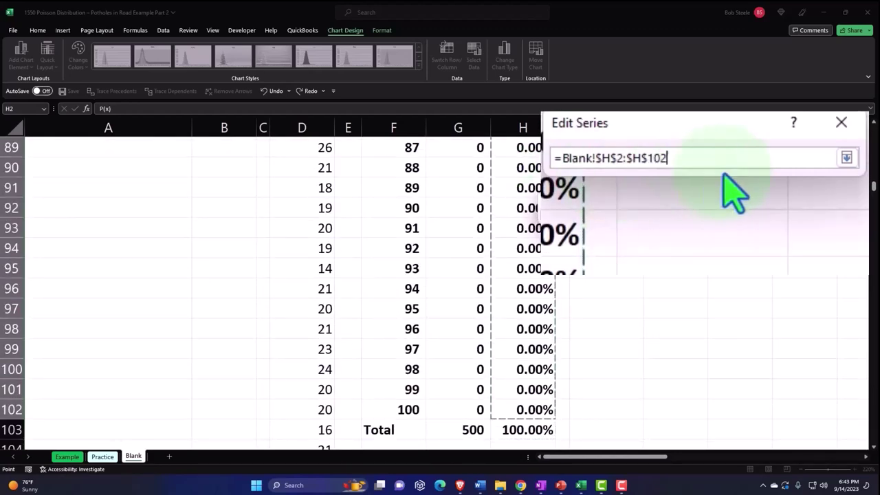
left_click(846, 158)
scroll(667, 282, "up", 5)
scroll(657, 306, "up", 5)
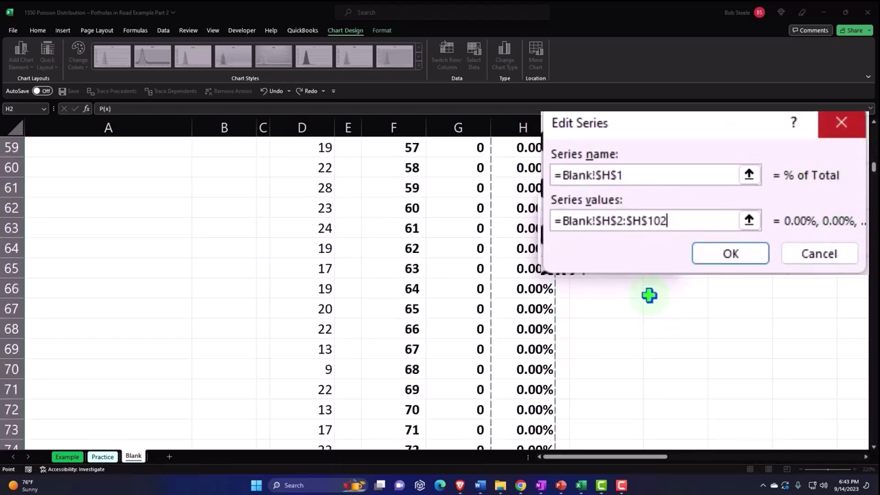
key("Return")
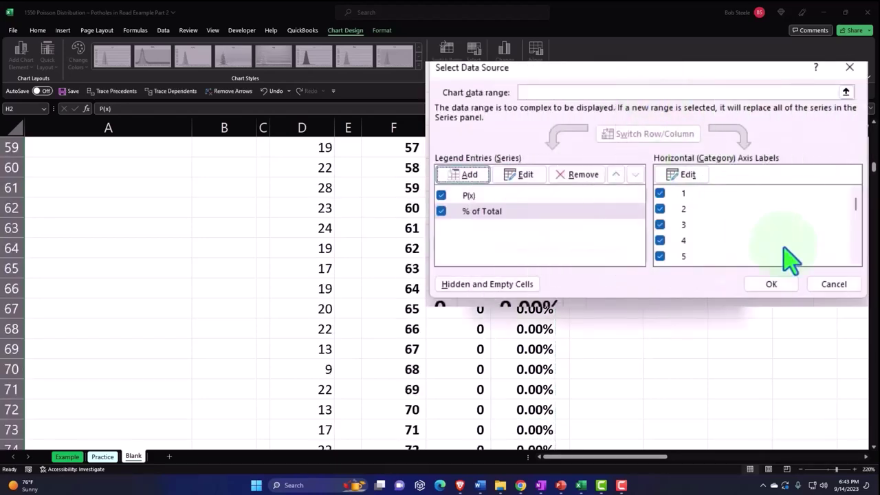
left_click(771, 284)
scroll(695, 301, "up", 4)
scroll(697, 298, "up", 8)
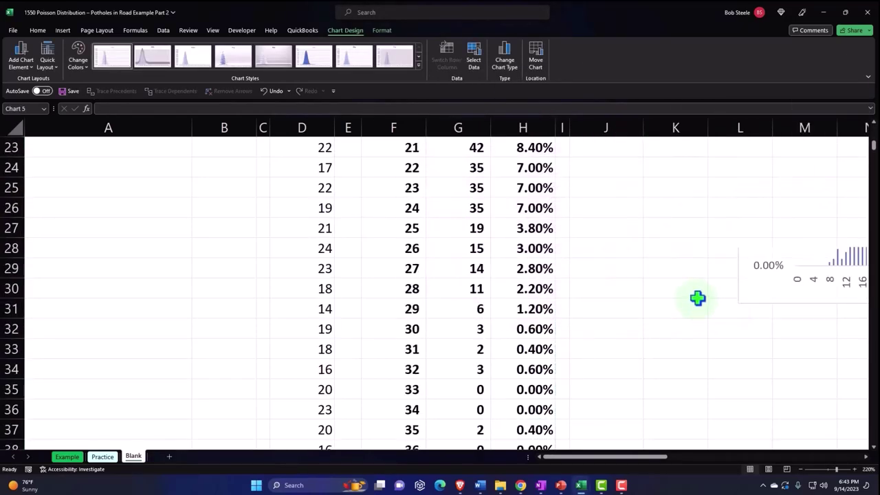
scroll(697, 299, "up", 4)
Step: Turn on the Legend in Chart Elements for the combined probability chart
left_click(717, 180)
key("Right")
key("Right")
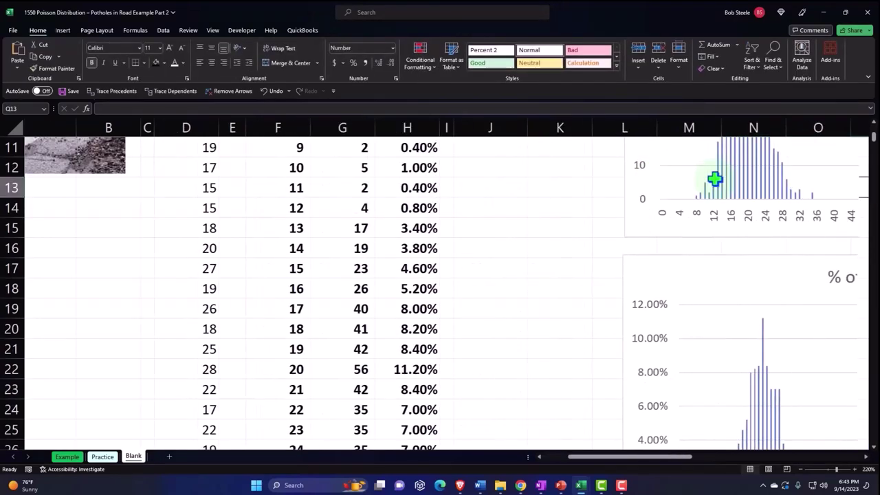
key("Right")
key("Right")
key("Right")
key("Right")
key("Right")
key("Right")
key("Right")
key("Right")
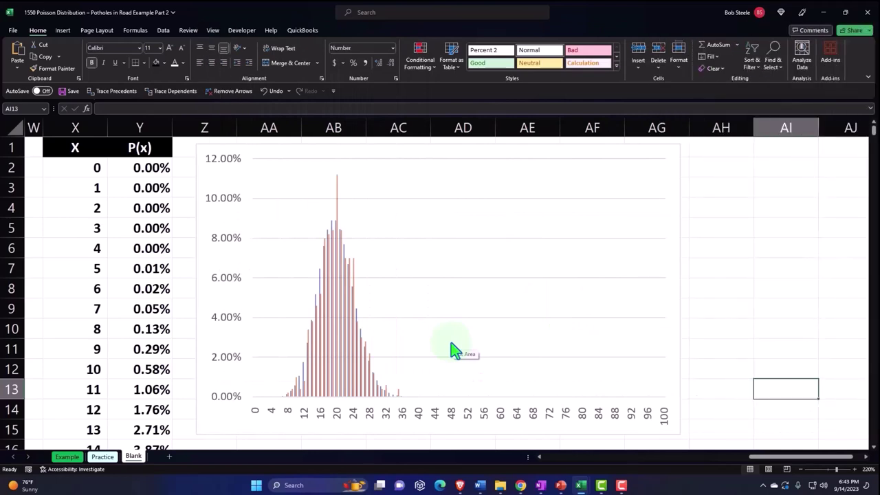
left_click(203, 213)
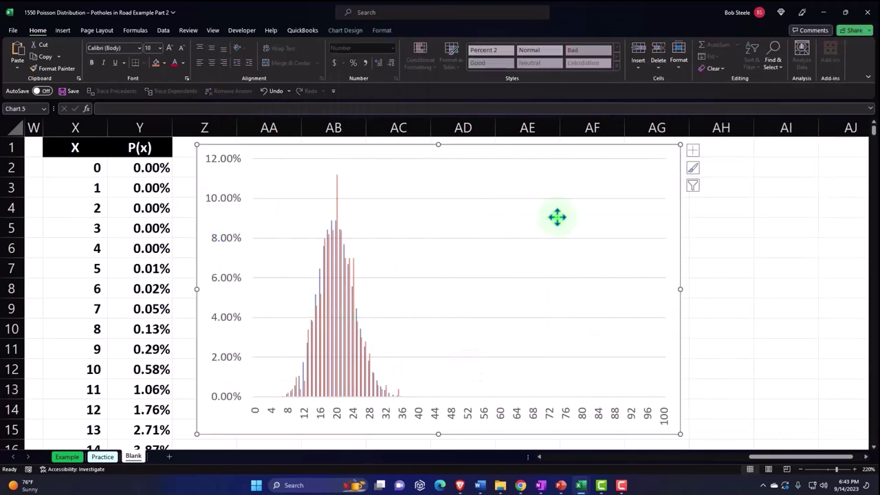
left_click(692, 151)
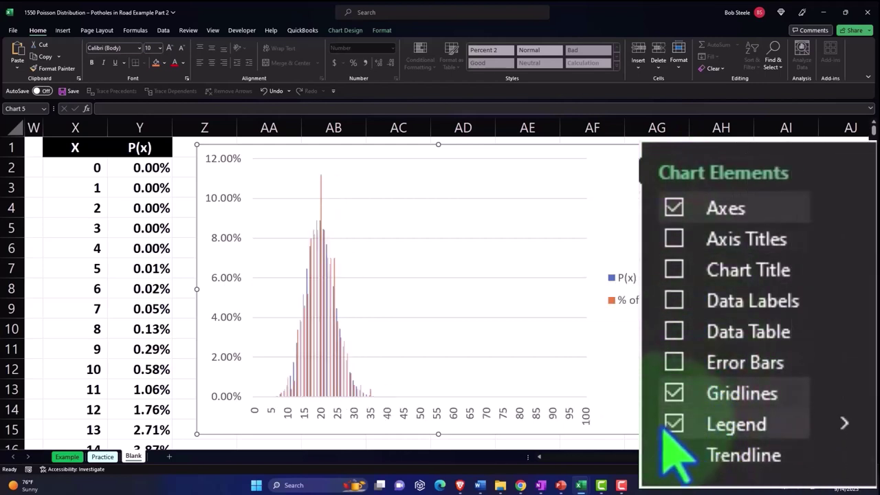
left_click(714, 349)
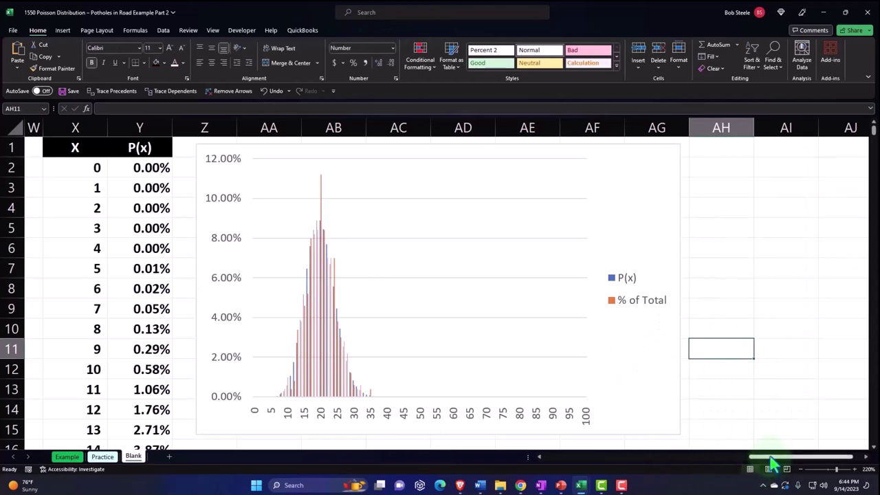
Step: Select Y1 through Y72, the P(x) header and values for X from 0 to 70
left_click_drag(770, 461, 747, 470)
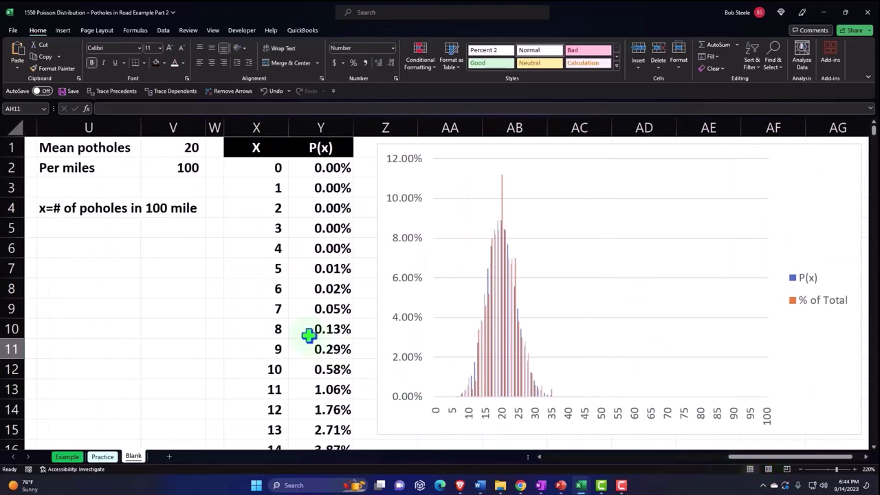
scroll(260, 261, "down", 6)
scroll(259, 261, "down", 5)
scroll(260, 262, "down", 10)
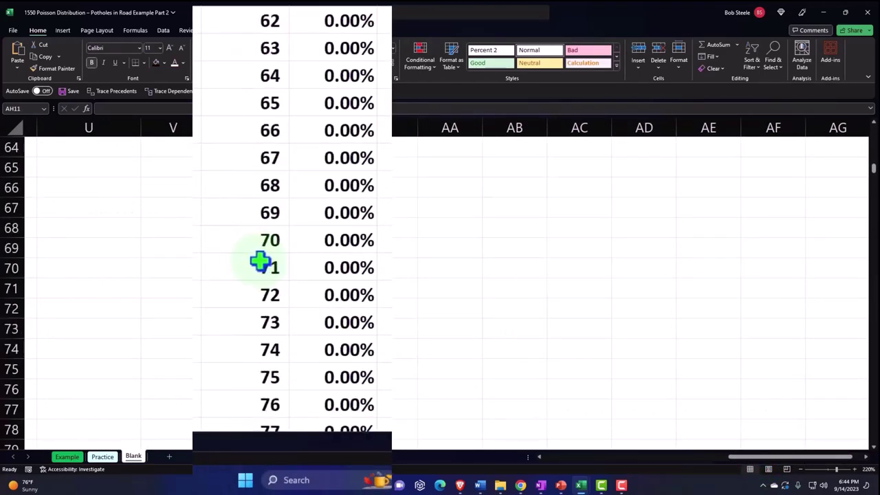
scroll(260, 262, "down", 7)
scroll(260, 261, "down", 5)
scroll(275, 251, "up", 3)
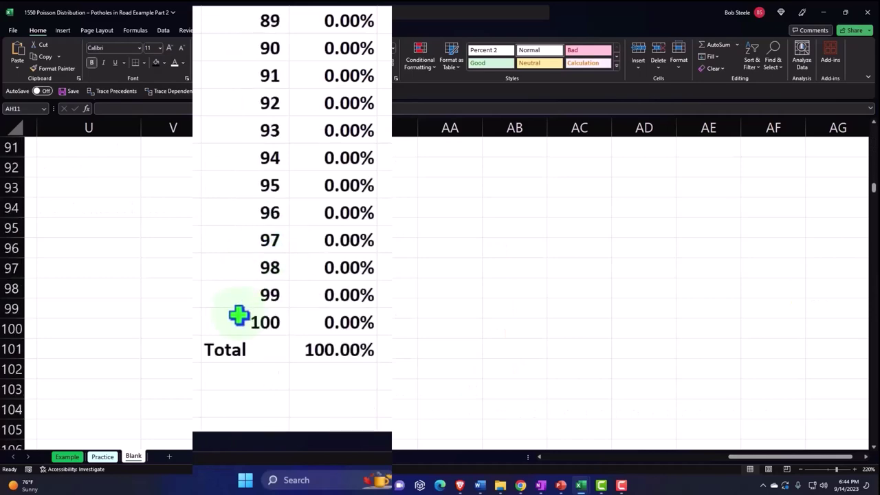
scroll(280, 319, "up", 9)
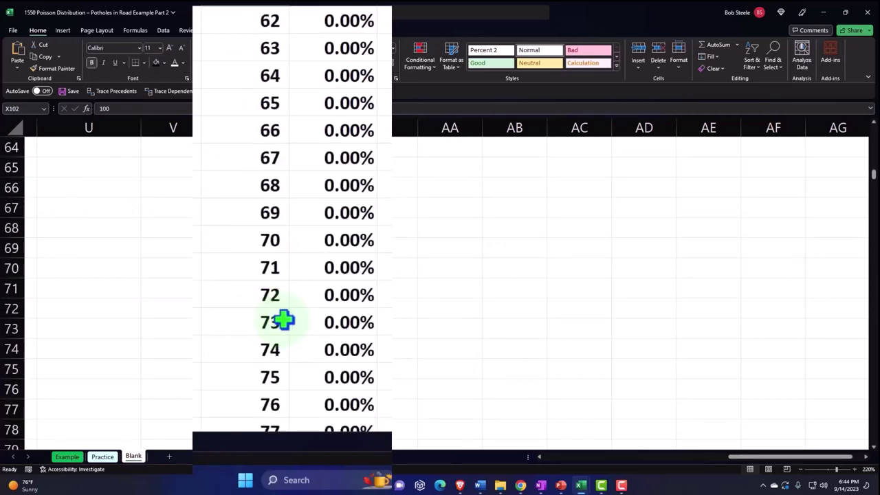
scroll(282, 320, "up", 10)
scroll(284, 320, "up", 8)
scroll(283, 319, "up", 3)
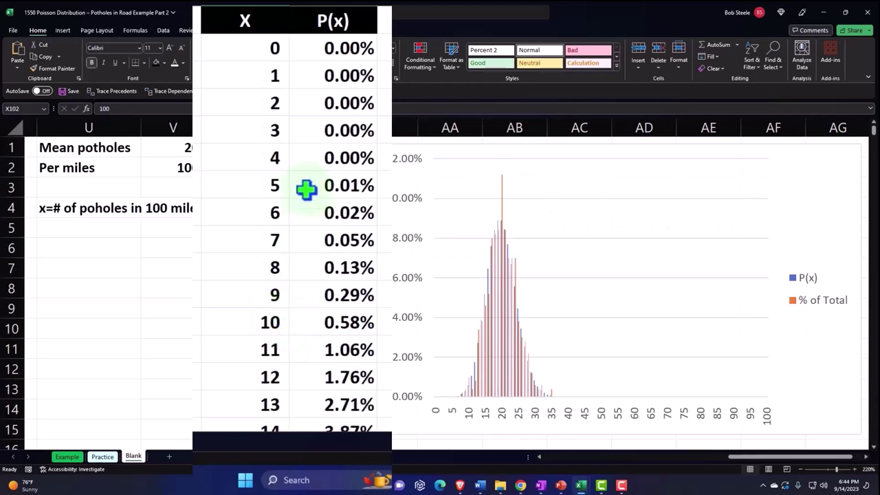
left_click_drag(331, 31, 333, 455)
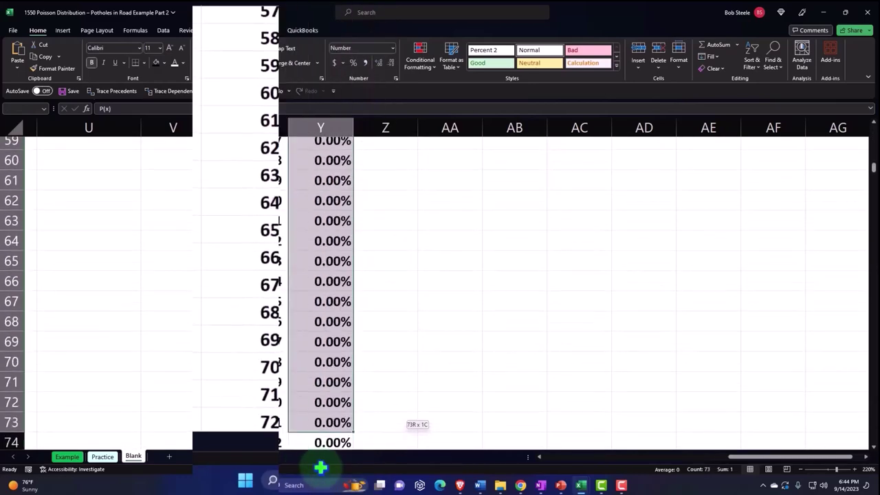
mouse_move(332, 455)
left_mouse_down()
mouse_move(320, 468)
mouse_move(330, 109)
left_mouse_up()
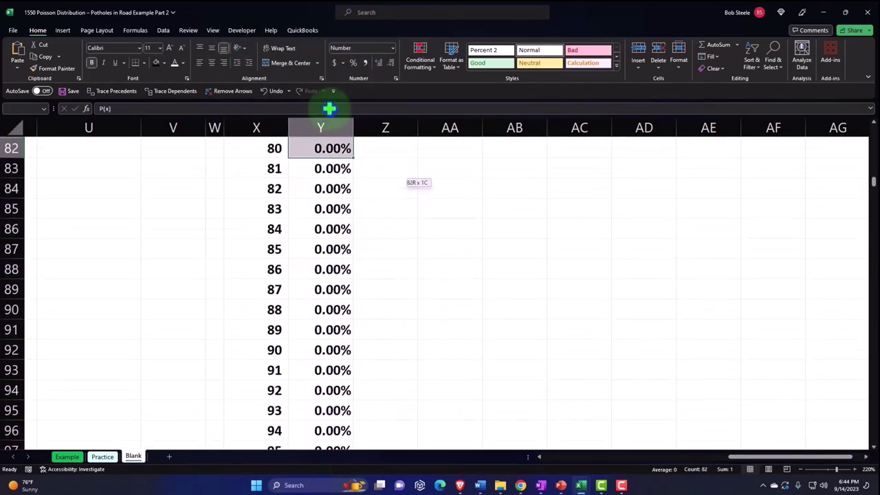
mouse_move(329, 109)
left_mouse_down()
mouse_move(339, 452)
mouse_move(340, 406)
left_mouse_up()
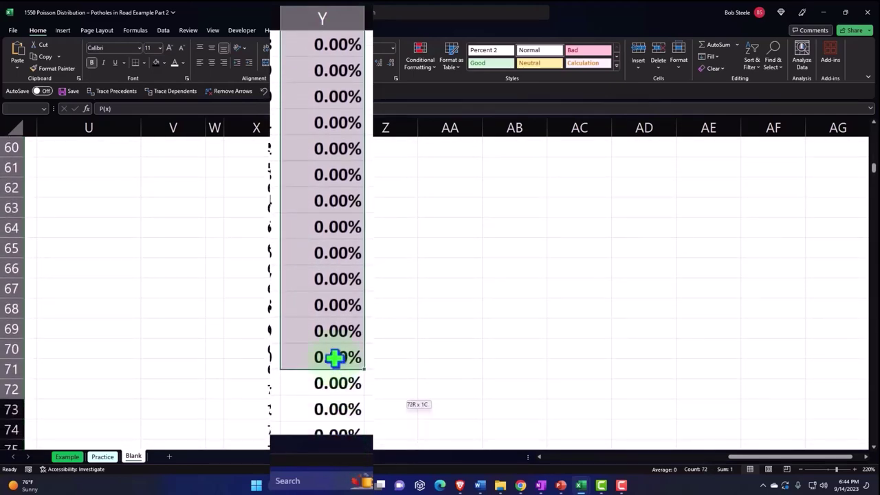
scroll(409, 327, "up", 5)
scroll(419, 318, "up", 11)
scroll(419, 318, "up", 4)
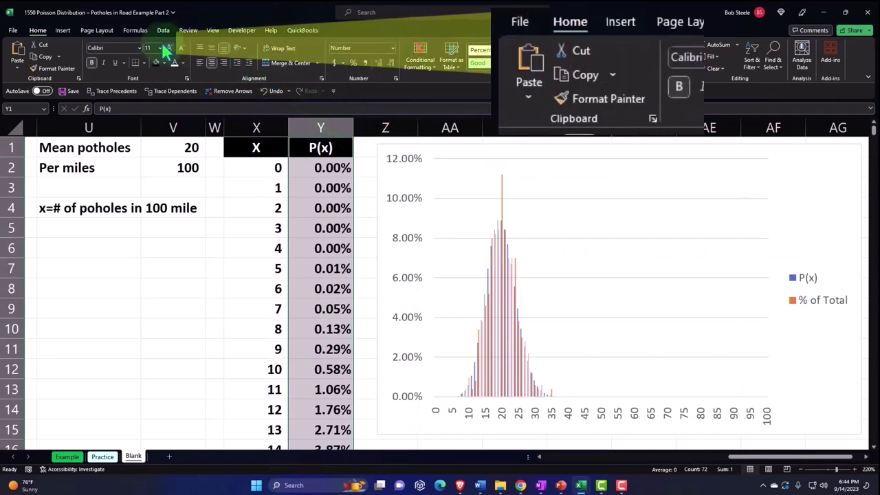
Step: Insert a Line with Markers chart of P(x) and drag it below the histogram
left_click(61, 36)
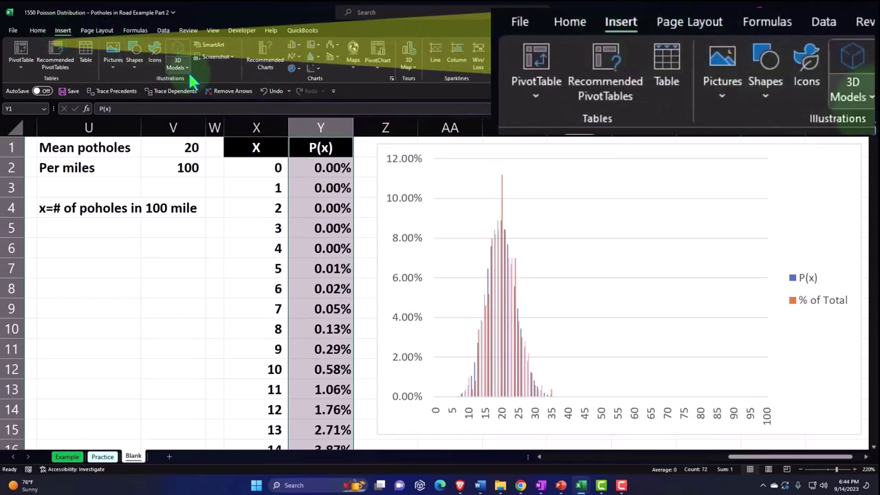
left_click(295, 56)
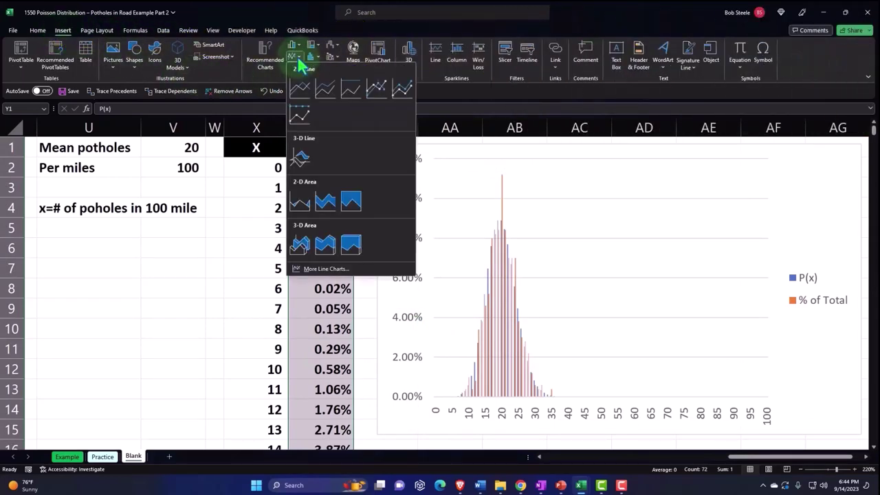
left_click(374, 93)
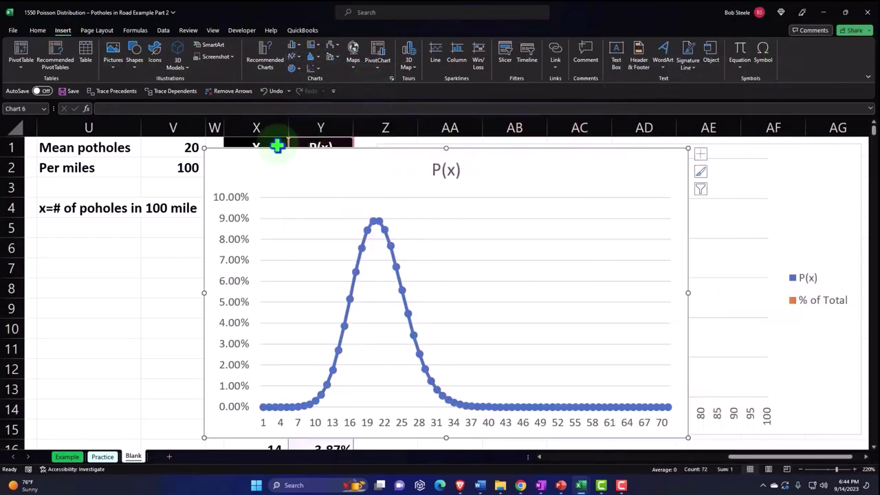
left_click_drag(277, 145, 504, 324)
scroll(477, 259, "down", 3)
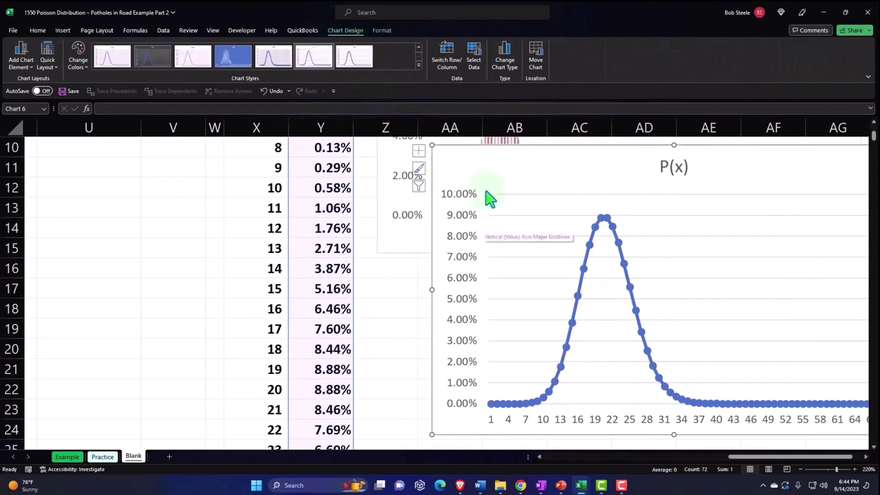
left_click_drag(489, 197, 429, 298)
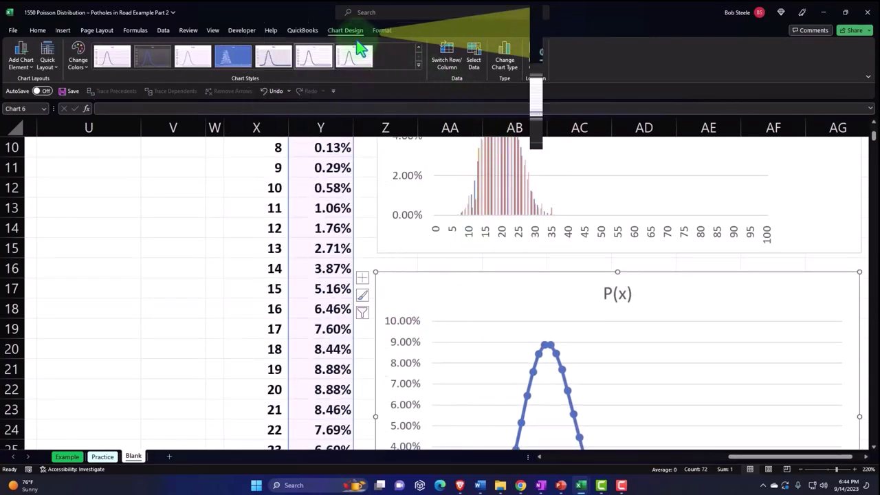
Step: Set the line chart's horizontal axis labels to the X values ending at X72
left_click(472, 64)
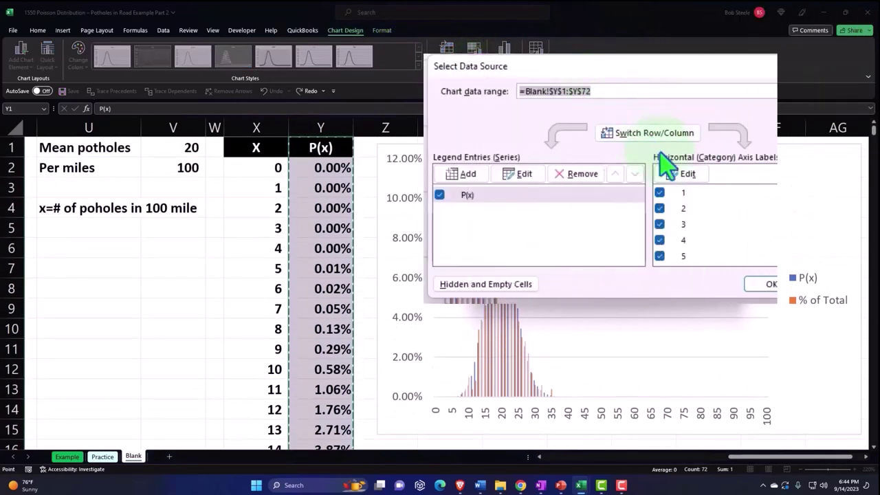
left_click(674, 176)
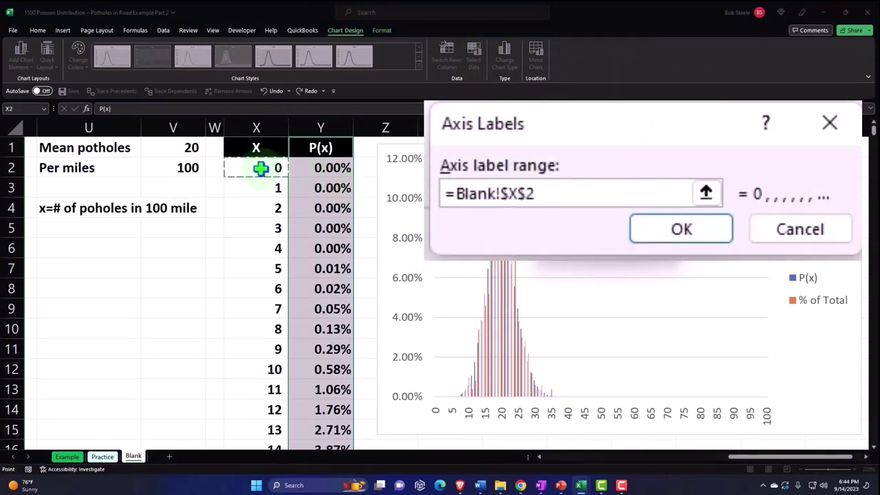
mouse_move(260, 167)
left_mouse_down()
mouse_move(262, 484)
mouse_move(265, 127)
left_mouse_up()
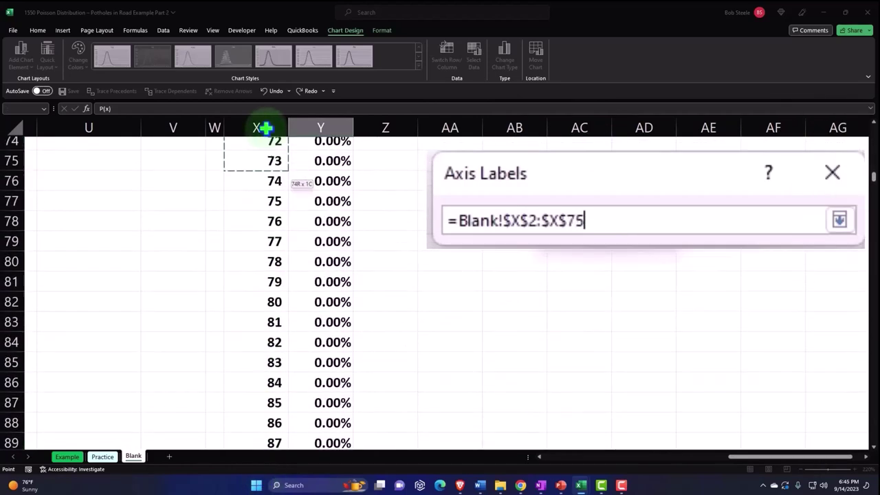
left_click_drag(265, 128, 271, 204)
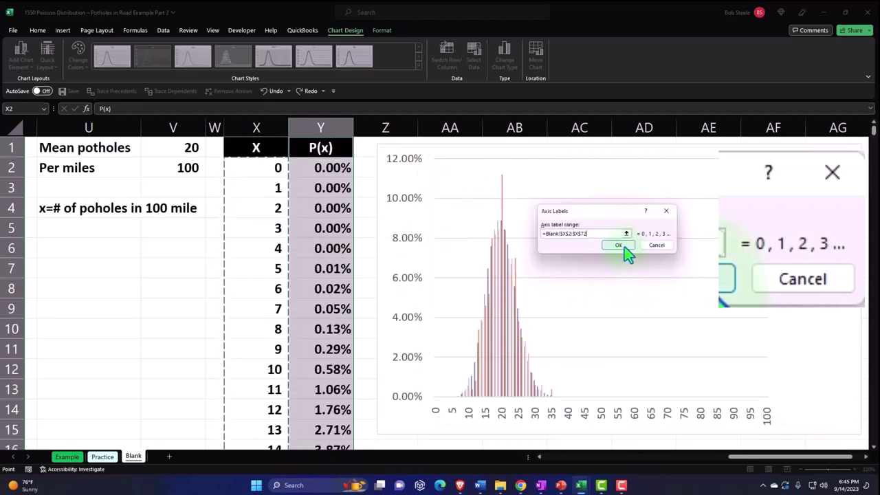
left_click(622, 251)
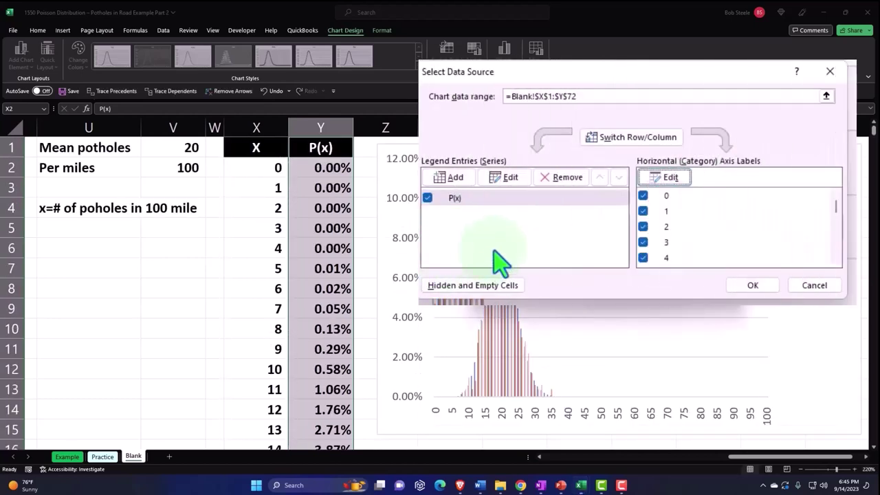
Step: Add a series named =Blank!$H$1 with values =Blank!$H$2:$H$72 and apply the changes
left_click(462, 180)
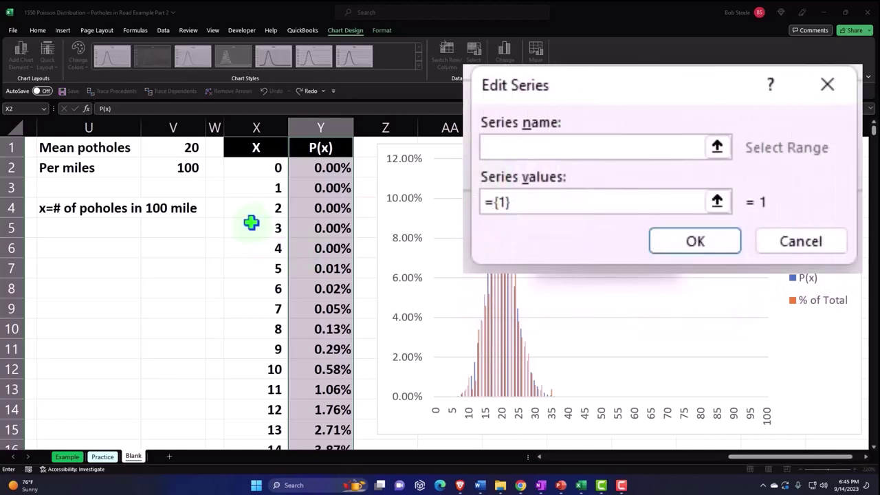
key("Left")
key("Left")
key("Left")
key("Left")
key("Left")
key("Left")
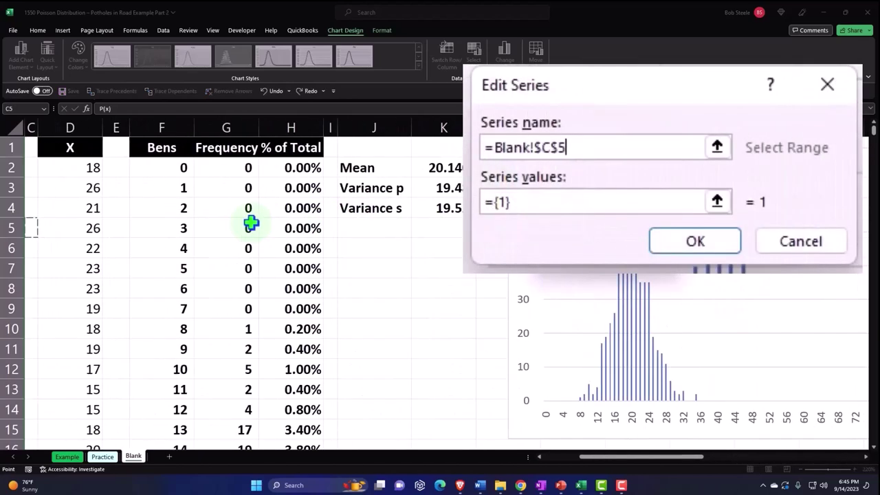
key("Left")
key("Left")
key("Right")
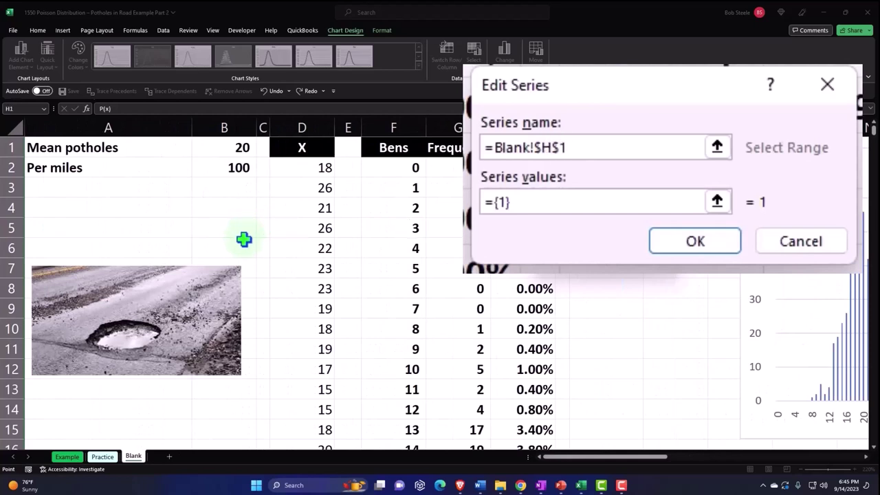
left_click(717, 201)
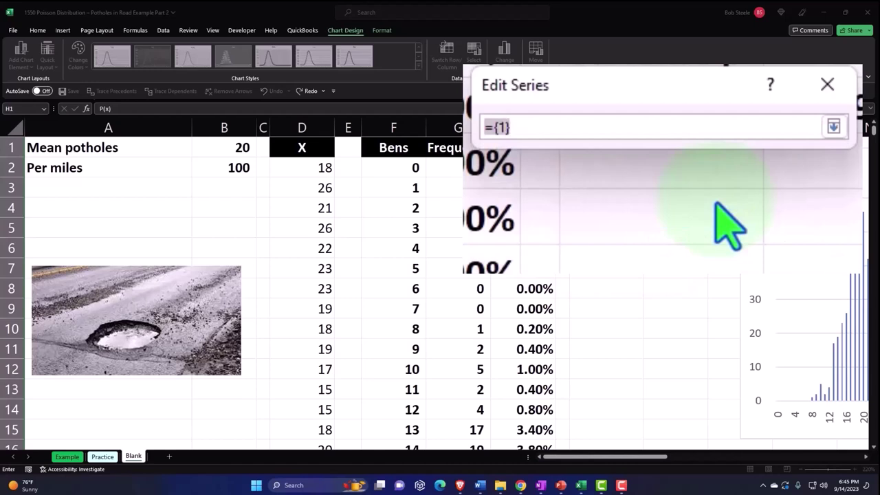
type("=")
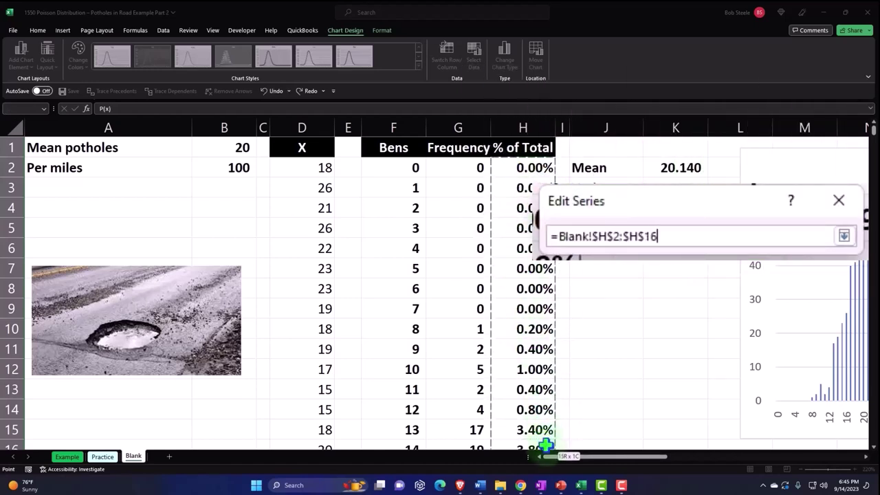
mouse_move(545, 446)
left_mouse_down()
mouse_move(546, 461)
mouse_move(541, 432)
left_mouse_up()
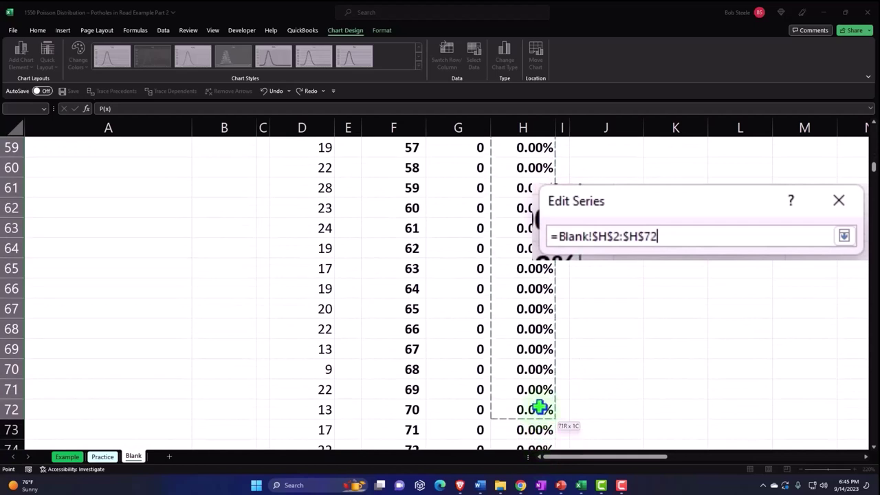
left_click_drag(543, 349, 543, 350)
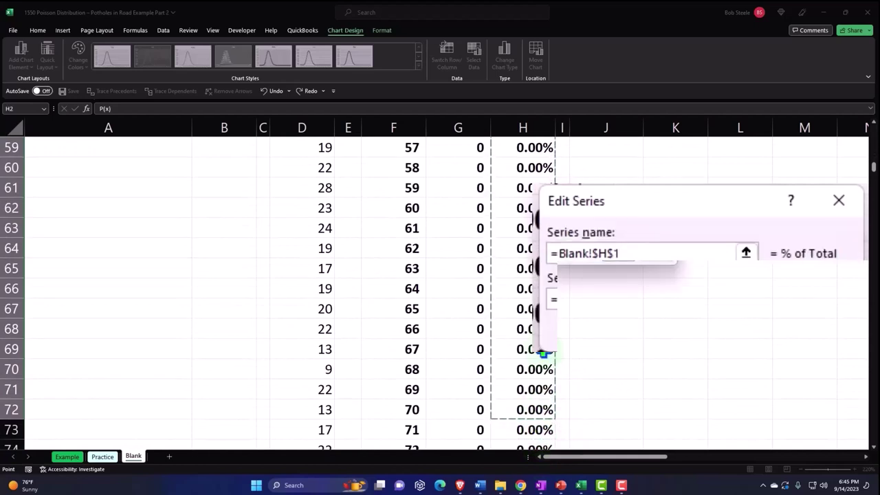
left_click(729, 334)
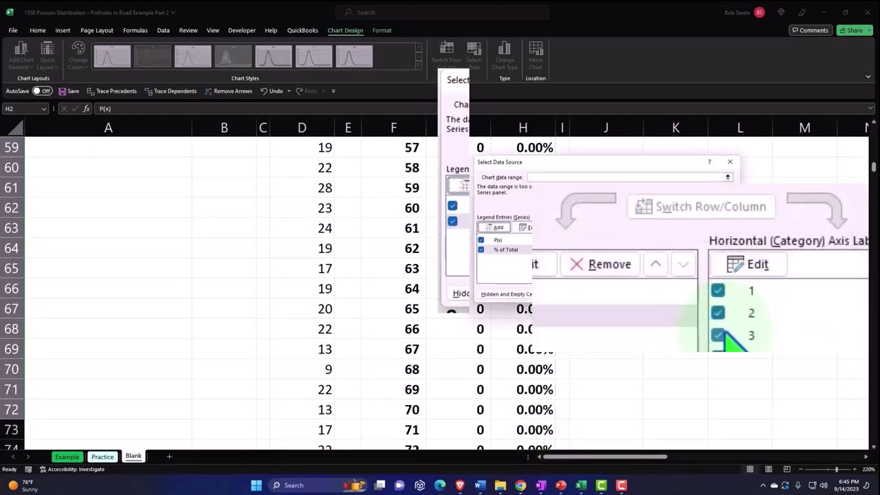
left_click(773, 294)
Step: Drag the P(x) line chart to the right, clear of the X/Y columns
scroll(673, 354, "up", 9)
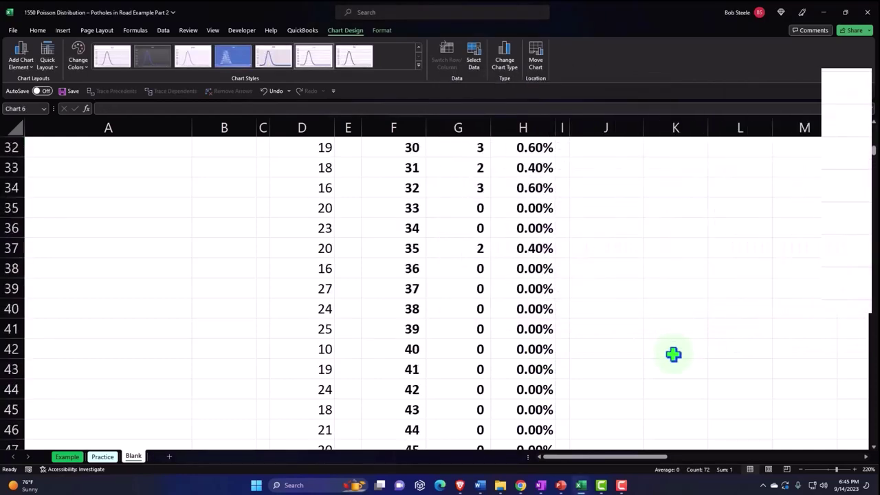
scroll(673, 354, "up", 4)
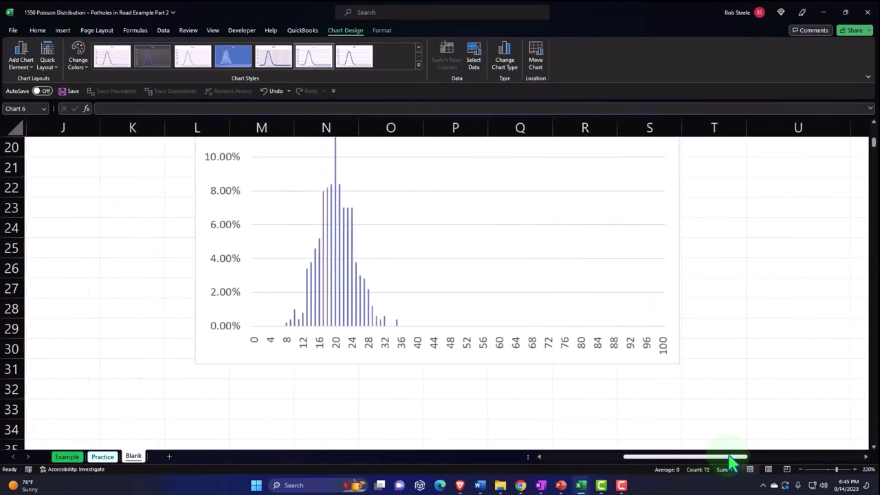
left_click_drag(687, 459, 825, 459)
scroll(756, 388, "up", 2)
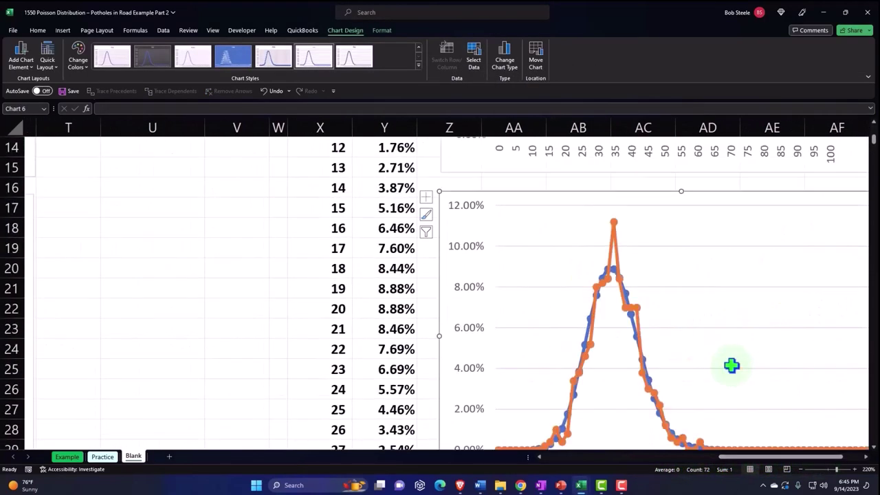
scroll(688, 361, "up", 1)
scroll(536, 323, "up", 1)
scroll(538, 324, "down", 1)
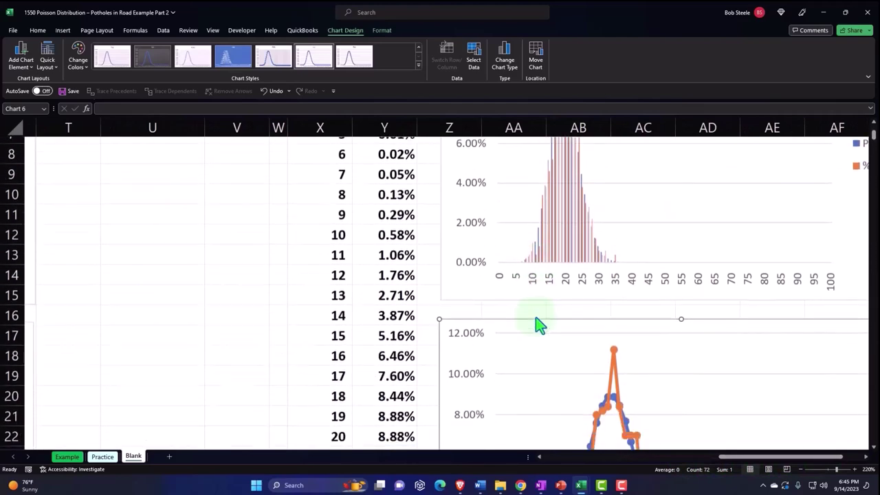
scroll(538, 324, "down", 1)
scroll(550, 334, "down", 1, "ctrl")
scroll(550, 334, "left", 3)
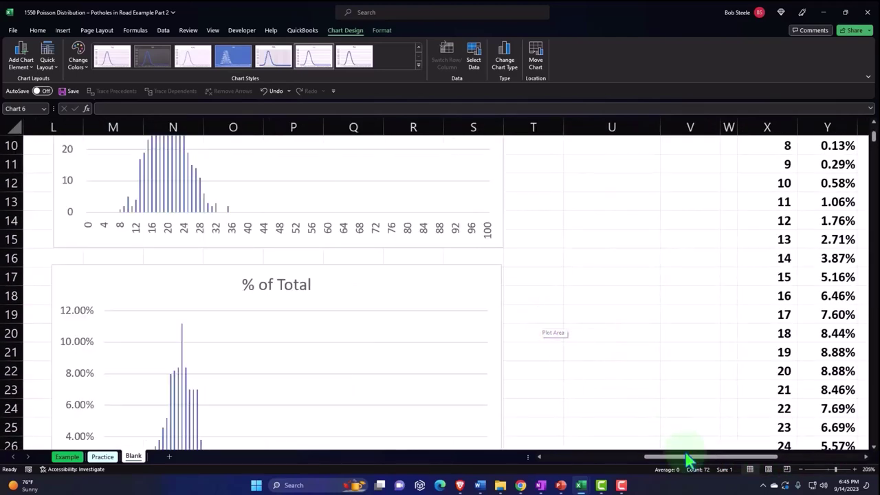
left_click_drag(687, 459, 770, 460)
scroll(687, 367, "down", 1)
scroll(675, 347, "down", 1)
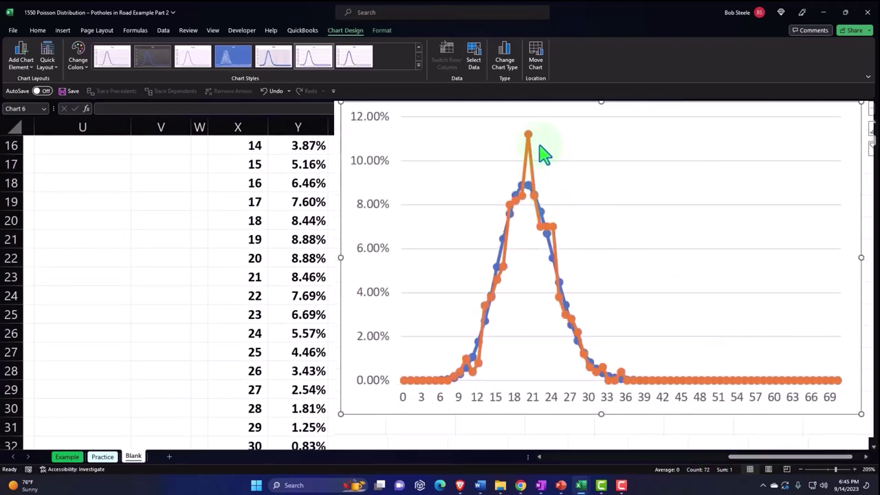
mouse_move(529, 141)
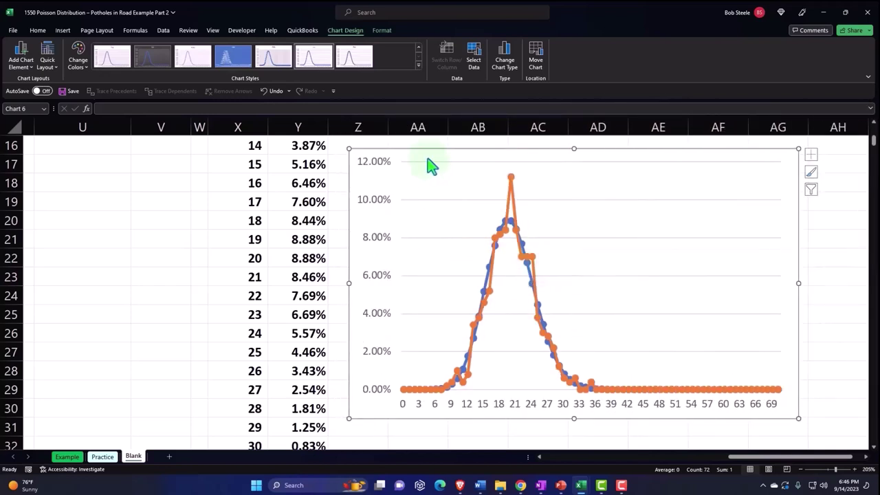
left_click_drag(428, 163, 719, 173)
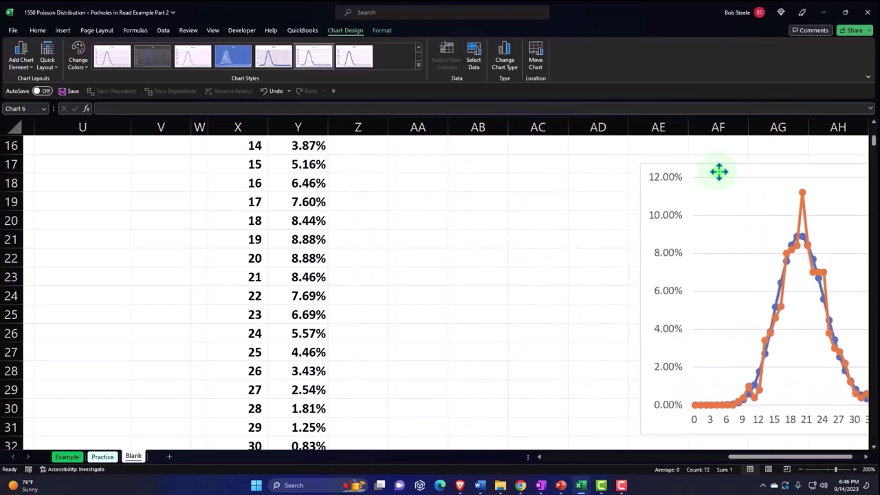
scroll(609, 216, "up", 5)
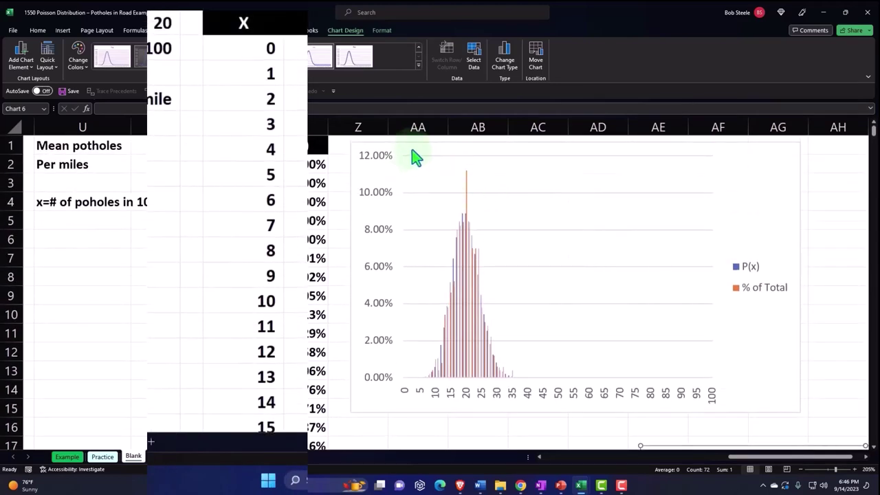
Step: Drag the column chart beside the table and align it above the line chart
left_click_drag(413, 158, 785, 148)
scroll(763, 456, "left", 1)
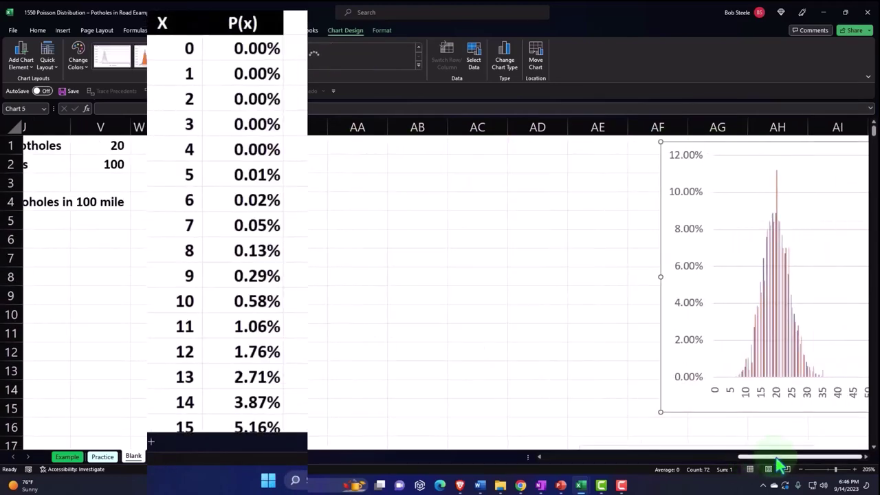
scroll(789, 342, "down", 3)
scroll(789, 343, "down", 1)
left_click_drag(632, 285, 715, 280)
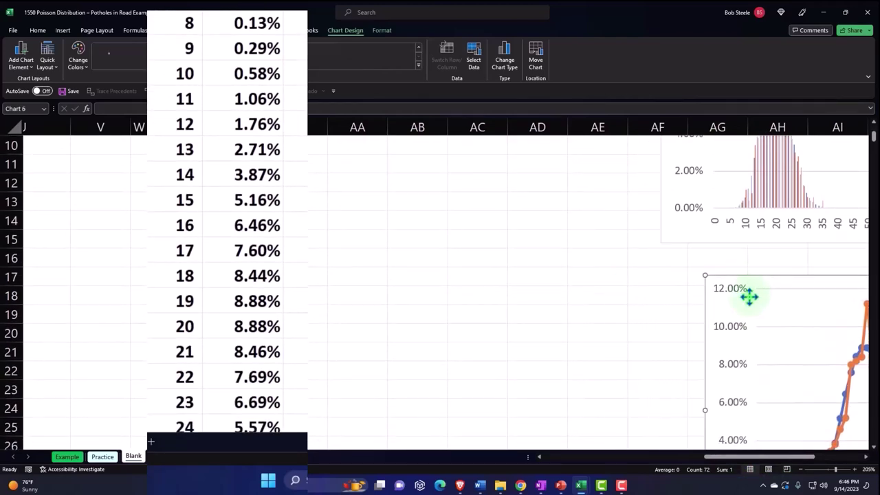
scroll(748, 294, "up", 3)
left_click_drag(720, 156, 777, 145)
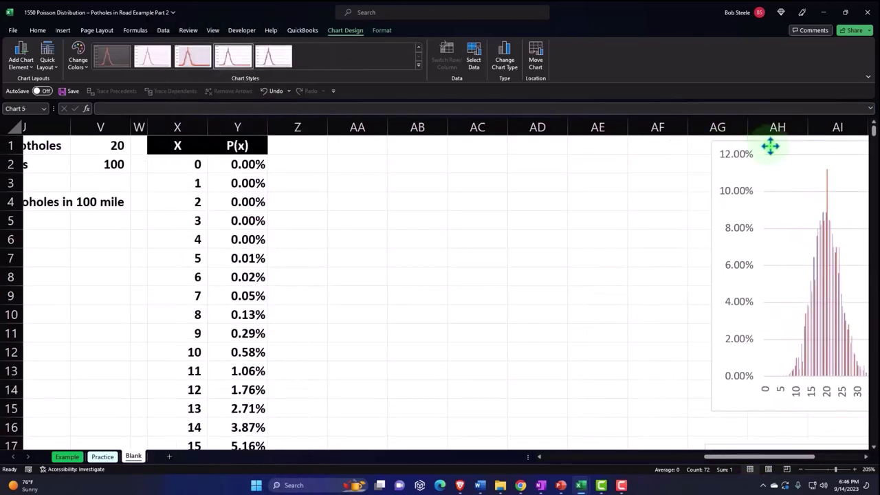
left_click_drag(756, 456, 831, 456)
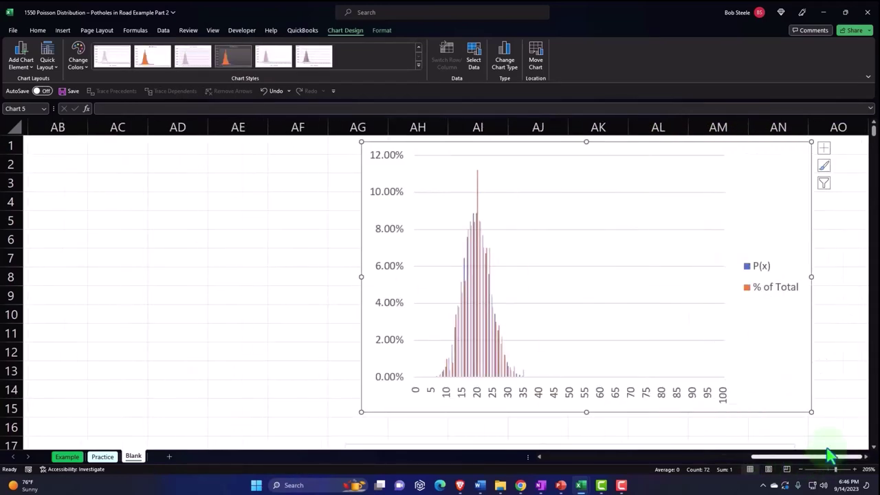
scroll(719, 351, "down", 2)
left_click_drag(399, 299, 384, 298)
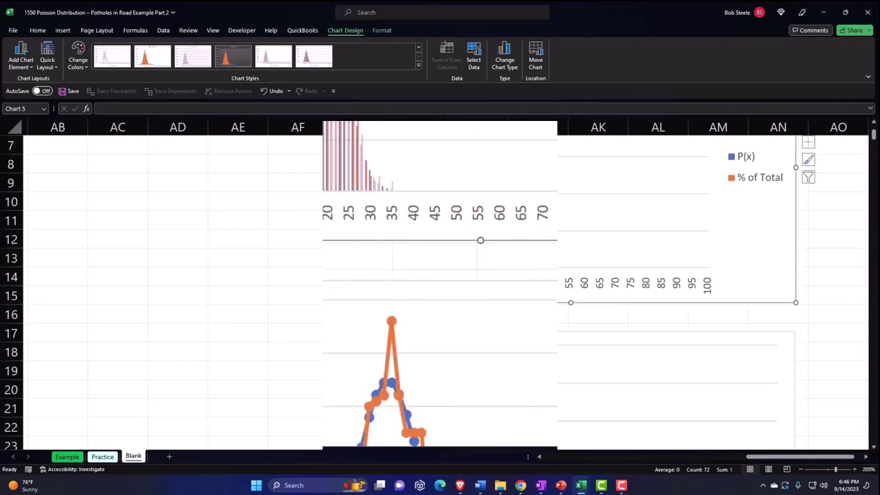
scroll(279, 286, "down", 1)
scroll(279, 286, "down", 1)
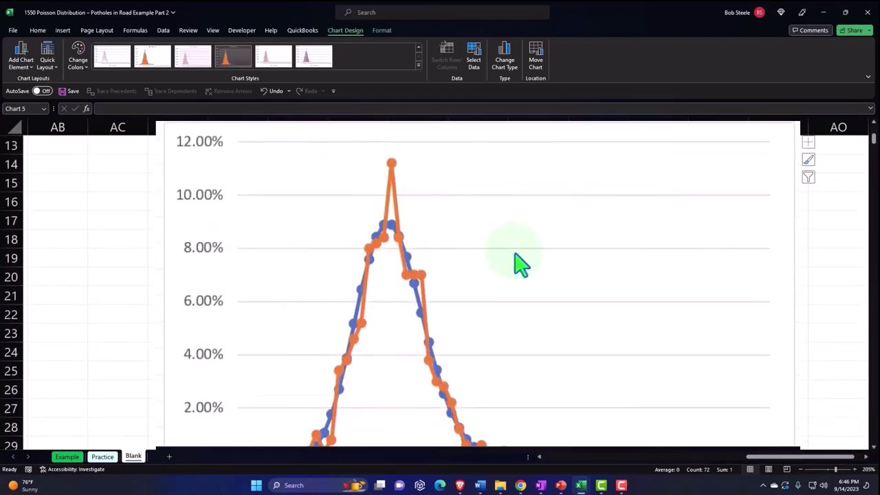
scroll(553, 269, "down", 1)
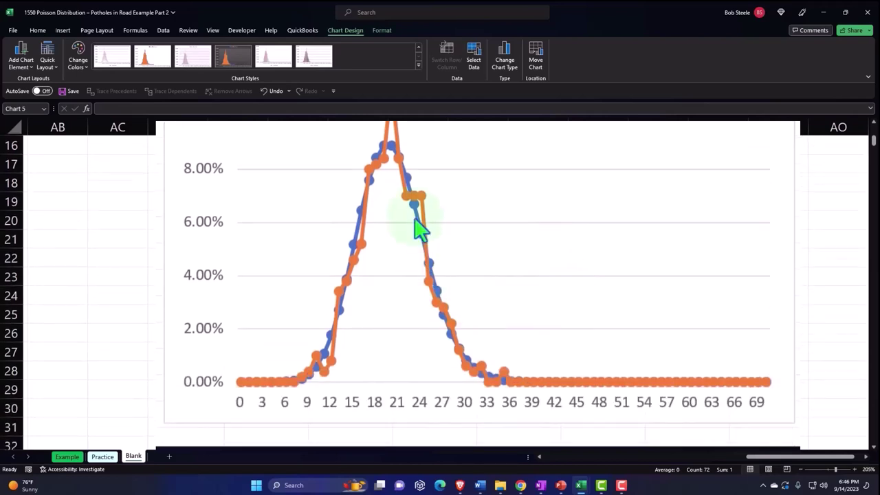
left_click_drag(754, 457, 700, 457)
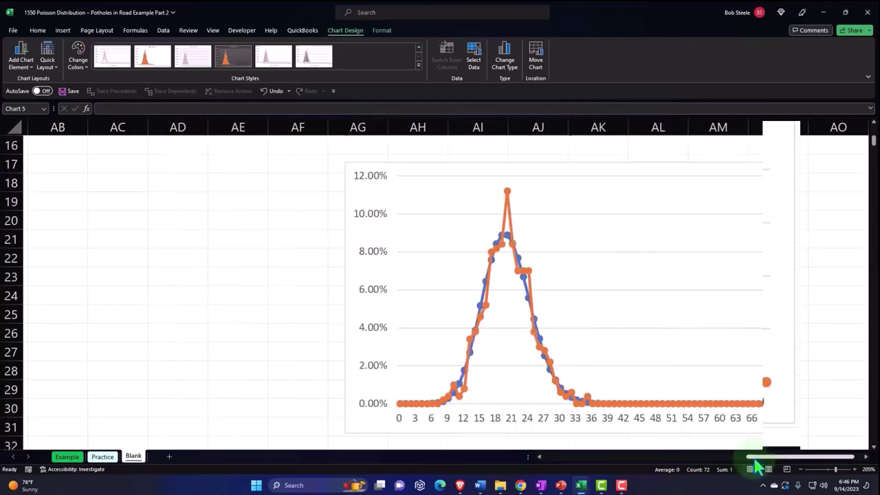
scroll(408, 300, "up", 4)
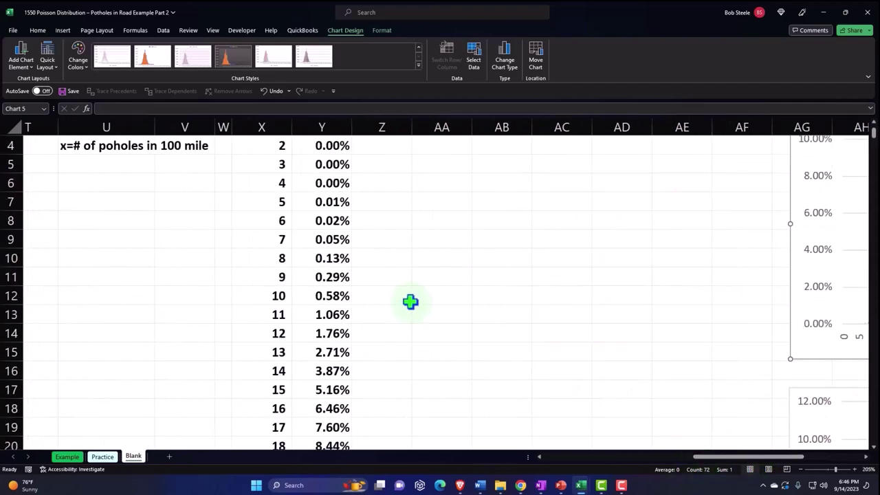
scroll(409, 300, "up", 1)
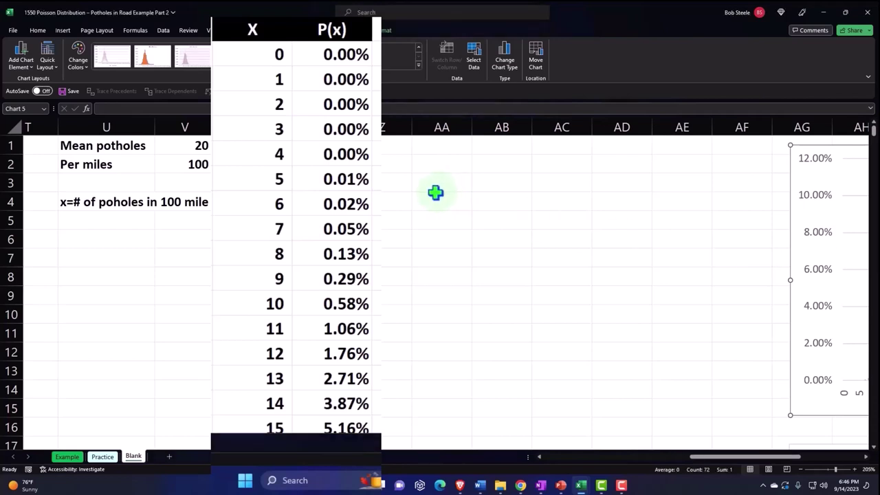
Step: Narrow column Z and enter the label '0 to = 5' in AA3
left_click(416, 127)
left_click_drag(412, 127, 372, 127)
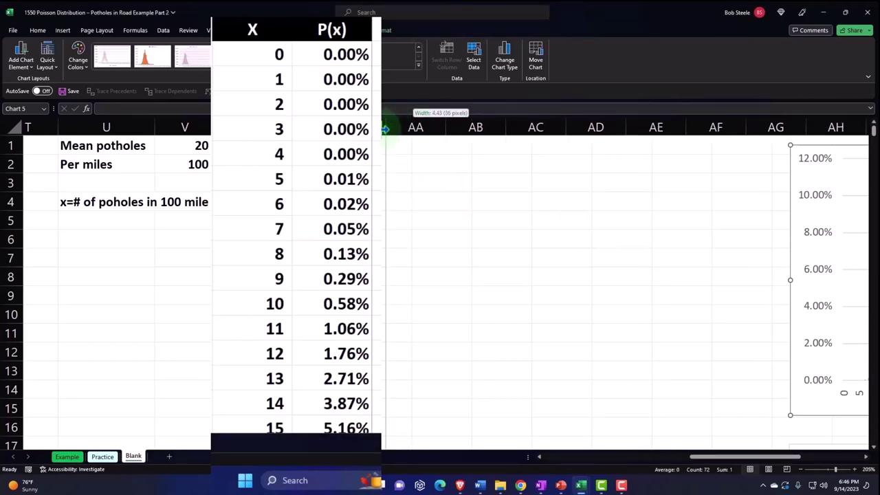
left_click(392, 184)
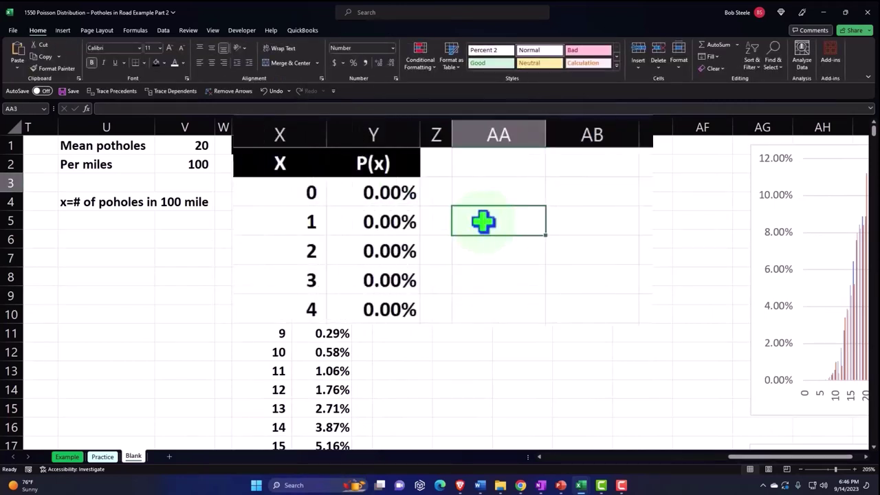
type("0 to")
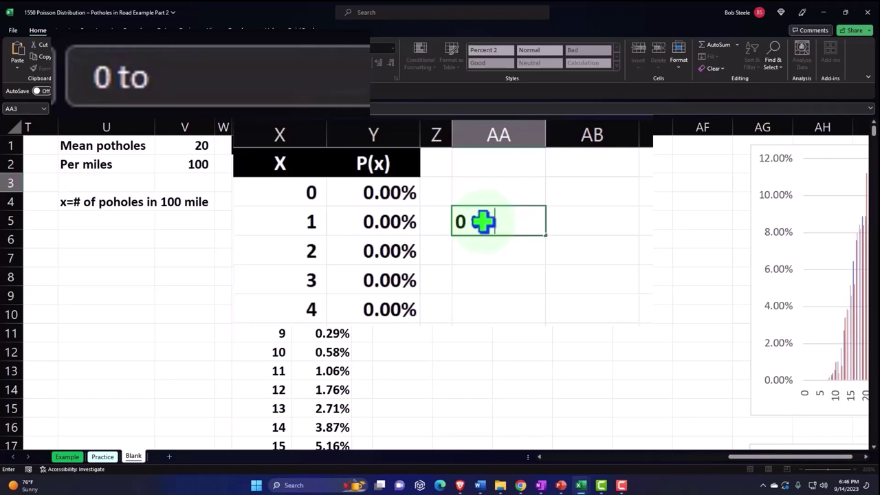
type(" =")
type(" 5")
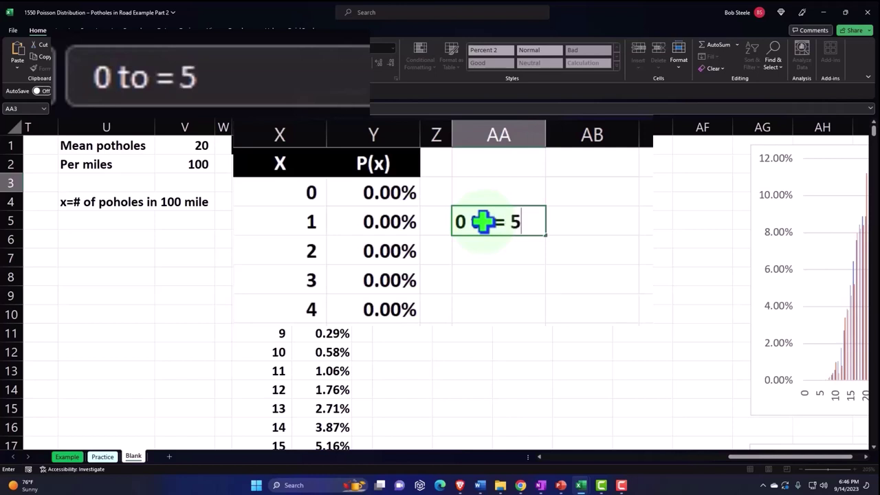
key("Return")
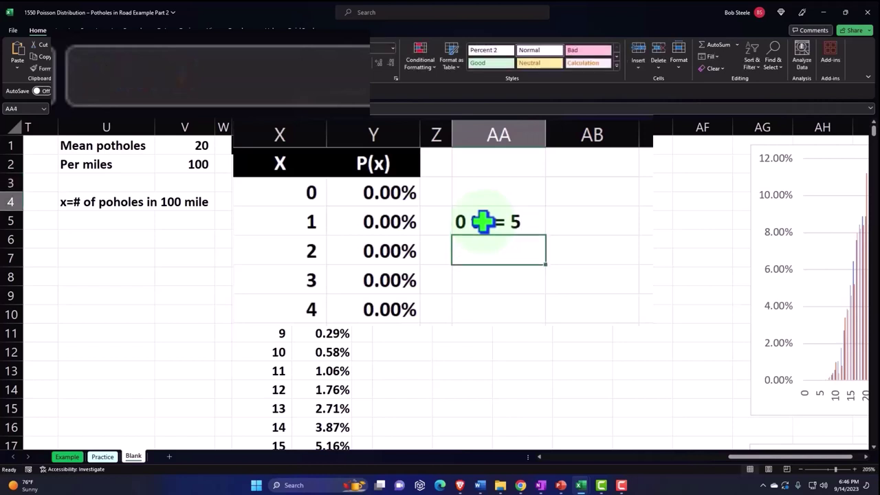
Step: Enter =SUM(Y2:Y7) in AB3, formatted as a three-decimal percentage showing 0.007%
key("Up")
key("Right")
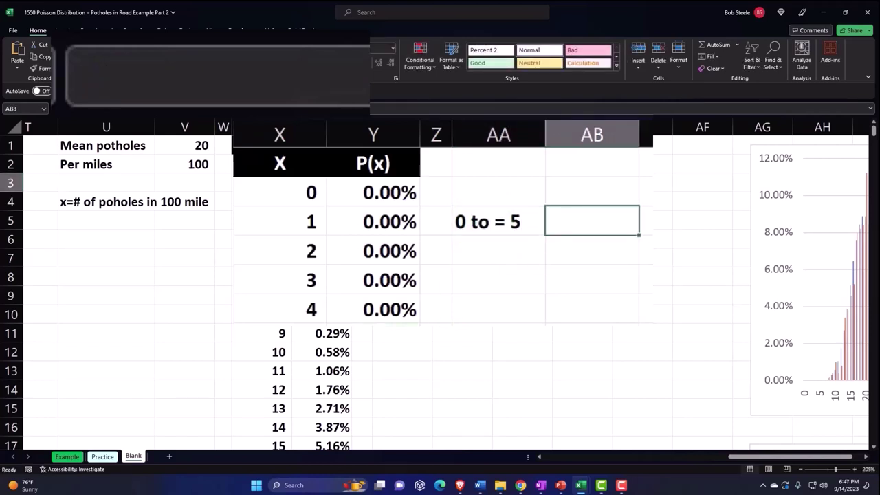
type("=")
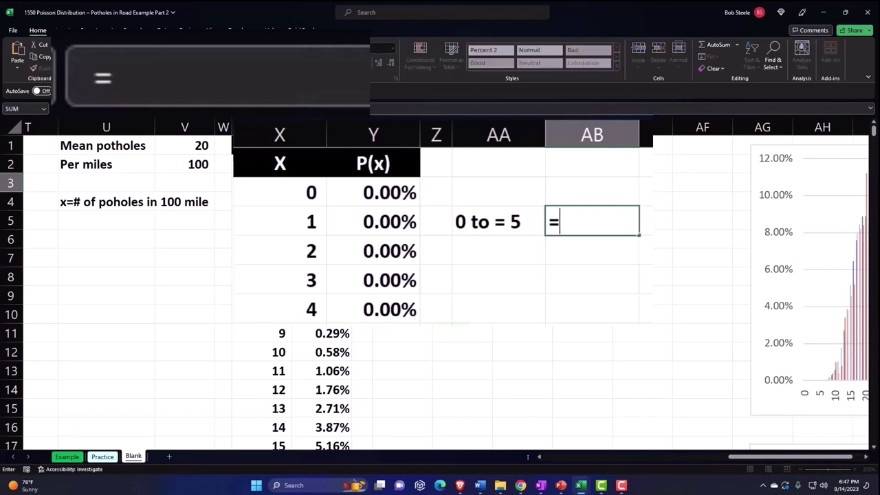
type("sum")
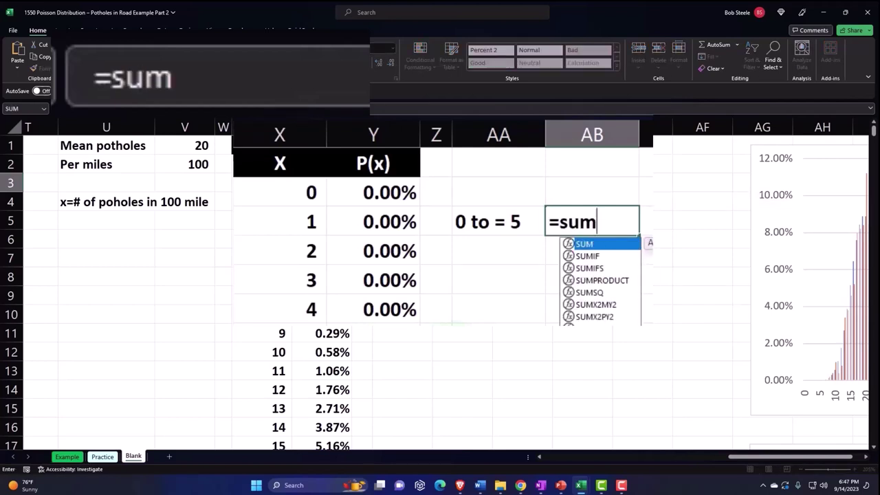
type("(")
left_click(436, 220)
left_click(373, 193)
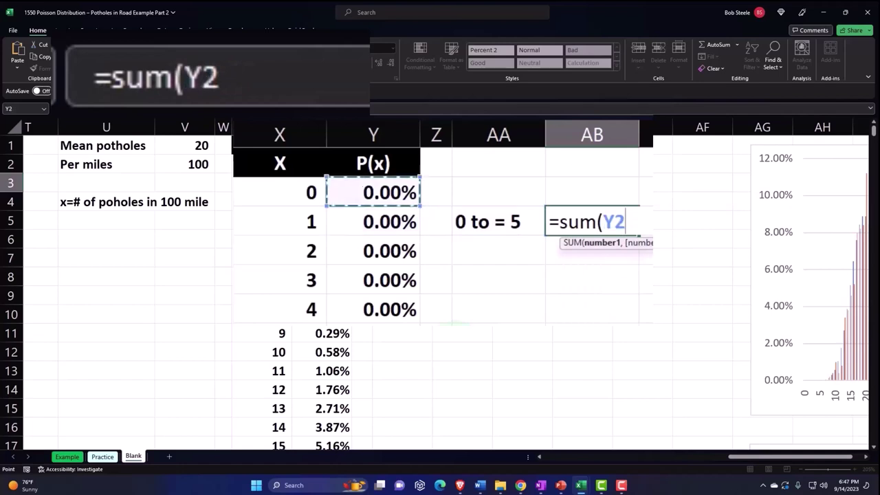
left_click_drag(373, 192, 373, 336)
key("Return")
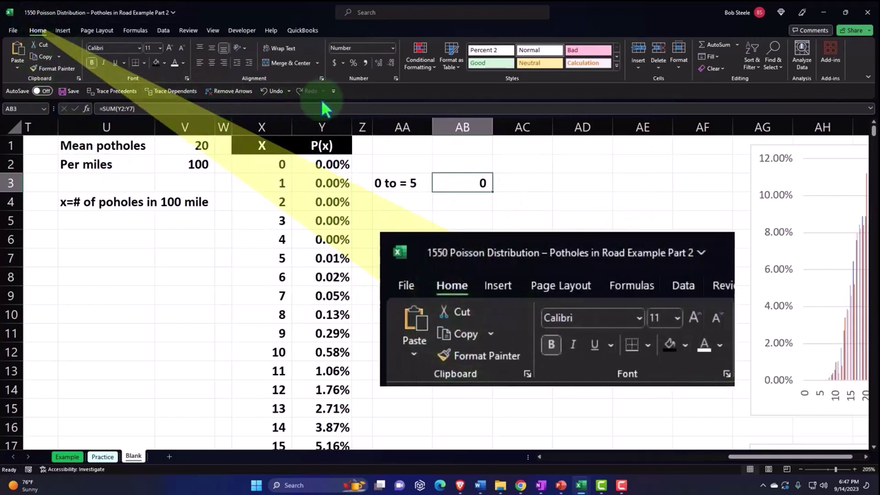
left_click(353, 63)
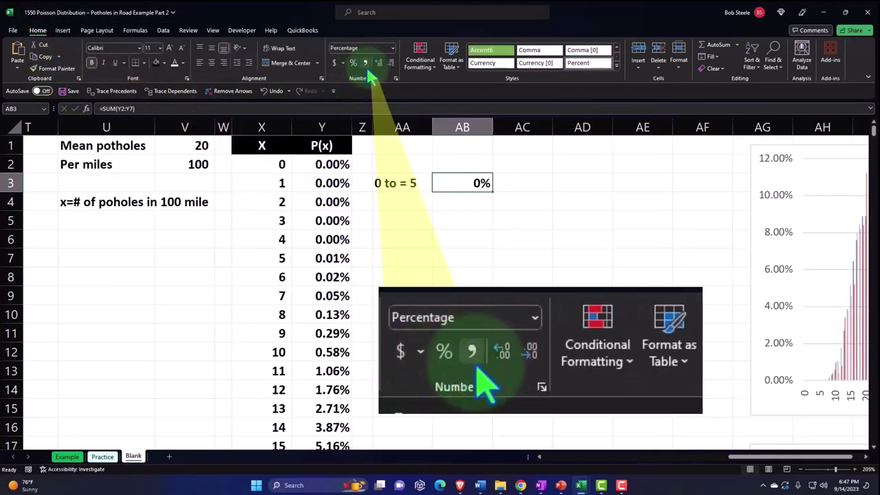
left_click(377, 63)
left_click(376, 63)
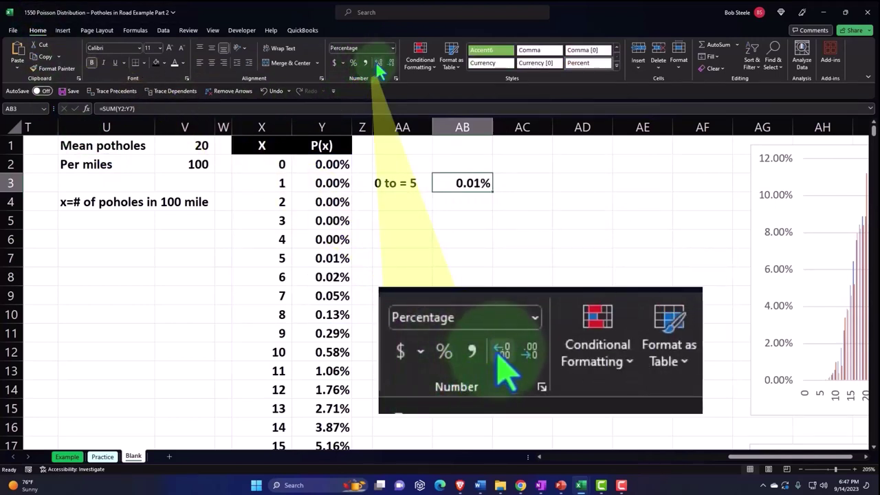
left_click(377, 64)
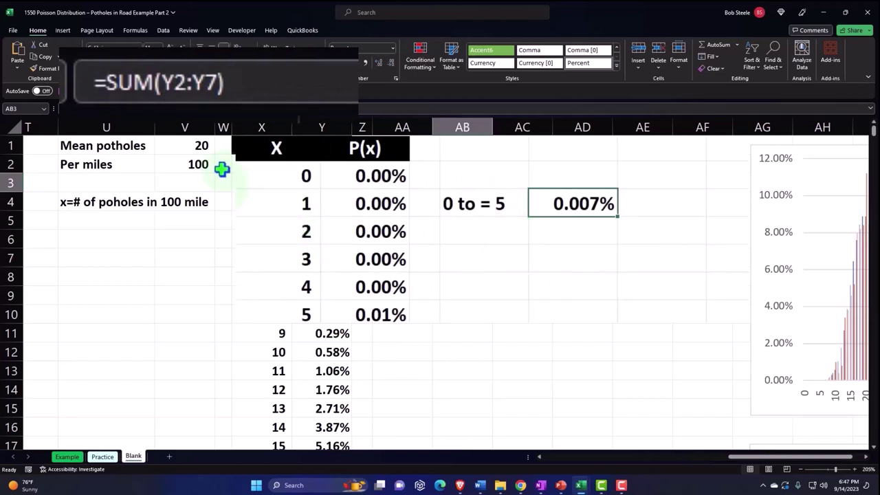
Step: Enter =AA3 in AA4 to repeat the '0 to = 5' label
left_click(477, 239)
type("=")
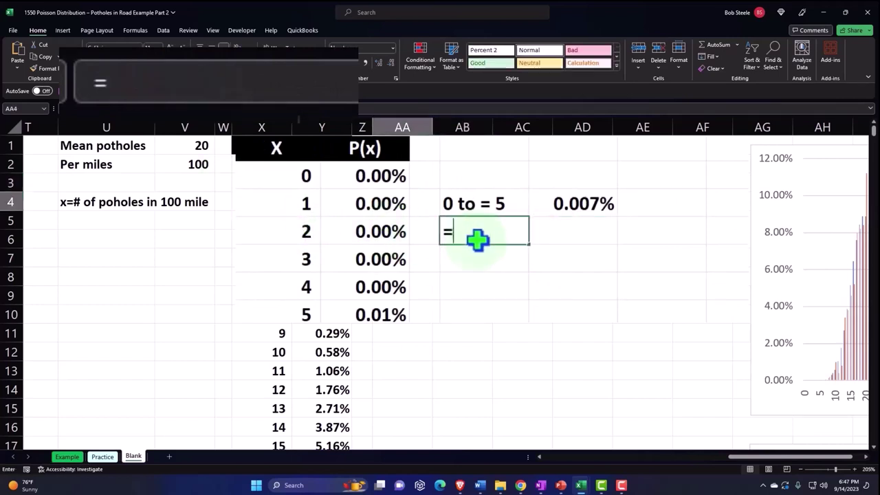
key("Up")
key("Return")
key("Up")
key("Right")
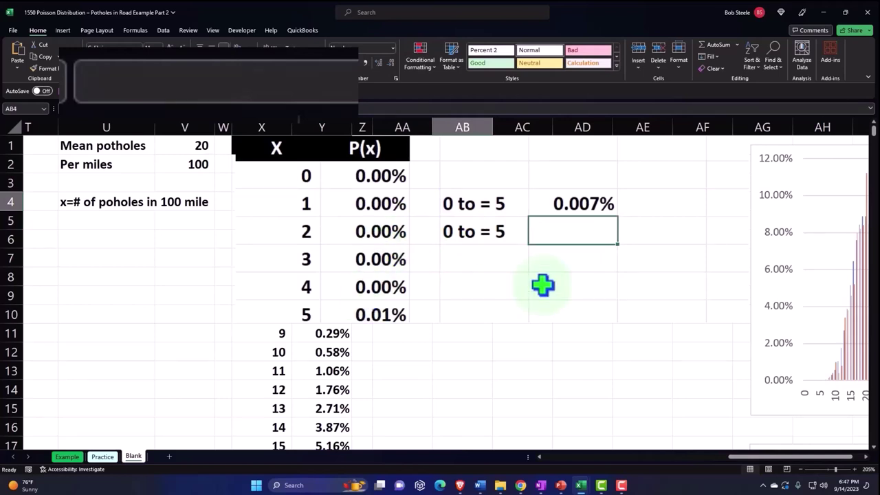
Step: Enter =POISSON.DIST(5,V1,1) in AB4 and format it as a three-decimal percentage (0.007%)
type("=p")
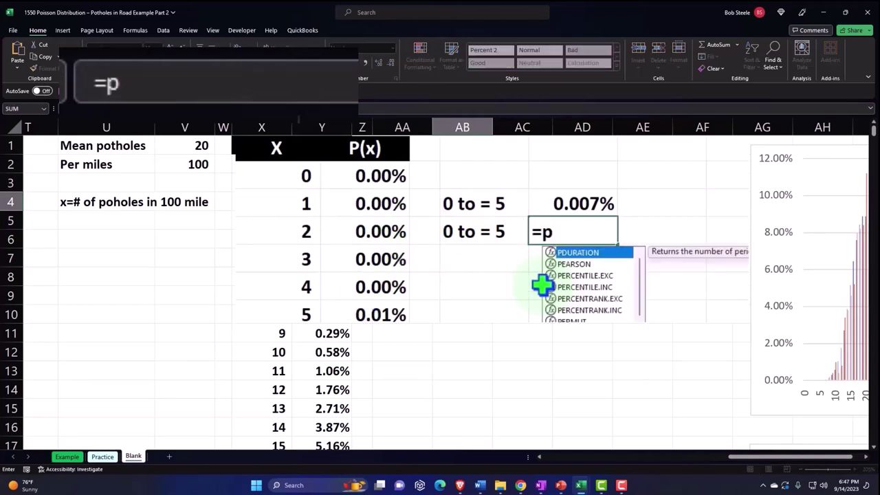
type("o")
key("Tab")
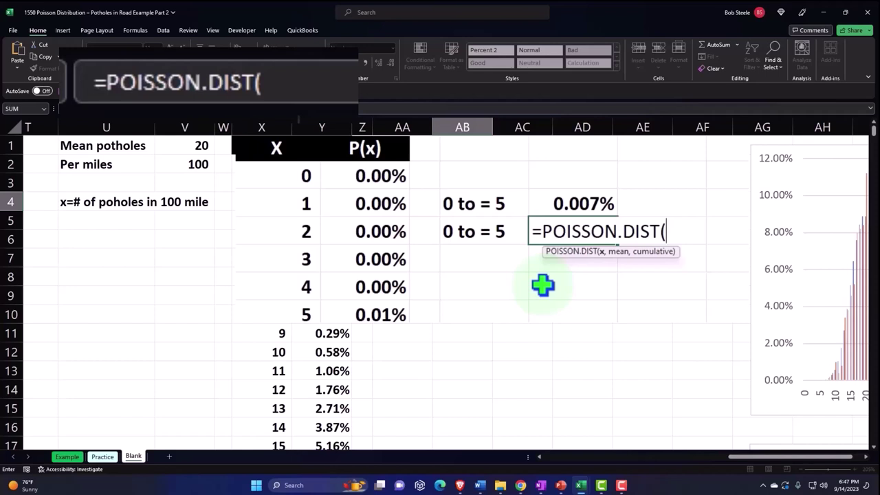
type("5,")
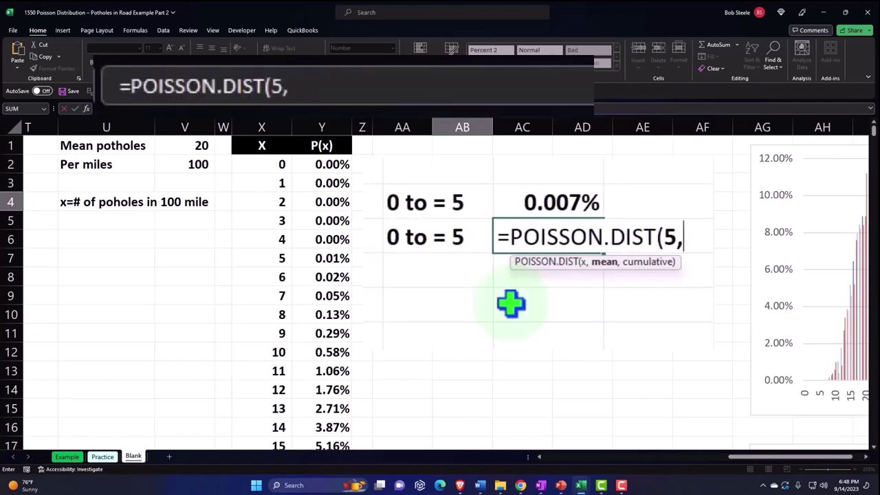
left_click(188, 145)
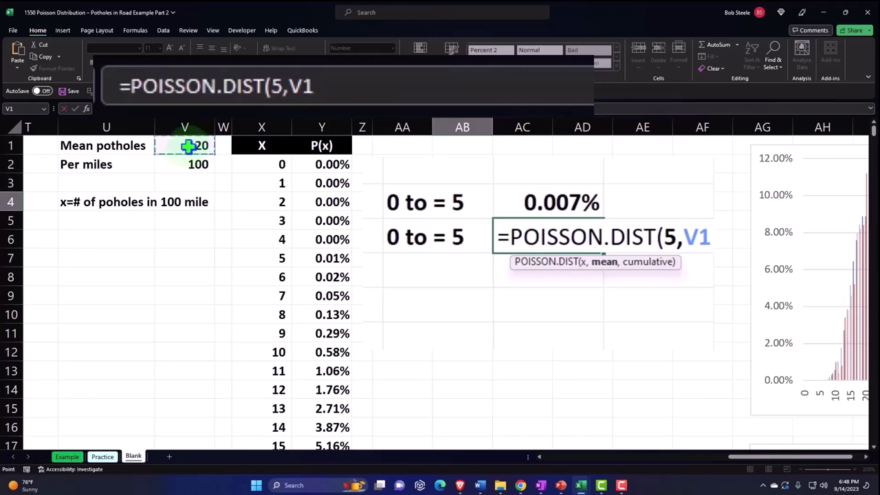
type(",")
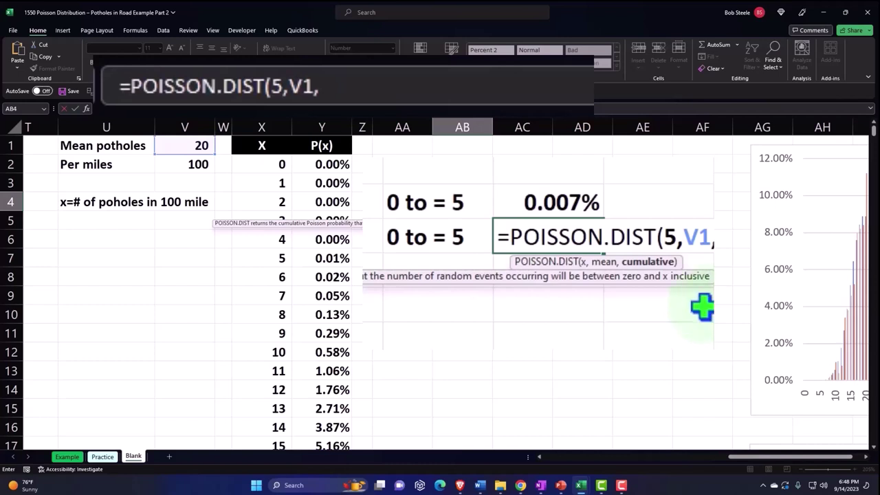
type("1")
key("ctrl+Return")
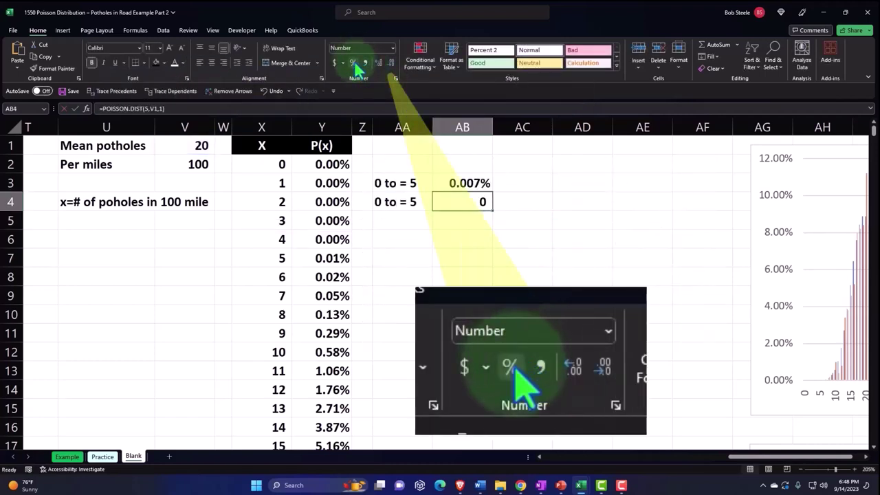
left_click(352, 63)
left_click(380, 61)
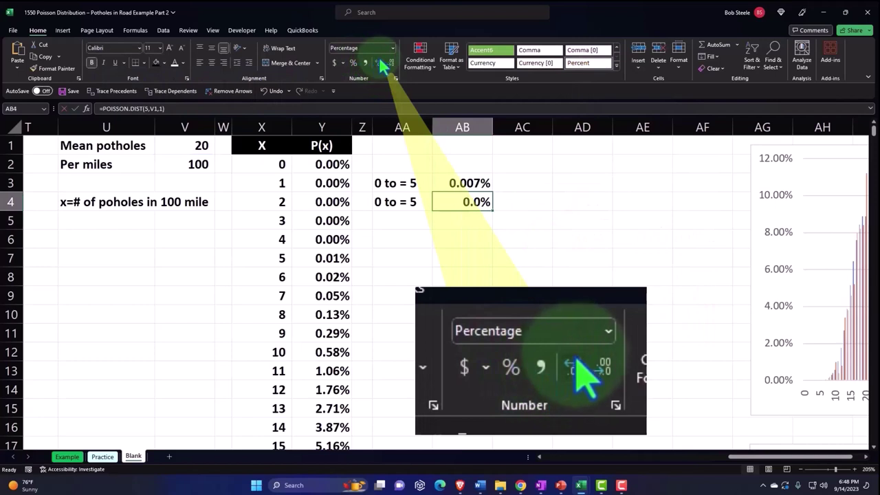
left_click(380, 61)
left_click(380, 61)
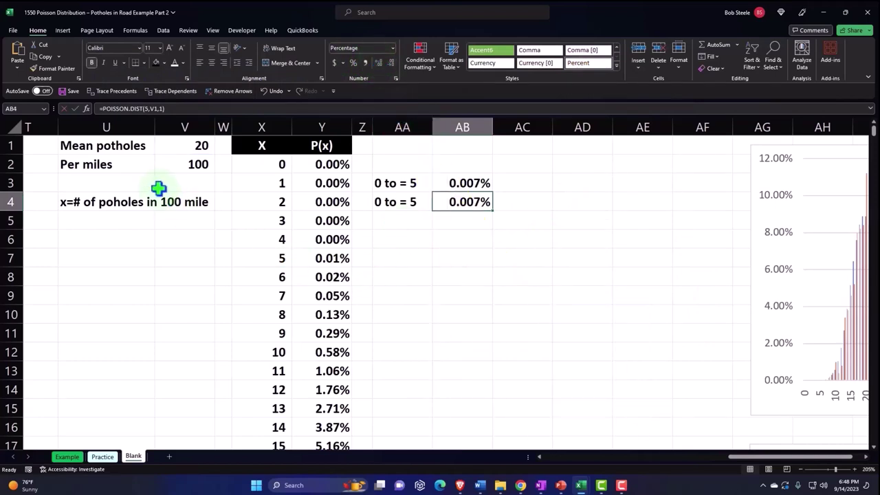
left_click(134, 150)
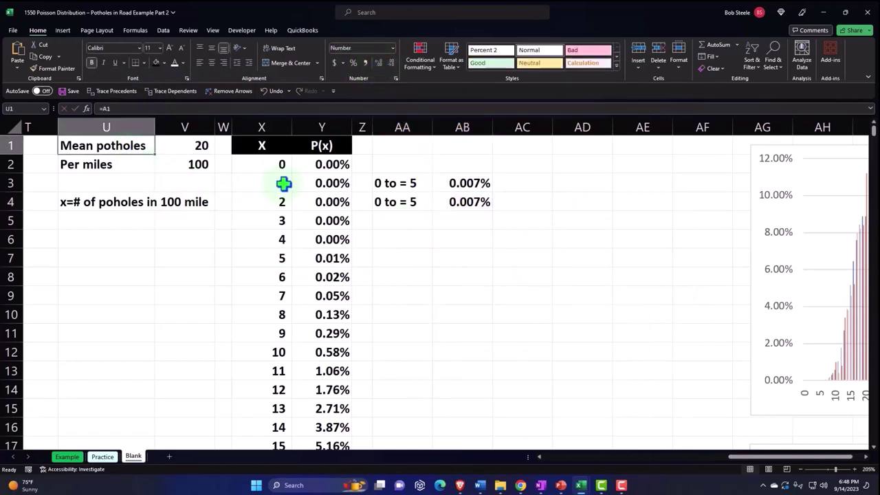
Step: Link the Mean potholes value in V1 to the observed average of 20.140
double_click(320, 166)
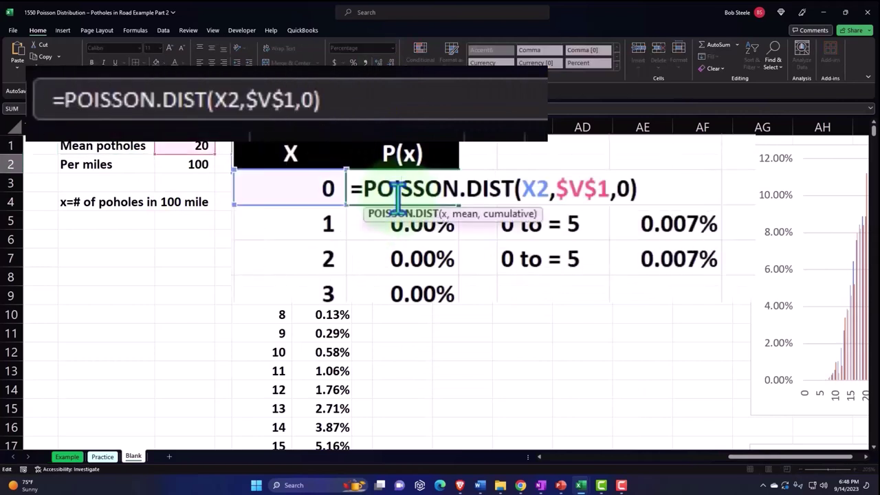
key("Return")
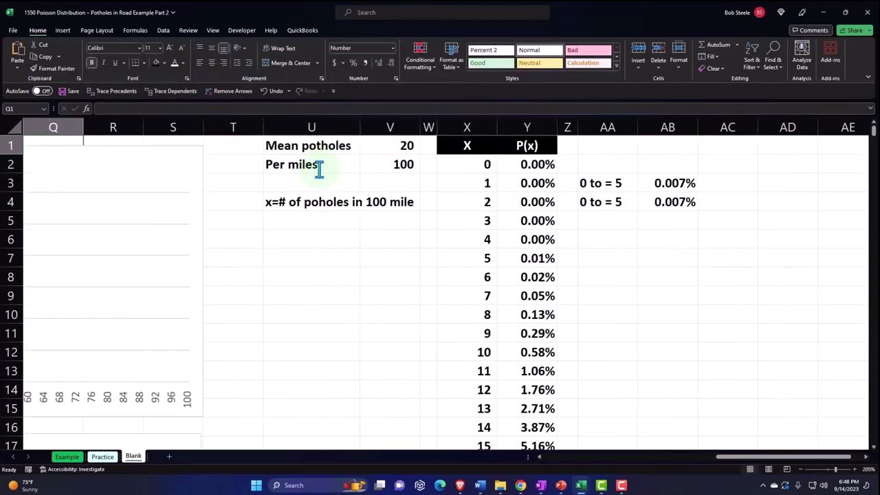
key("Up")
key("Up")
key("Left")
key("Left")
key("Left")
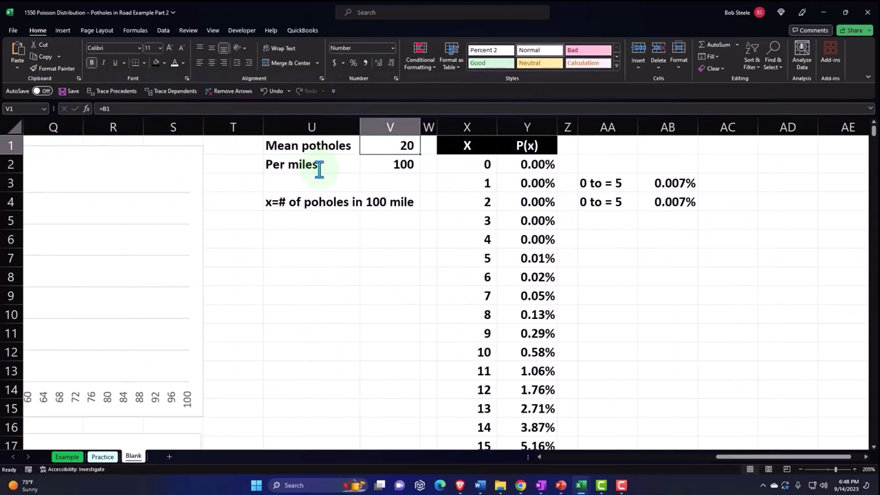
type("=")
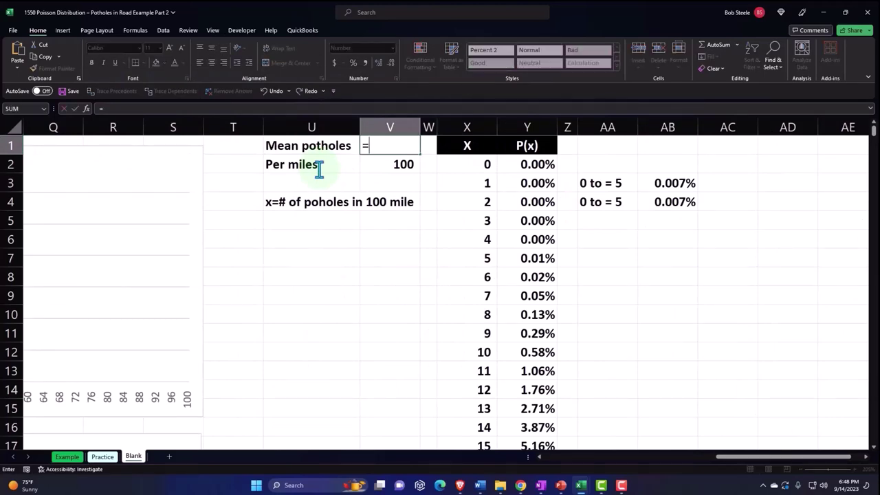
key("Left")
key("Left")
key("Left")
key("Left")
key("Left")
key("Left")
key("Left")
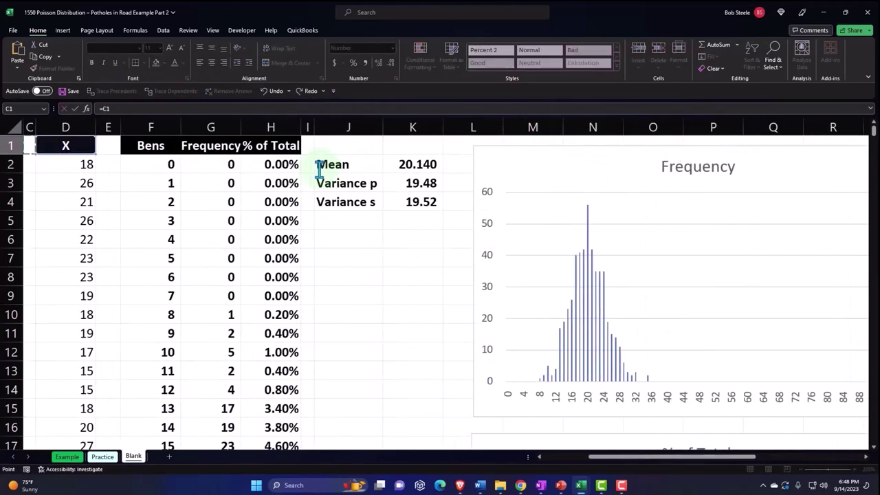
key("Left")
key("Left")
key("Right")
key("Right")
key("Right")
key("Right")
key("Right")
key("Right")
key("Right")
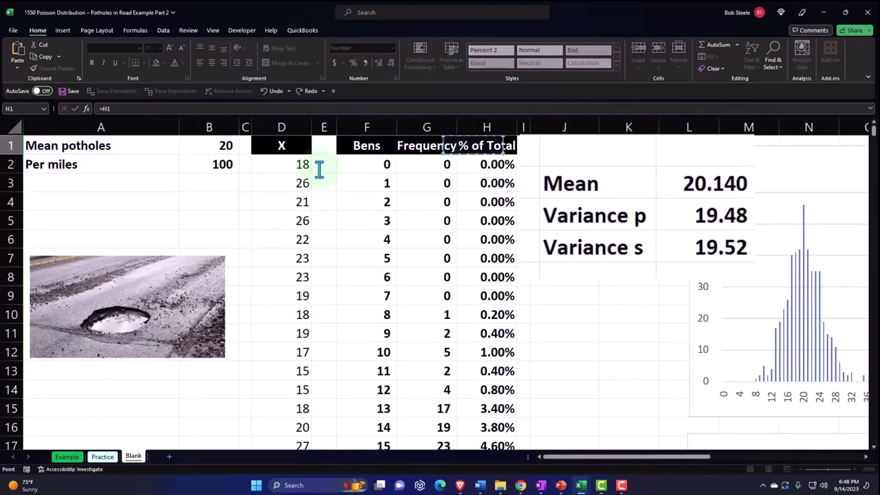
key("Right")
key("Right")
key("Right")
key("Down")
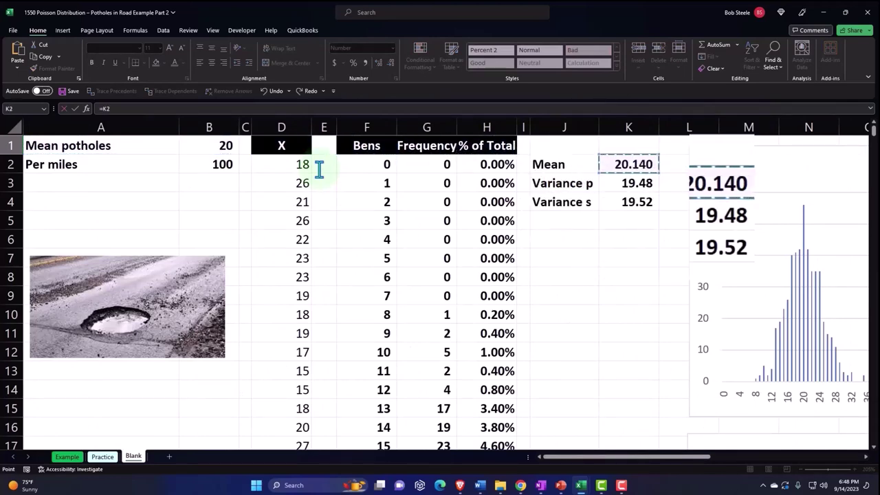
key("ctrl+Return")
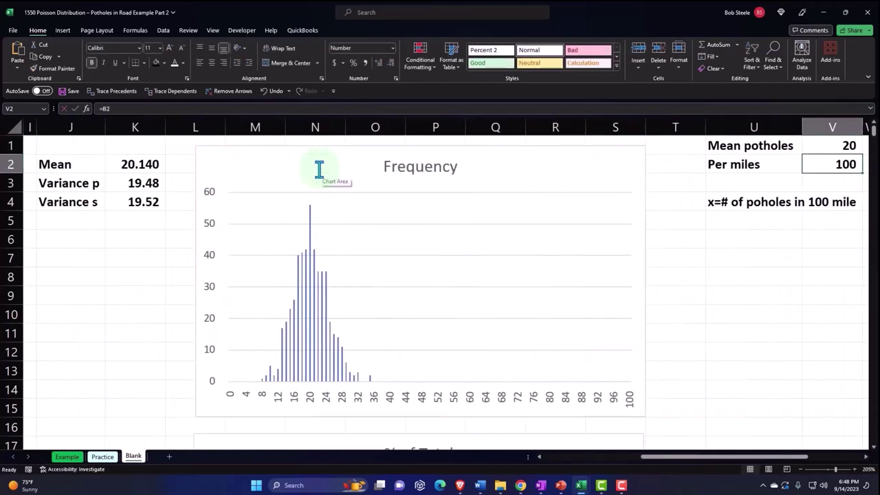
Step: Show the linked mean with more decimals, then review the observed pothole counts and their average
left_click(379, 63)
left_click(379, 63)
left_click(378, 64)
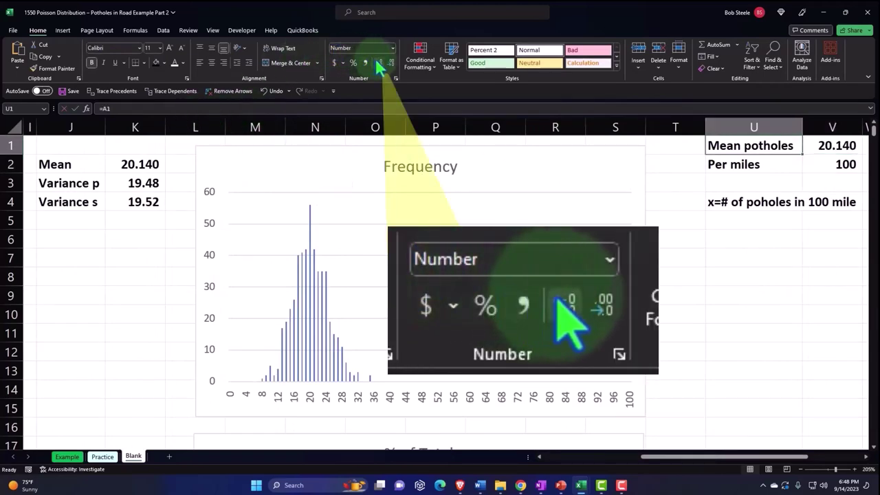
key("ctrl+Home")
key("Right")
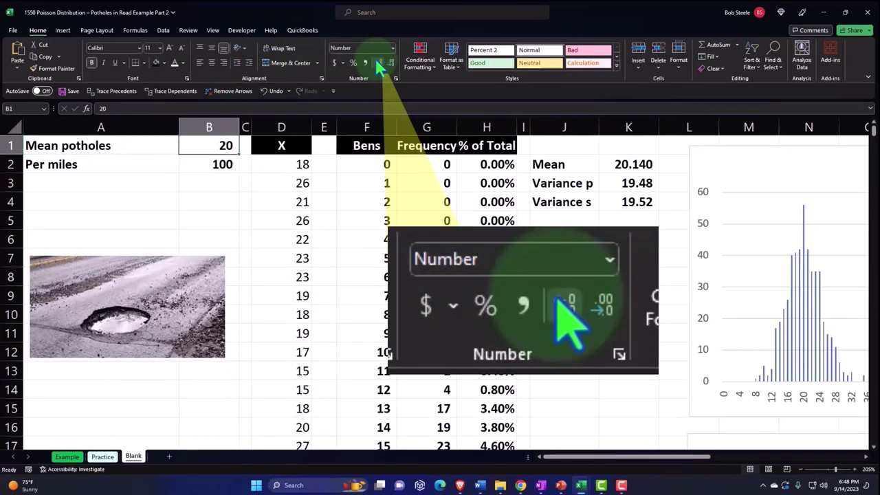
left_click(288, 159)
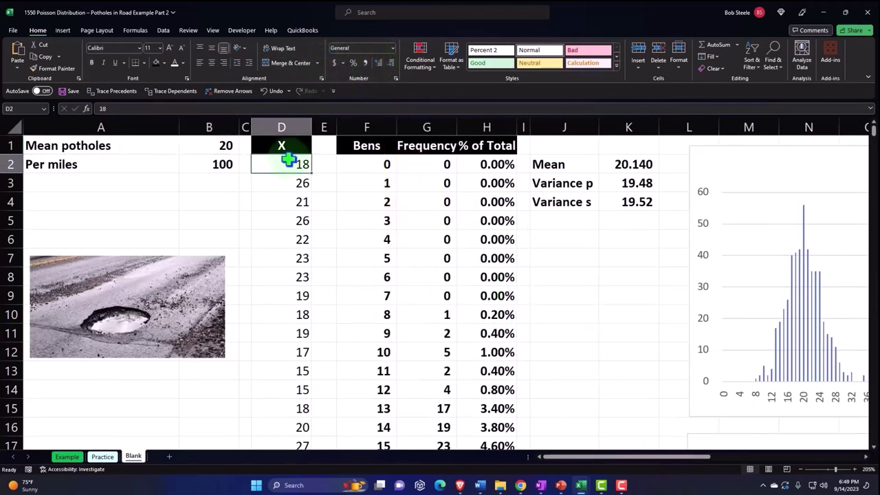
key("Right")
key("Right")
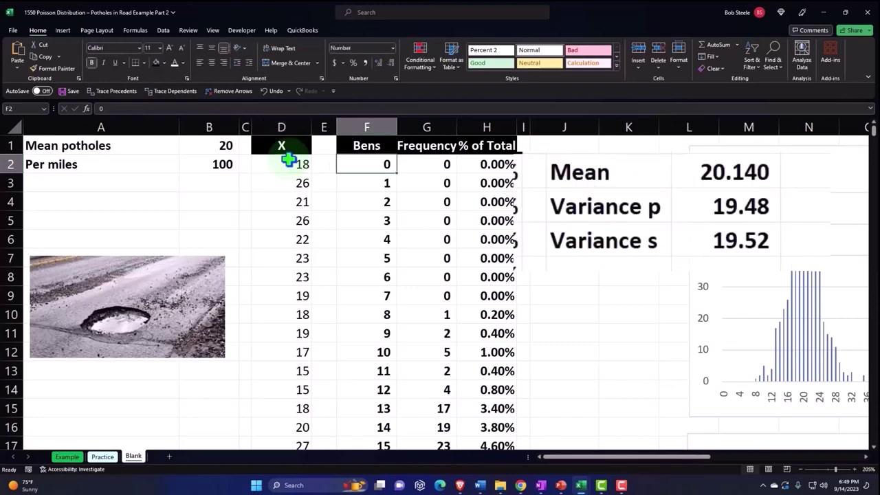
key("Right")
key("Right")
key("Right")
key("Right")
key("Right")
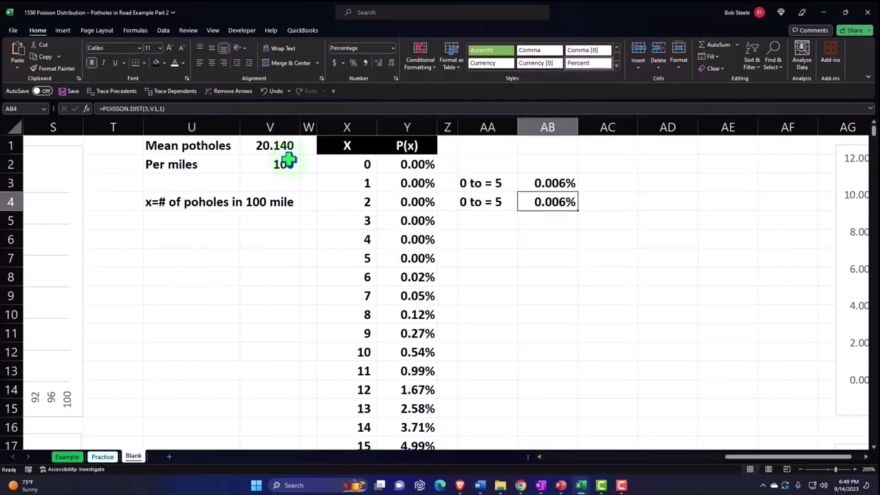
Step: Add a '7 to 14' label in AA6
key("Down")
key("Down")
key("Left")
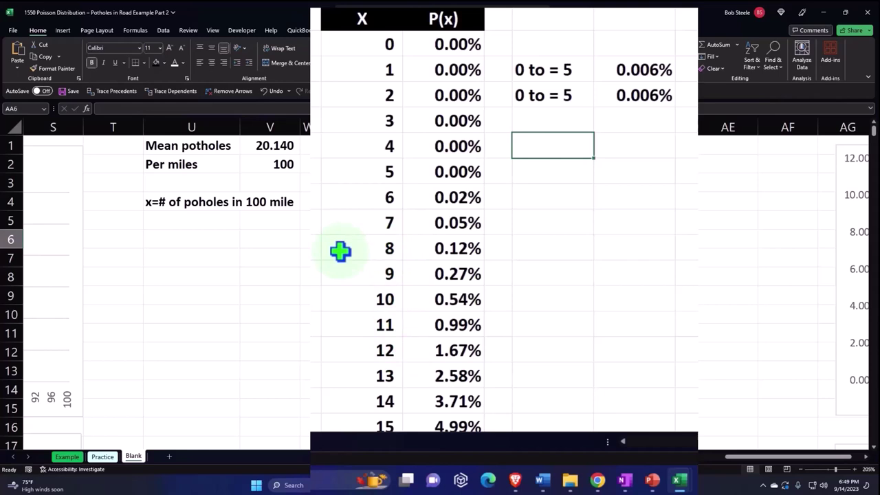
type("7")
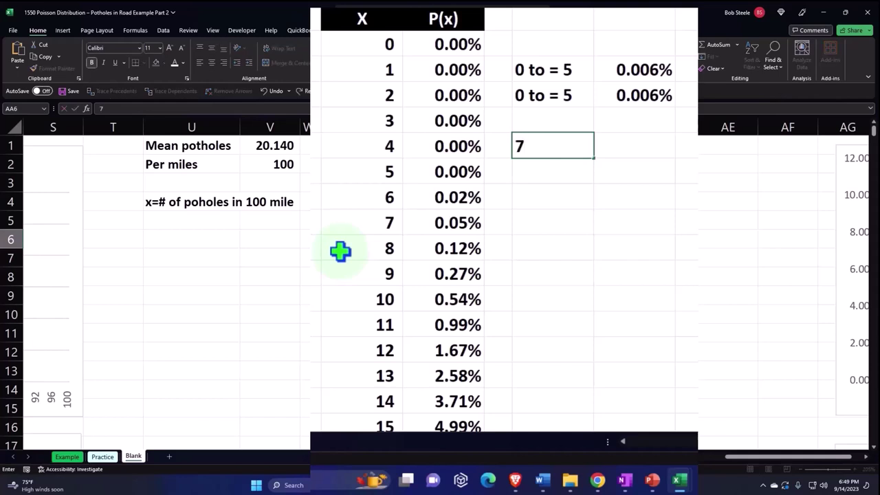
type(" to ")
type("14")
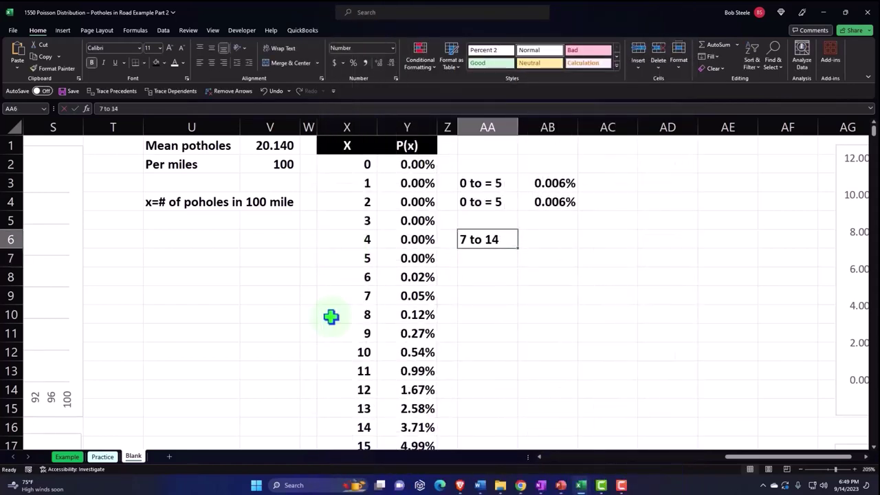
key("Tab")
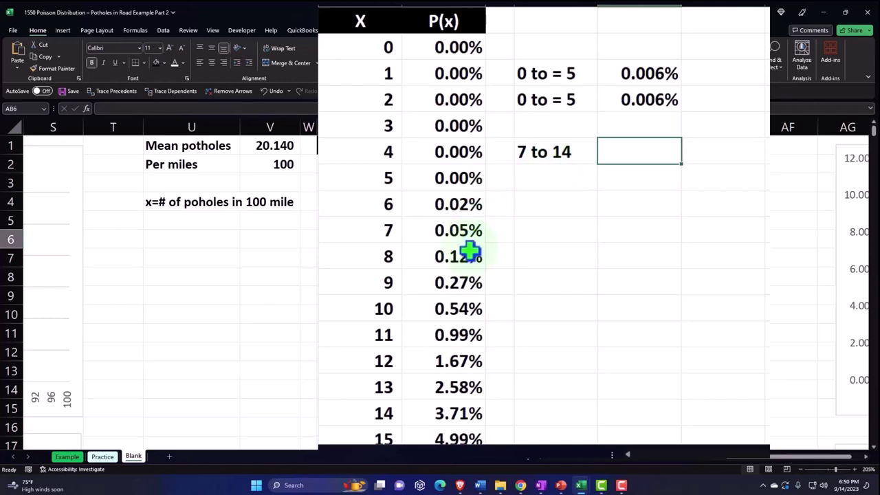
Step: Enter =SUM(Y9:Y16) in AB6 and format it as a percentage with extra decimals, showing 9.932%
type("=sum(")
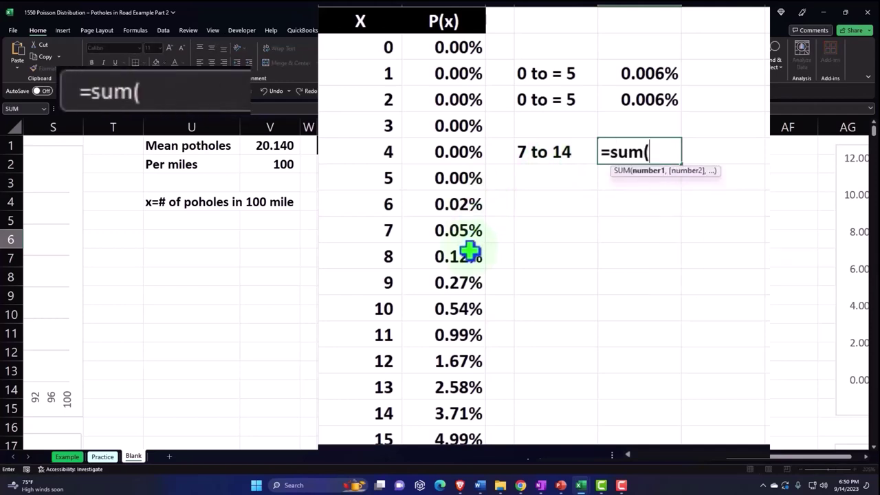
key("Left")
key("Left")
key("Left")
key("Down")
key("Down")
key("Down")
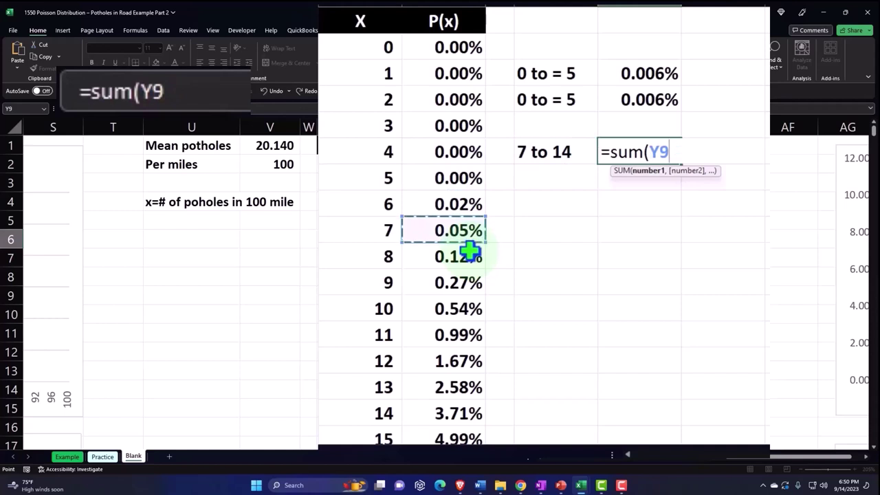
key("shift+Down")
key("shift+Down")
key("shift+Down")
key("shift+Down")
key("shift+Down")
key("shift+Down")
key("shift+Down")
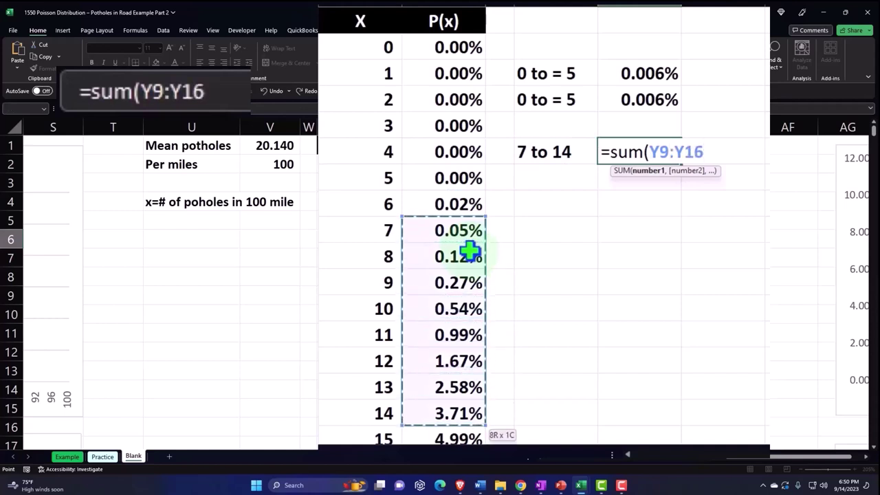
key("ctrl+Return")
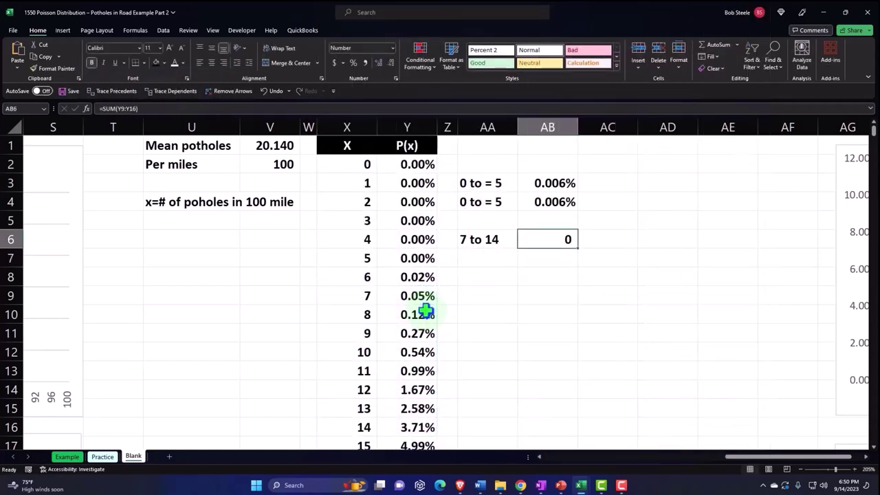
left_click(353, 63)
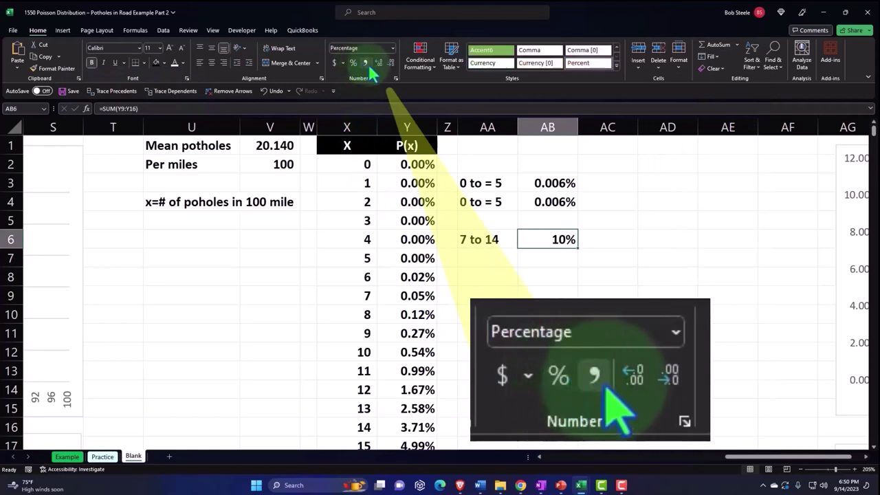
left_click(378, 64)
left_click(378, 63)
left_click(378, 63)
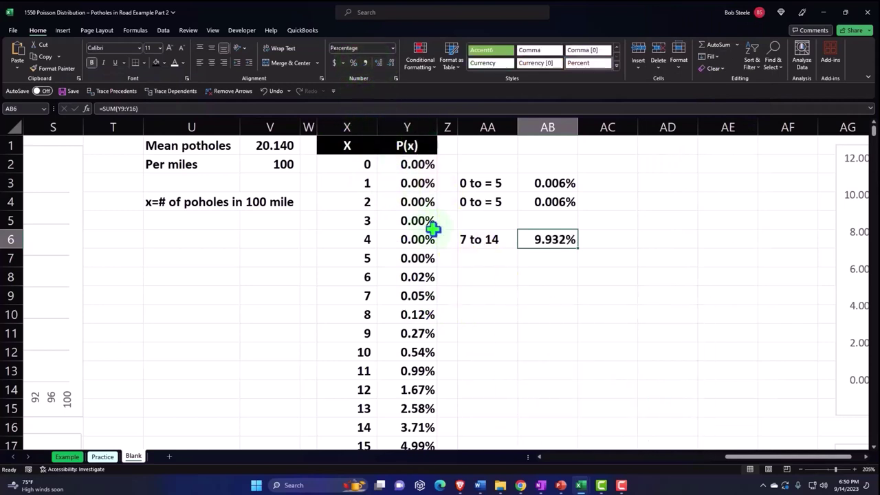
left_click(486, 260)
Step: Repeat the 7 to 14 label in AA7 by linking it to AA6
type("+")
key("Up")
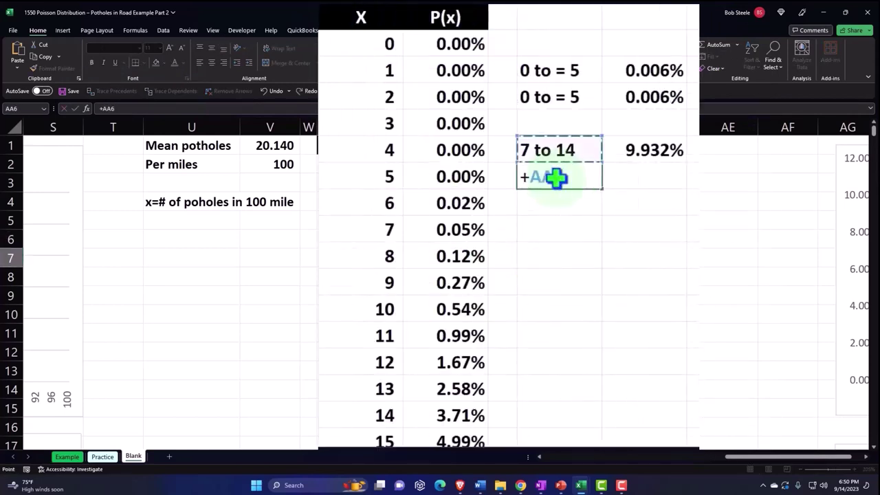
key("Return")
key("Right")
key("Up")
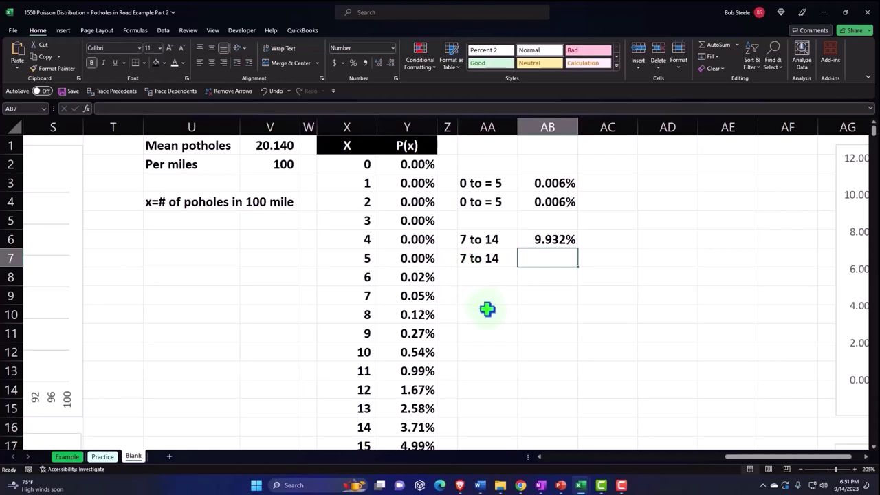
Step: In AB7, start typing =POISSON.DIST(14,V1,1)-POISSON.DIST( using V1 as the mean
type("=")
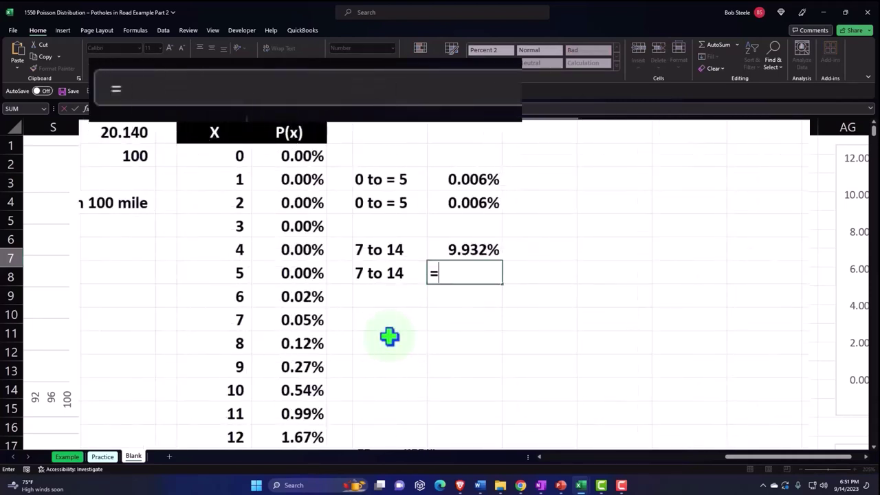
type("po")
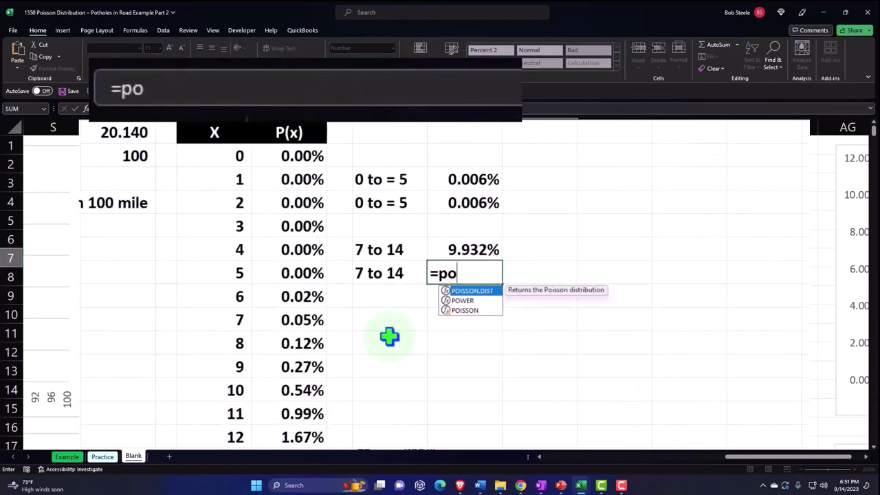
key("Tab")
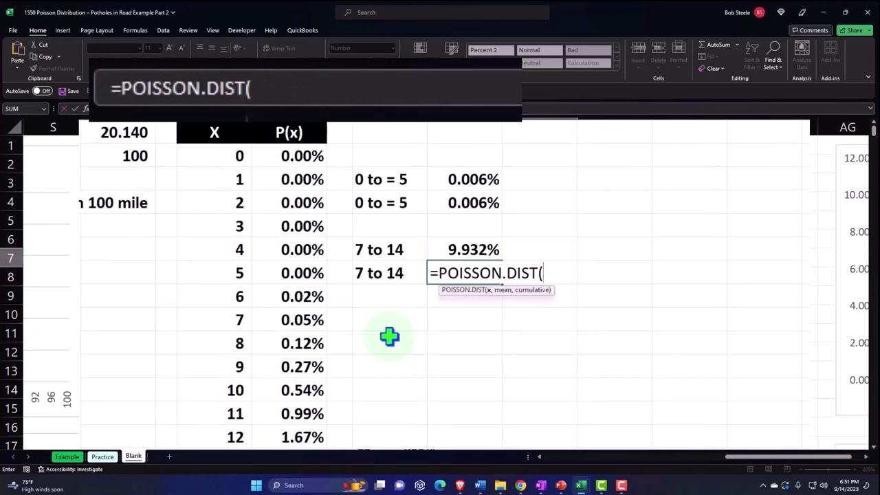
type("14")
type(",")
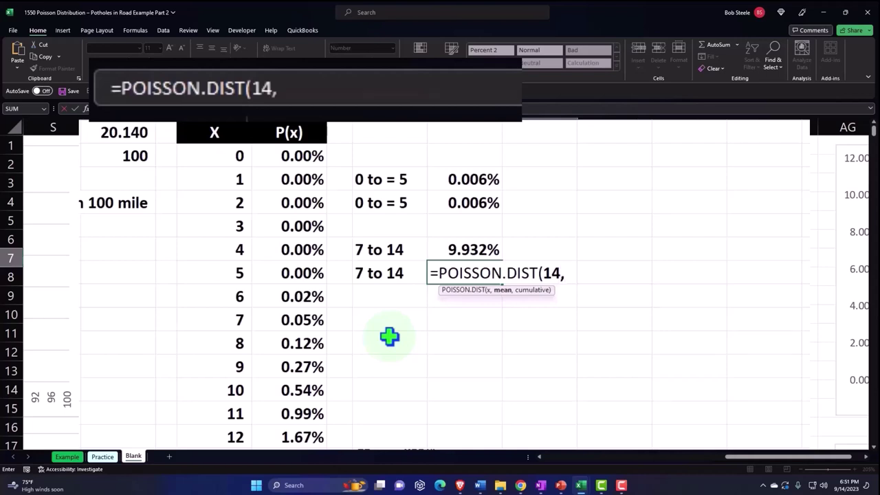
left_click(120, 132)
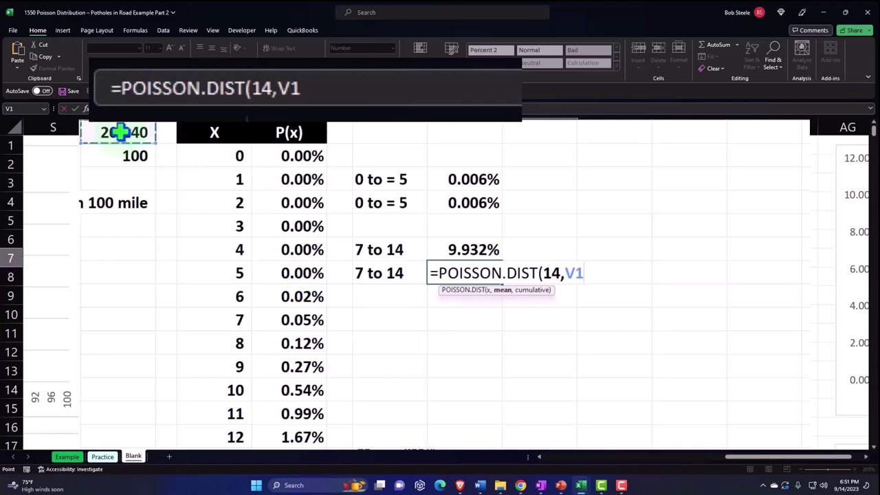
type(",")
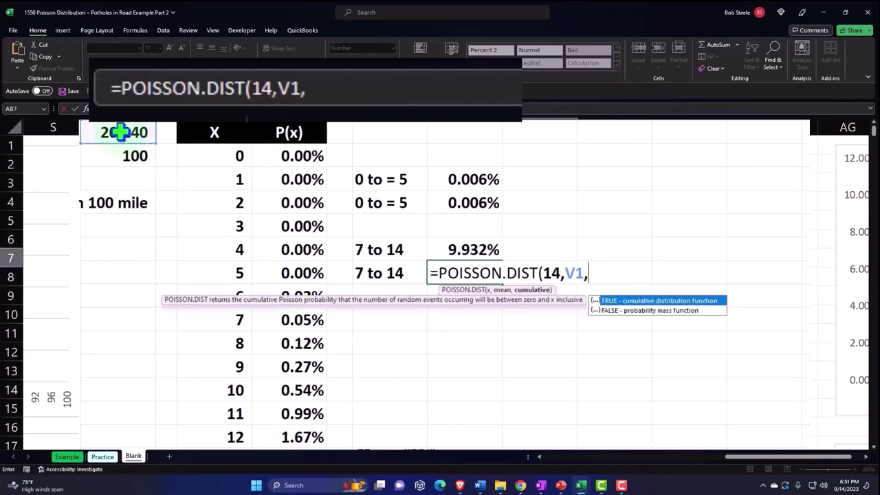
type("1")
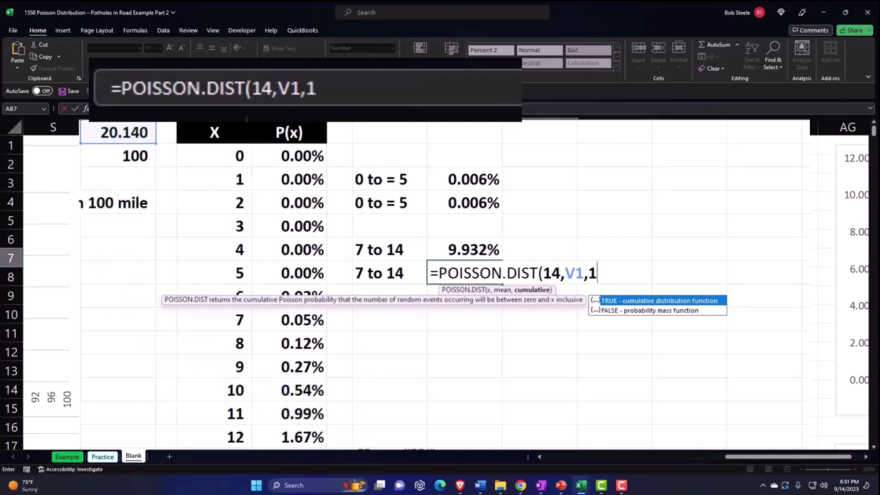
type(")-")
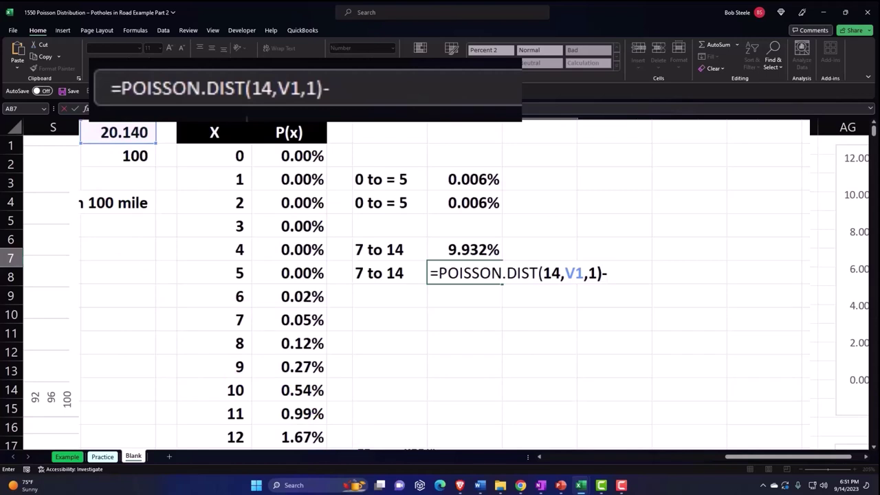
type("po")
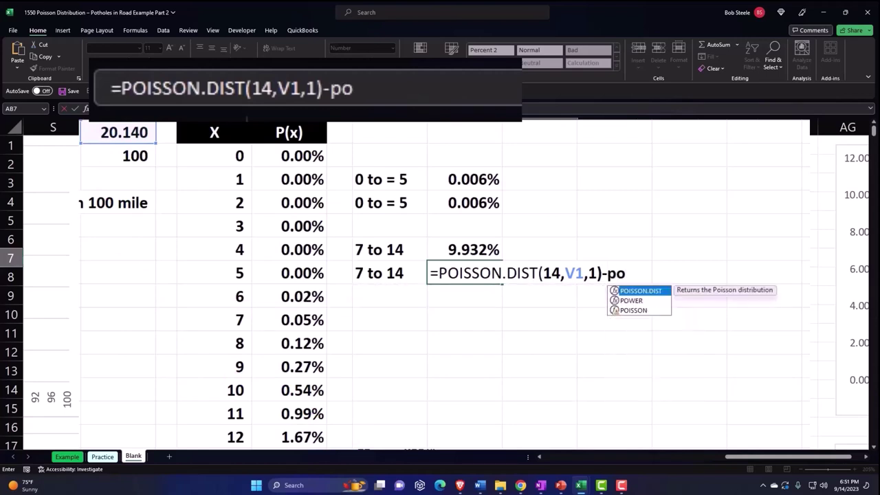
key("Tab")
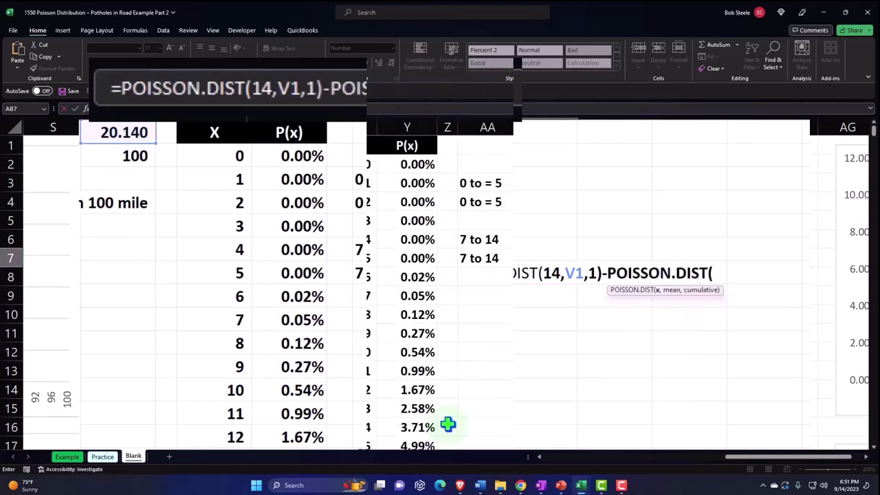